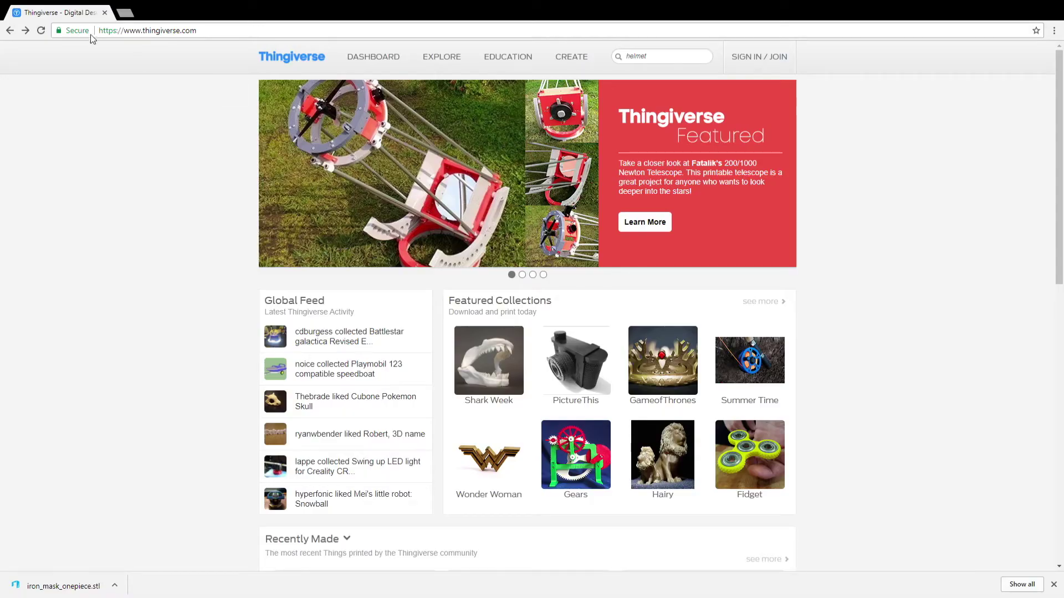
- Search Thingiverse for "helmet" and open the Halo Helmet model from the results
left_click(659, 63)
key("Return")
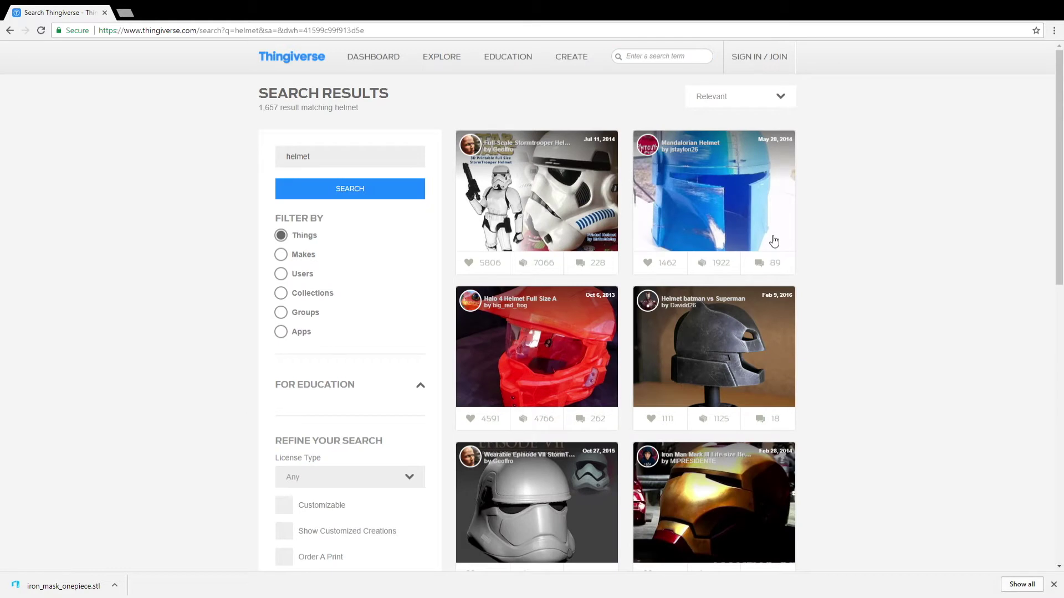
scroll(842, 240, "down", 4)
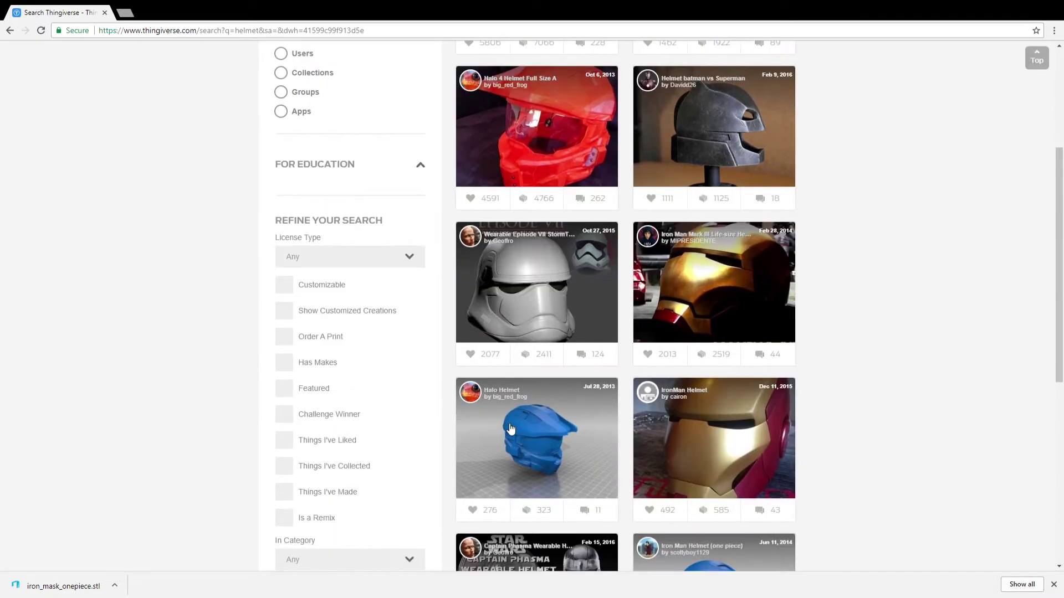
left_click(508, 429)
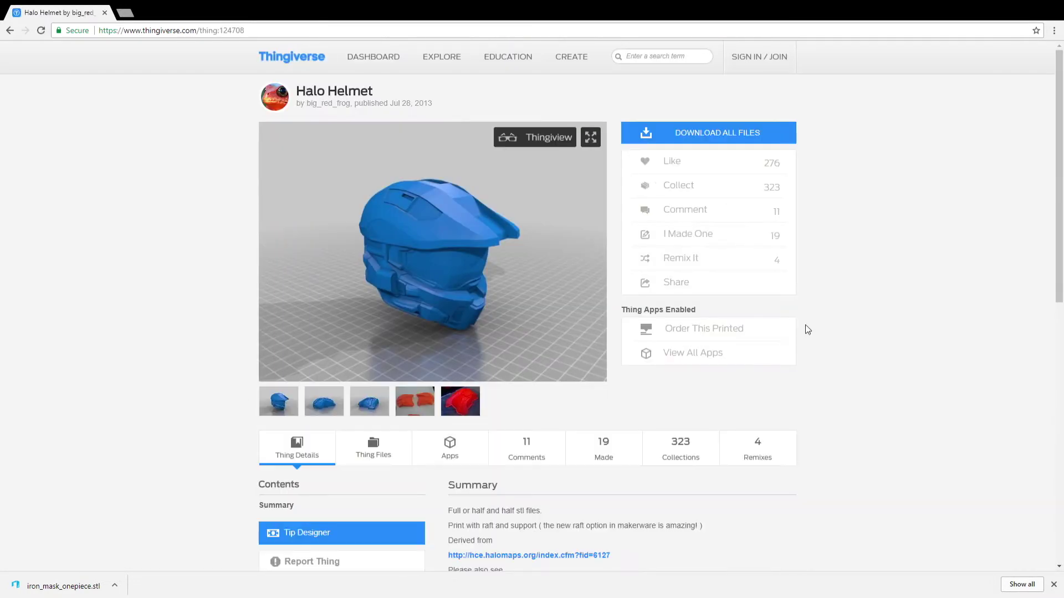
- Download helmetFP.stl from the Halo Helmet's list of files
left_click(371, 457)
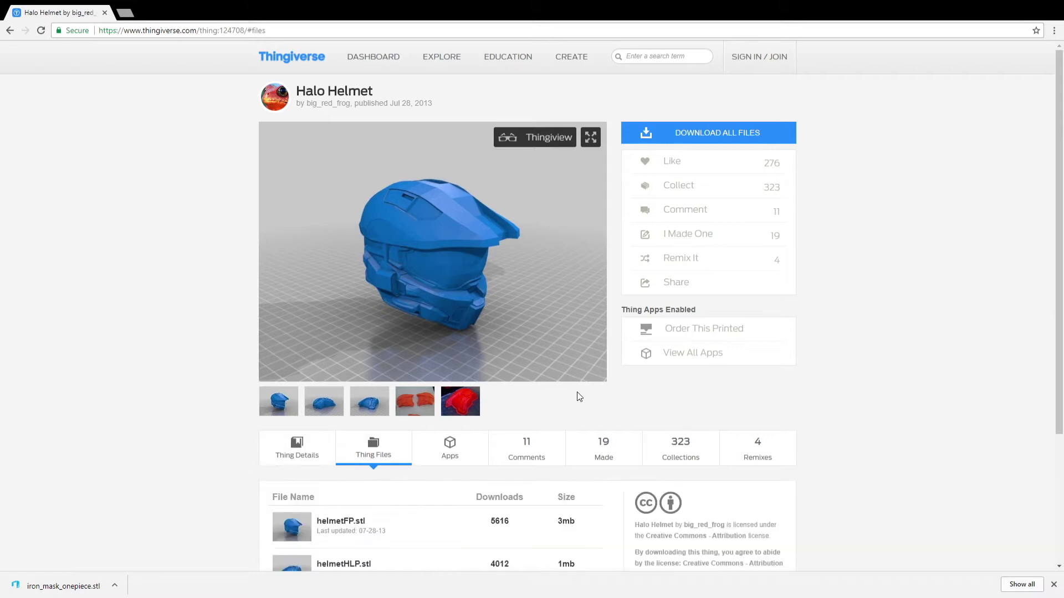
scroll(555, 394, "down", 2)
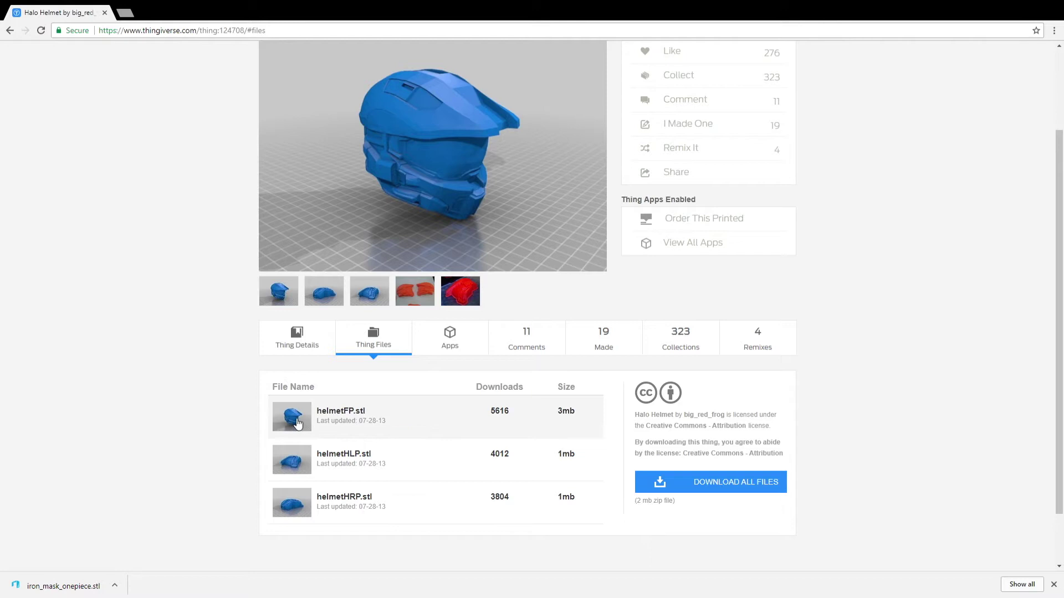
left_click(298, 423)
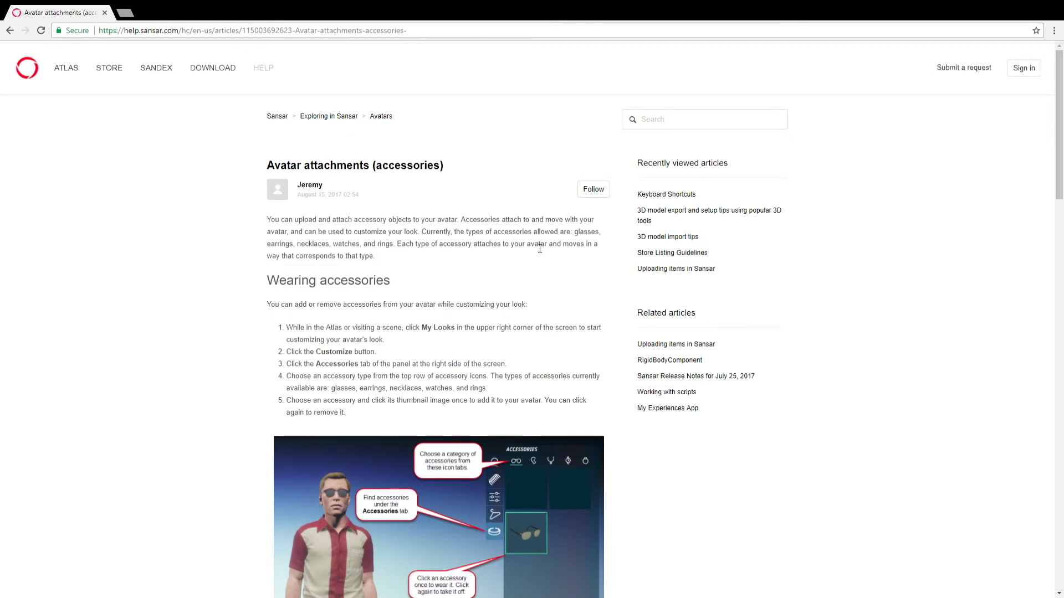
- Read through Sansar's avatar attachments article to the reference character meshes at its end
scroll(540, 248, "down", 20)
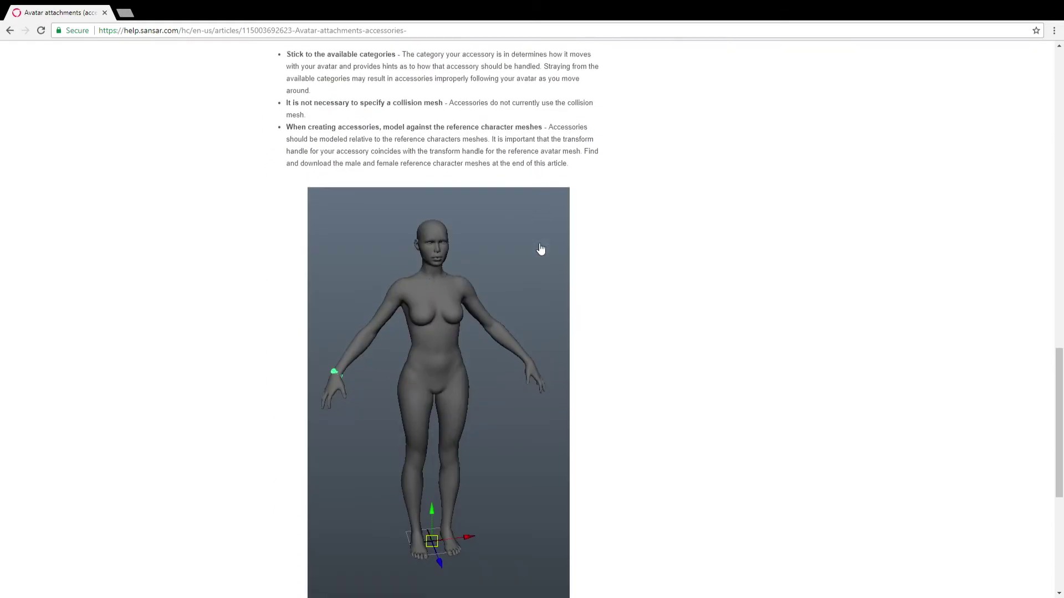
scroll(541, 249, "down", 6)
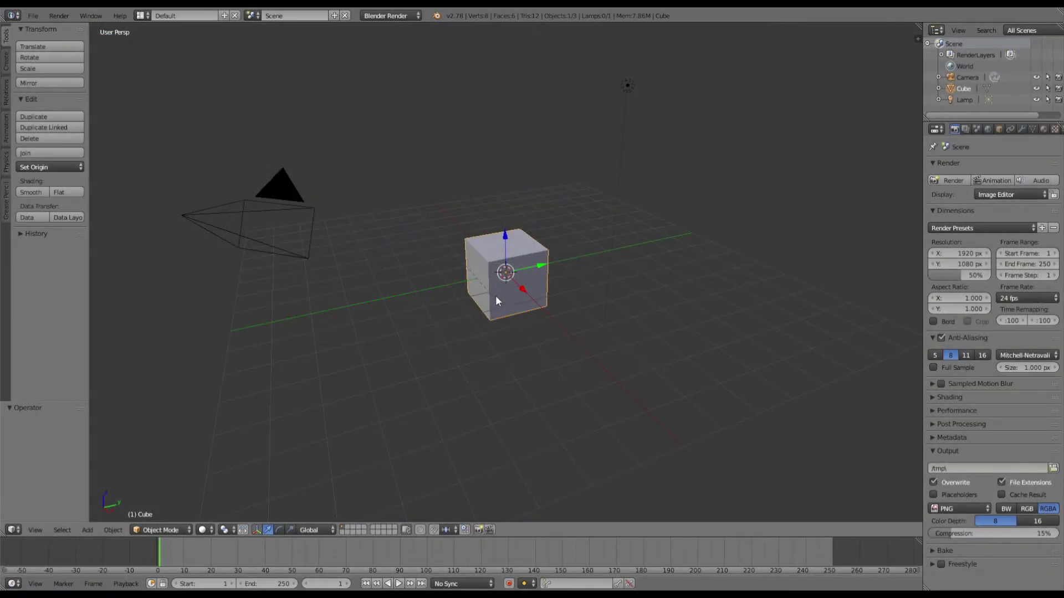
- Switch to Blender and delete the default cube, camera and lamp from the scene
key("Delete")
right_click(184, 218)
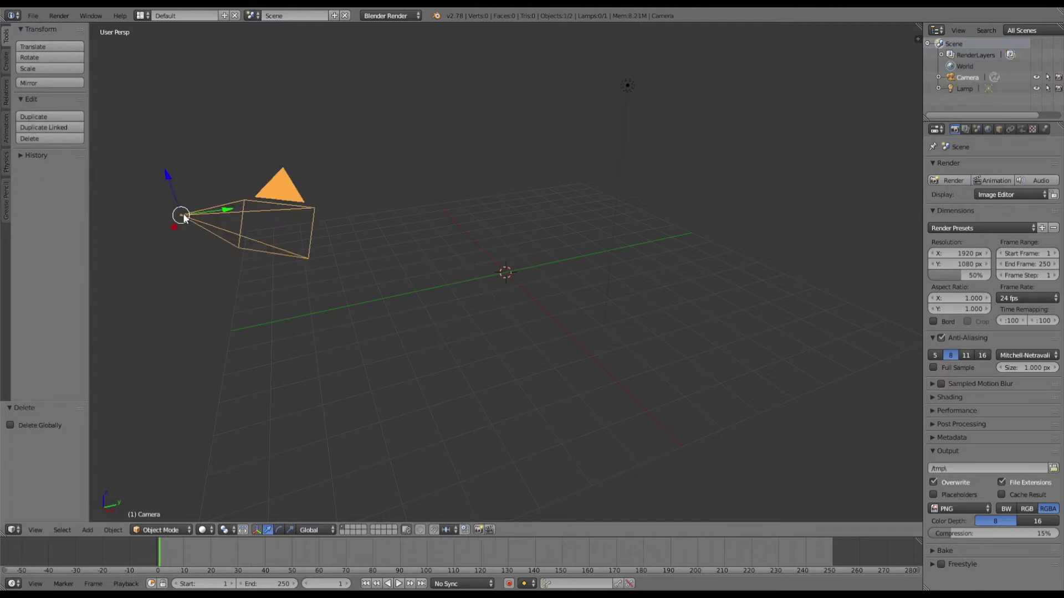
key("x")
left_click(181, 216)
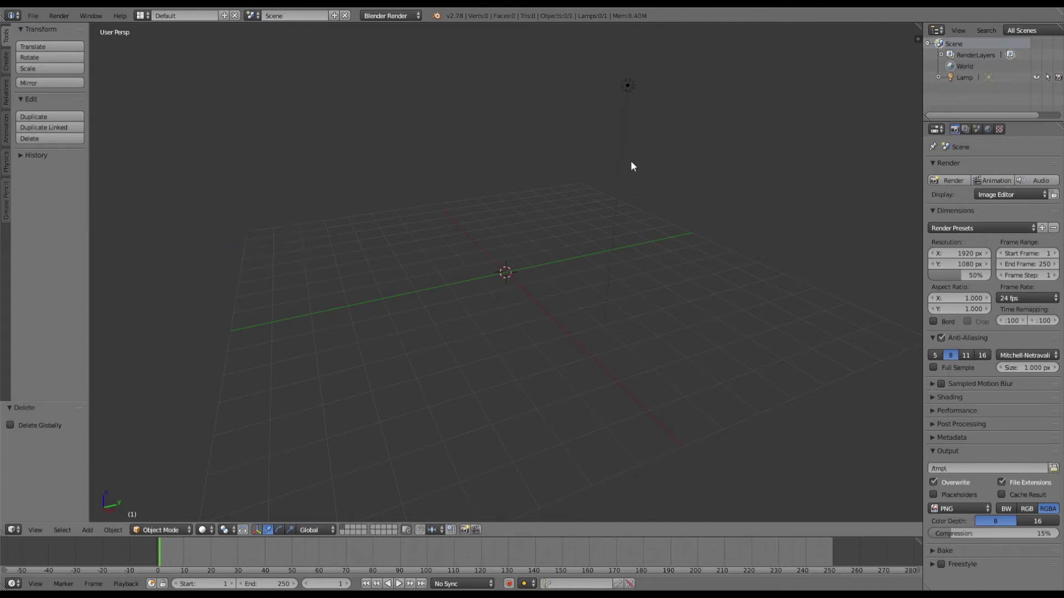
right_click(628, 86)
key("x")
left_click(628, 88)
- Import the reference avatar Male.fbx from the Downloads folder as FBX
left_click(32, 15)
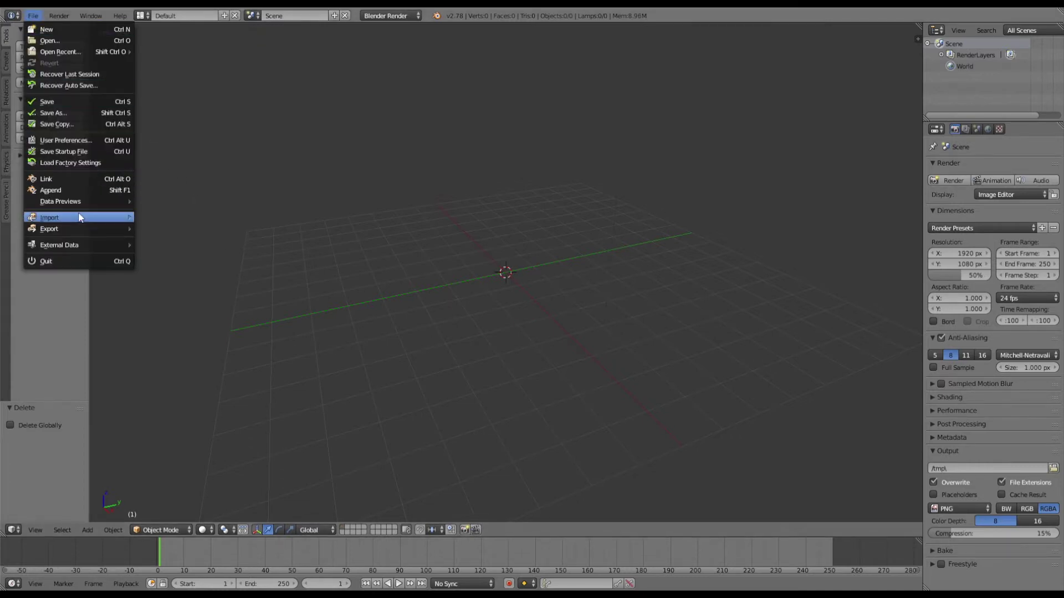
mouse_move(82, 219)
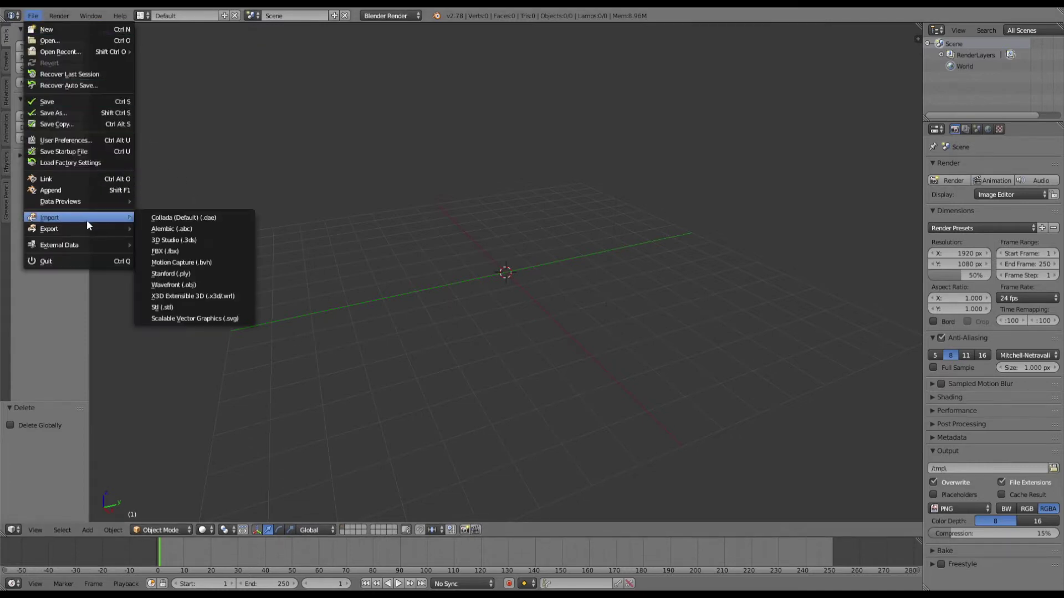
left_click(218, 250)
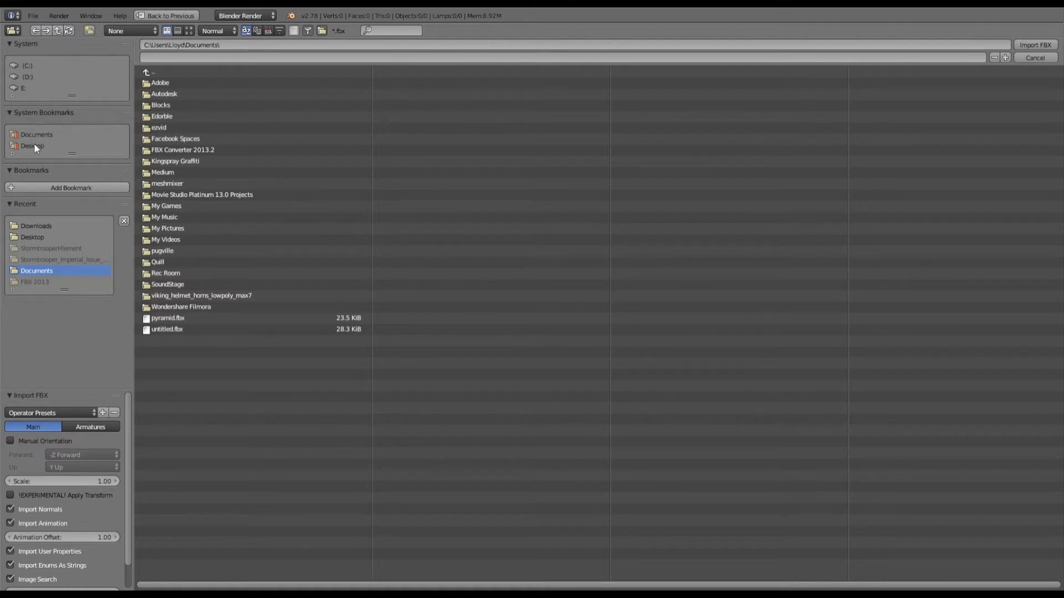
left_click(38, 226)
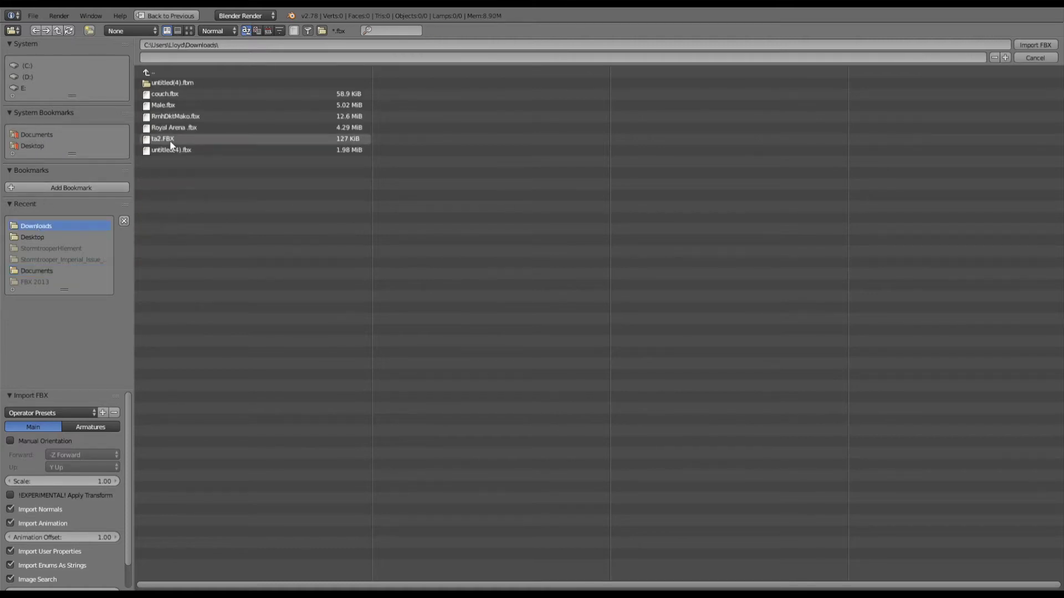
left_click(157, 106)
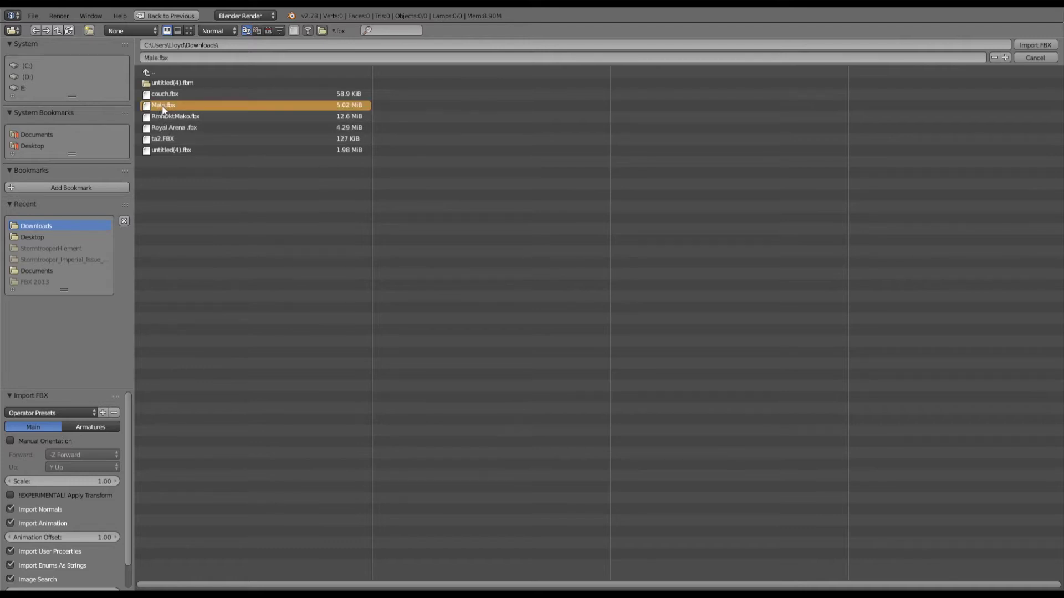
key("Return")
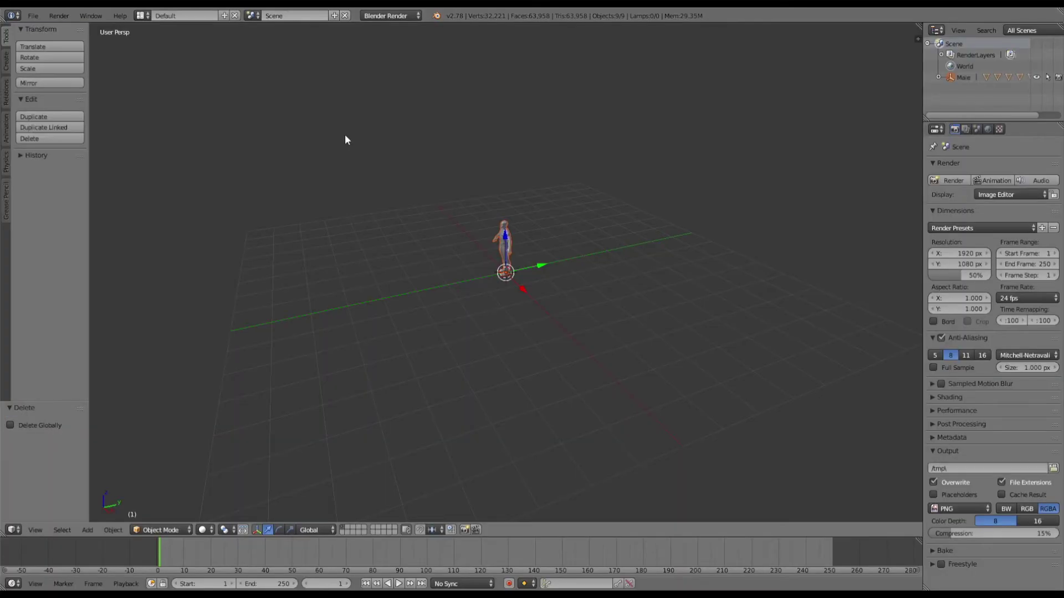
- Examine the imported male avatar and its separate nails mesh up close
left_click(551, 287)
right_click(505, 273)
right_click(506, 274)
scroll(506, 272, "up", 10)
middle_click_drag(575, 202, 618, 279)
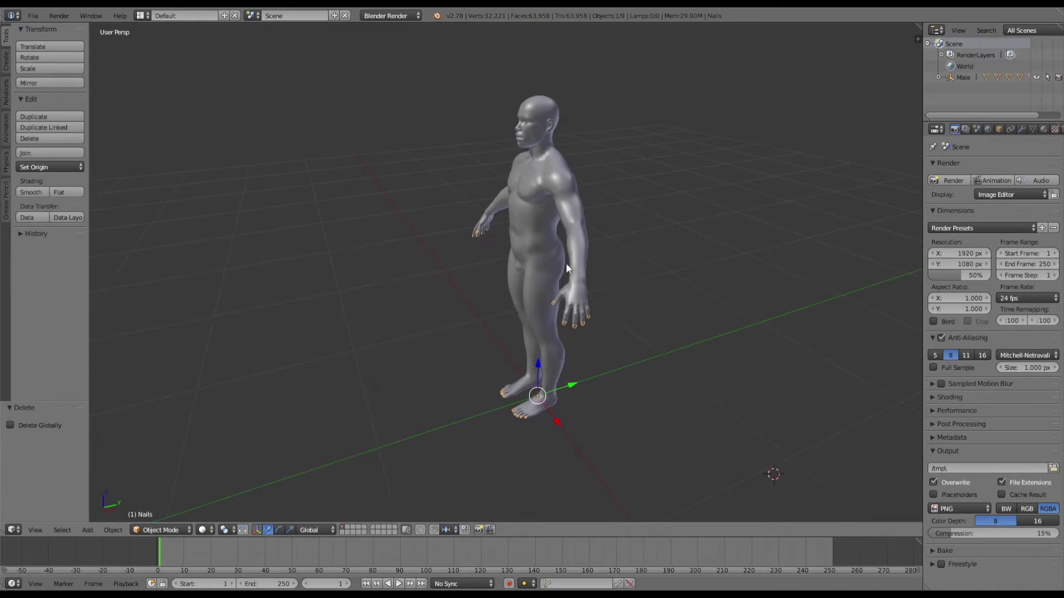
key("g")
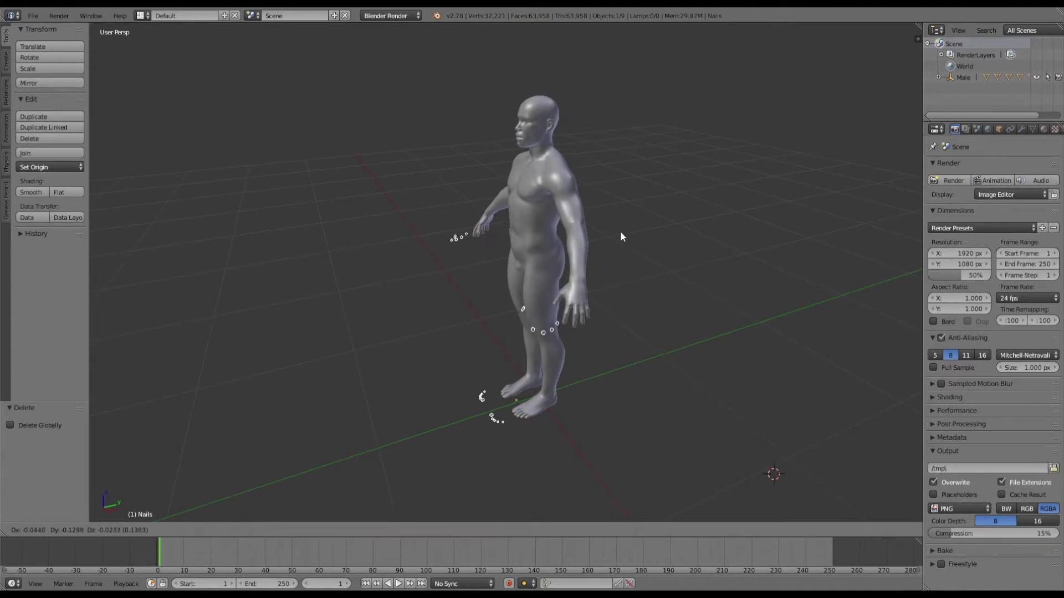
key("Escape")
mouse_move(622, 238)
middle_mouse_down()
mouse_move(516, 229)
mouse_move(633, 304)
mouse_move(635, 243)
mouse_move(604, 248)
mouse_move(616, 246)
middle_mouse_up()
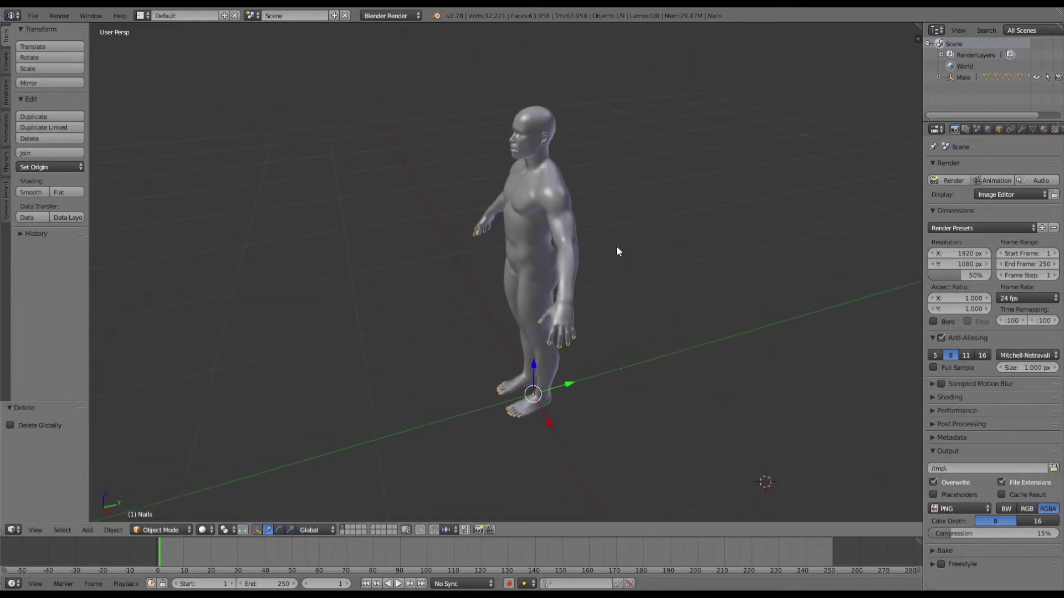
scroll(593, 176, "up", 2)
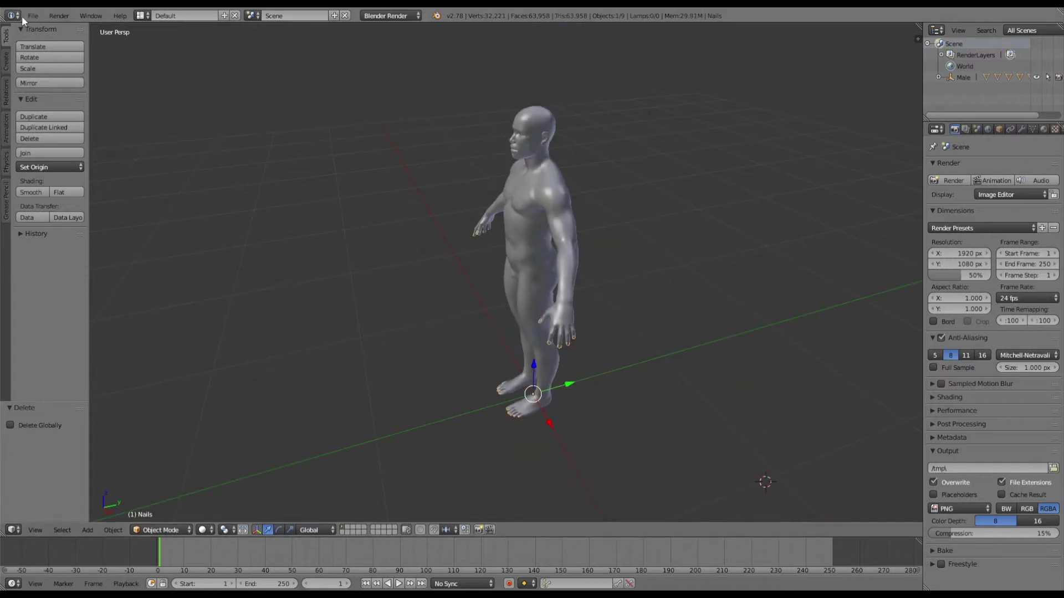
- Import helmetFP (1).stl from the Downloads folder as an STL model
left_click(33, 16)
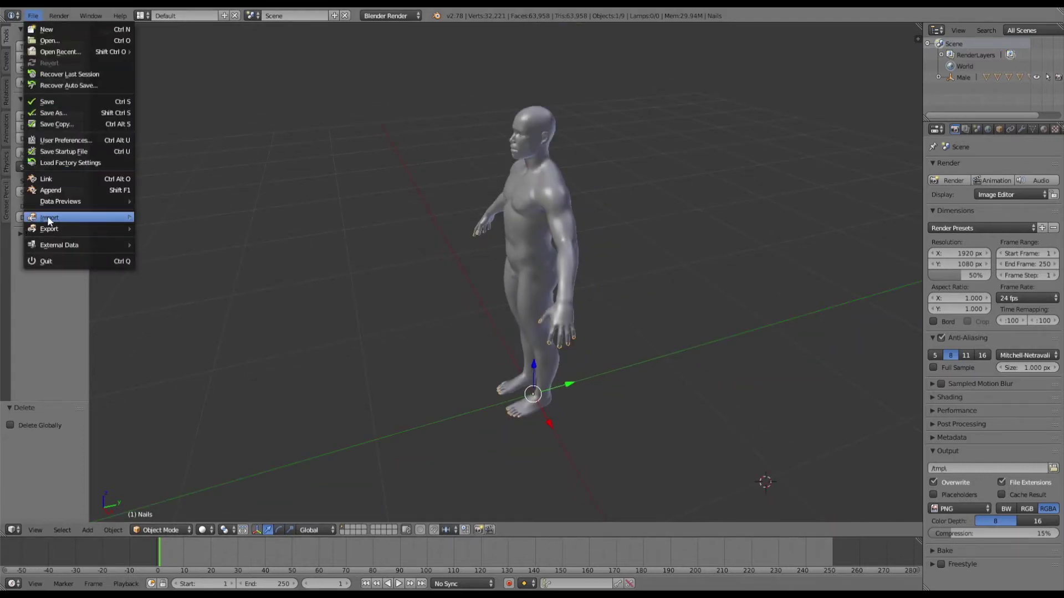
mouse_move(111, 218)
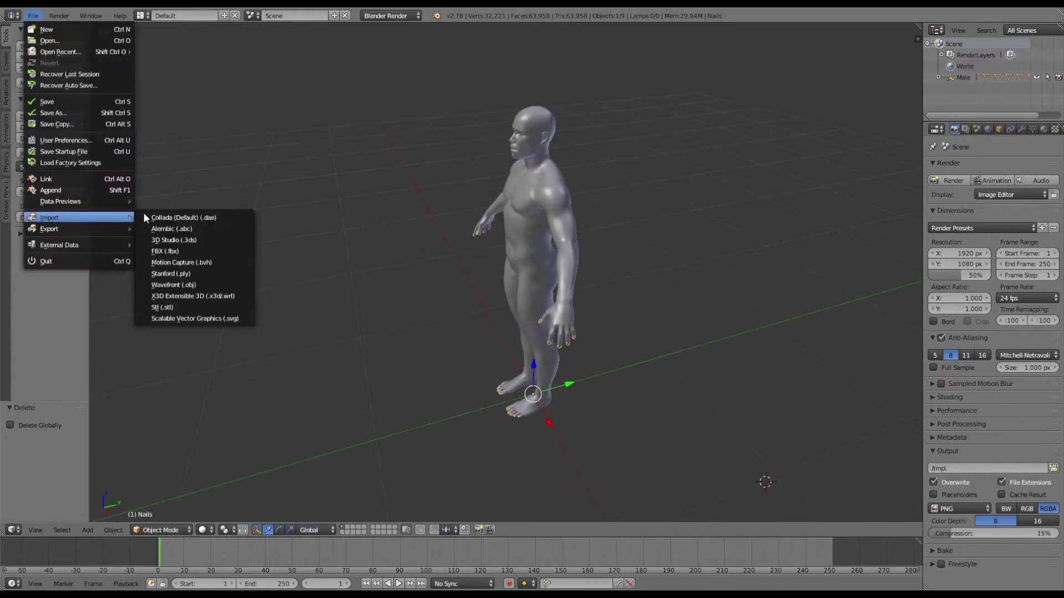
left_click(175, 309)
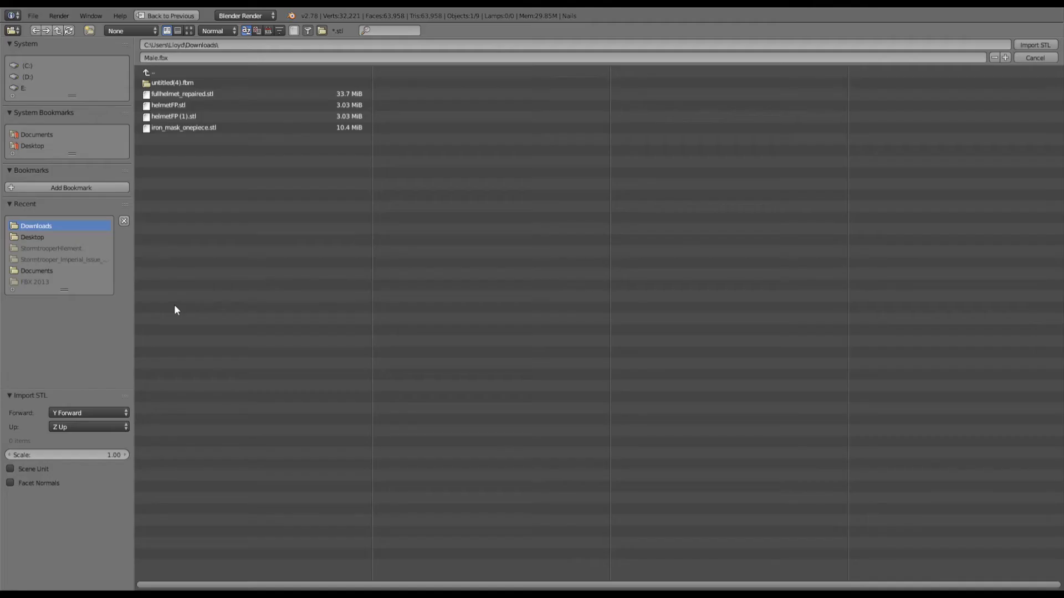
left_click(163, 116)
double_click(162, 116)
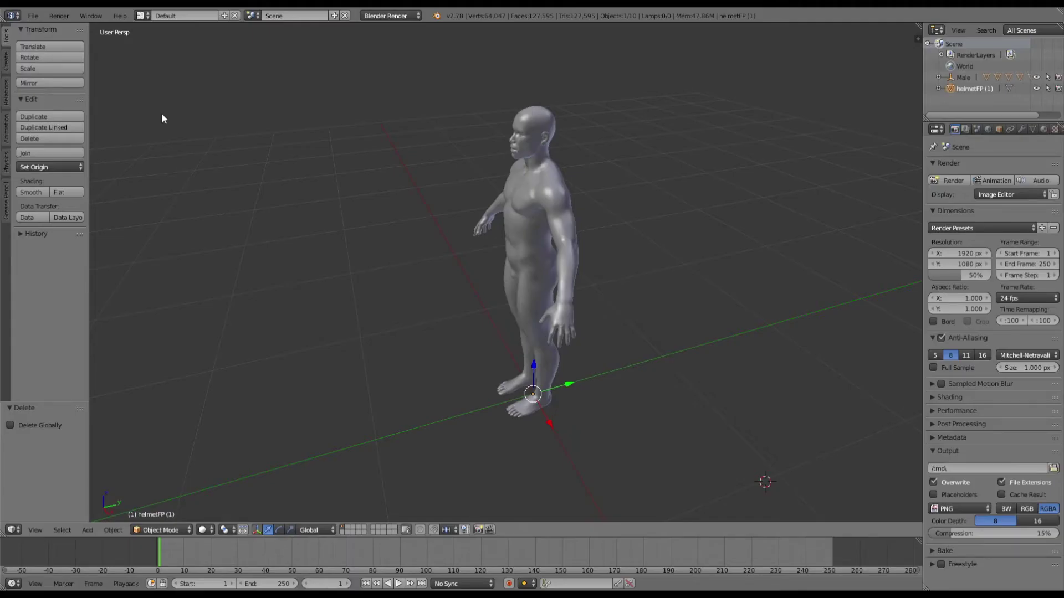
- Scale the imported helmet down by a factor of about 0.025 and again by about 0.156 to suit the avatar's head
scroll(484, 287, "down", 5)
key("KP_Decimal")
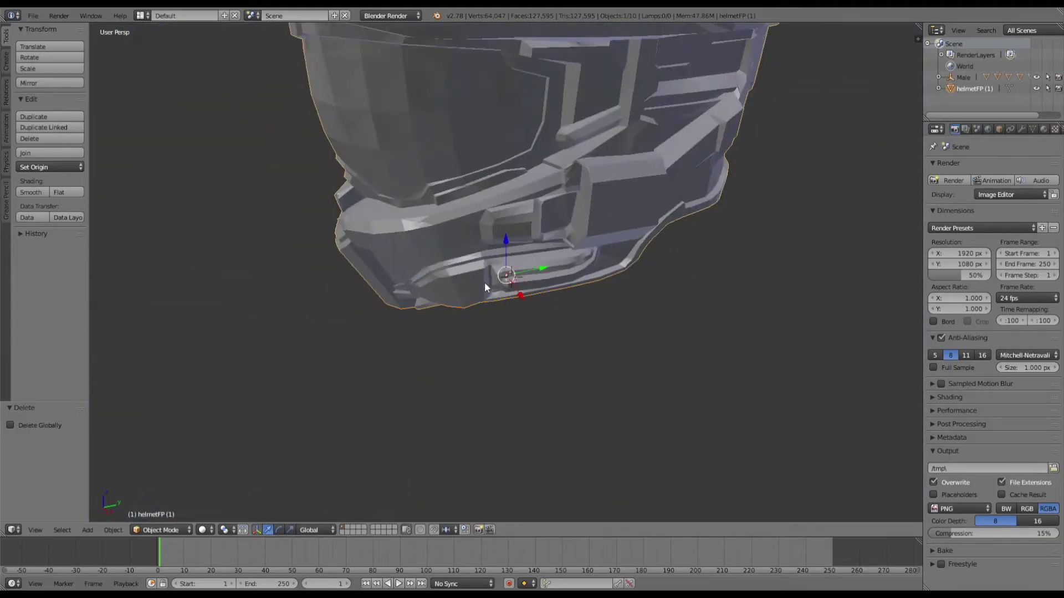
scroll(484, 287, "down", 5)
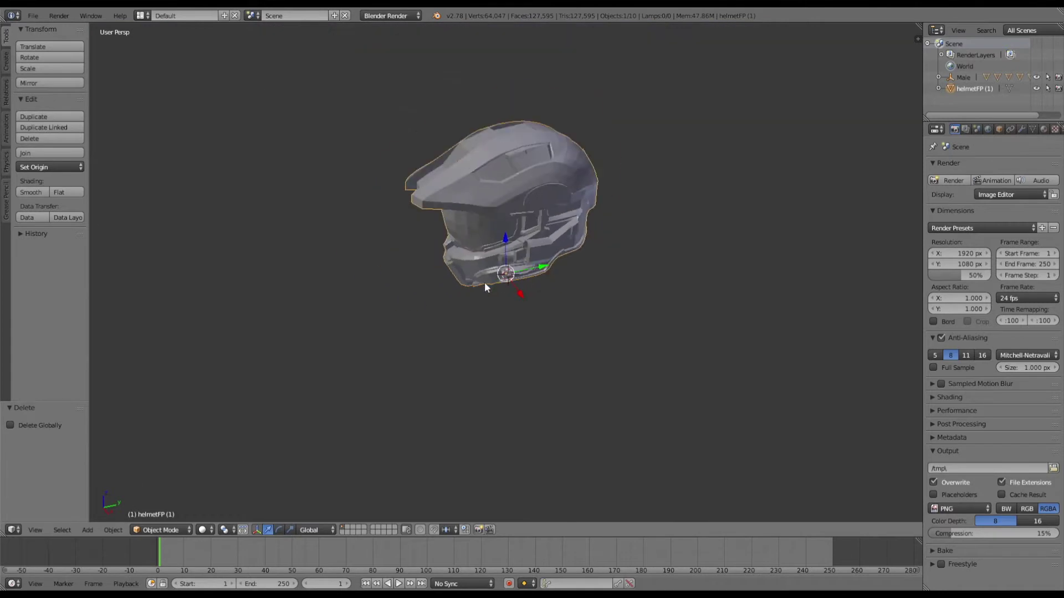
left_click(38, 69)
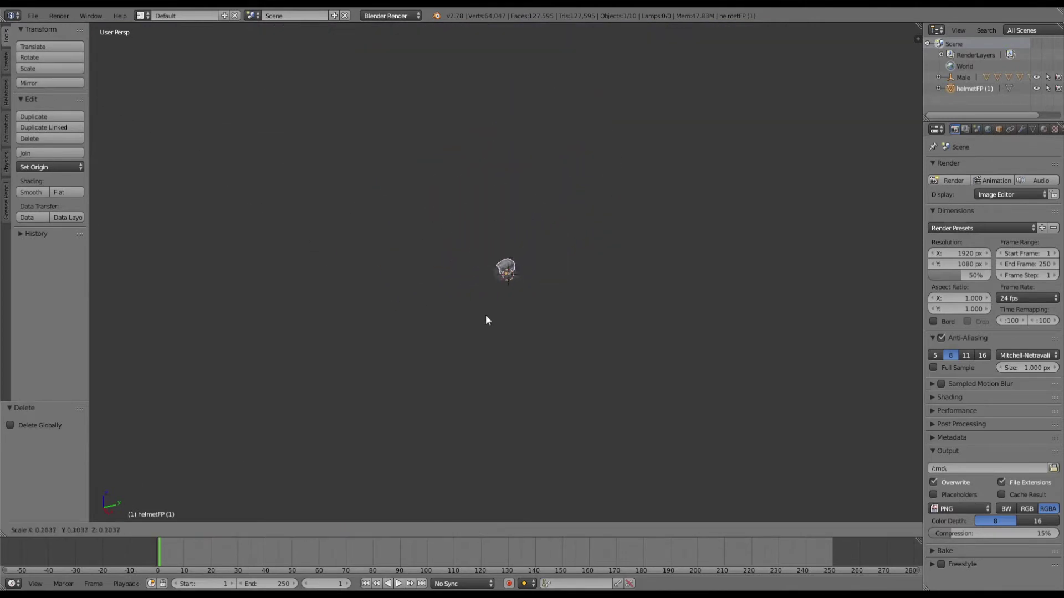
left_click(498, 283)
scroll(536, 267, "up", 3)
scroll(536, 266, "up", 10)
left_click(29, 69)
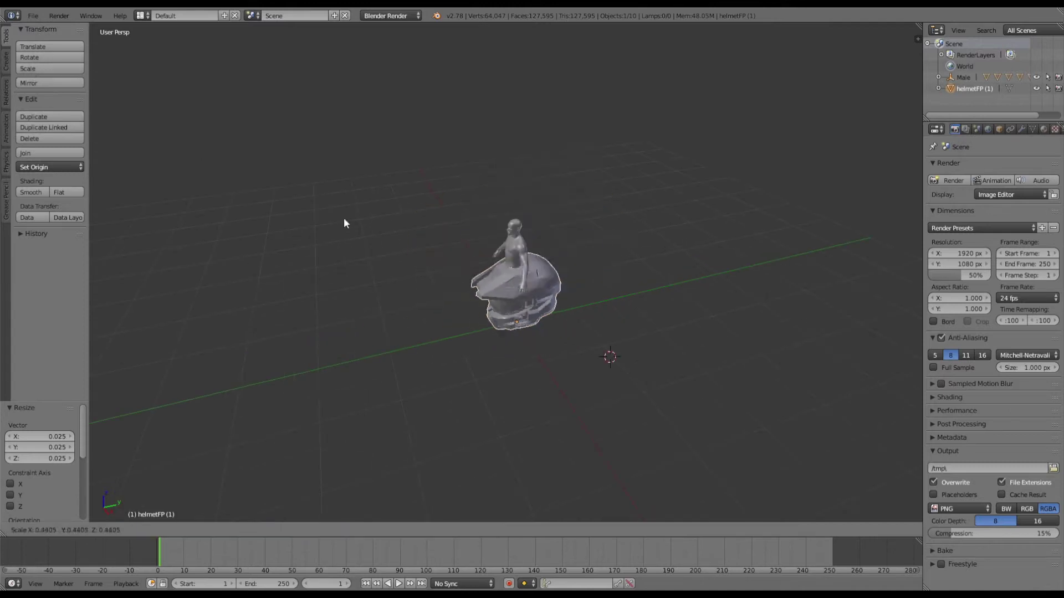
left_click(447, 277)
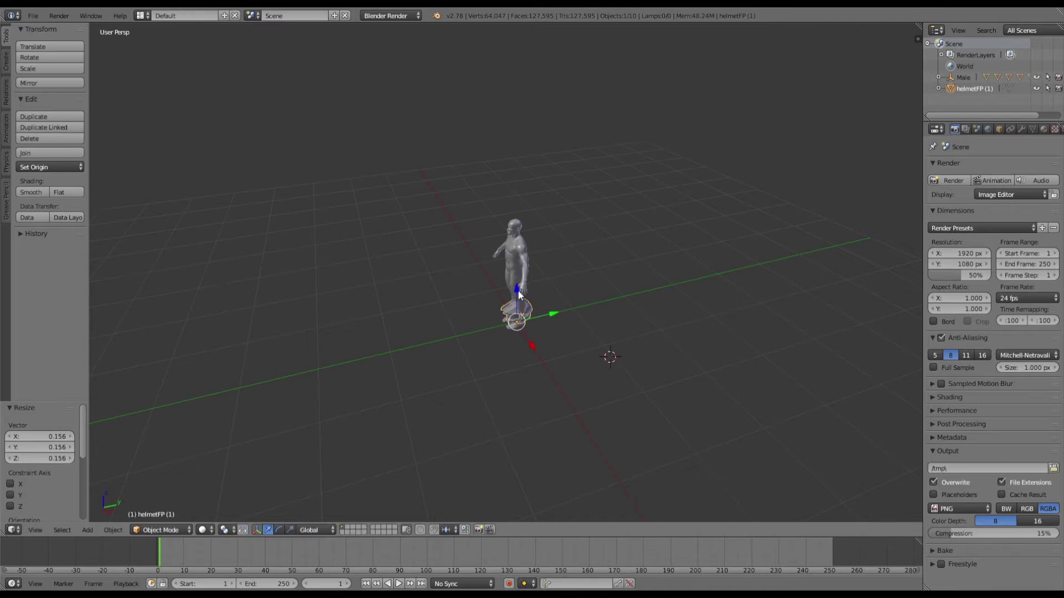
- Raise the helmet about 1.507 along Z onto the avatar's head, and fine-tune its fit by about -0.022 in Z and -0.025 in Y
left_click_drag(519, 296, 517, 210)
scroll(565, 208, "up", 7)
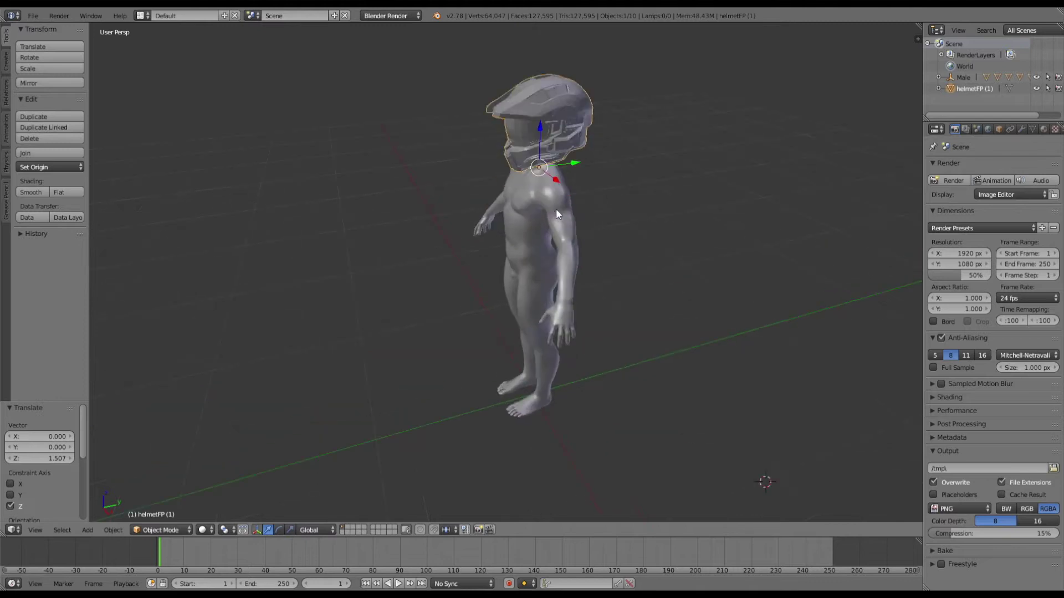
middle_click_drag(658, 212, 549, 244)
scroll(559, 253, "up", 2)
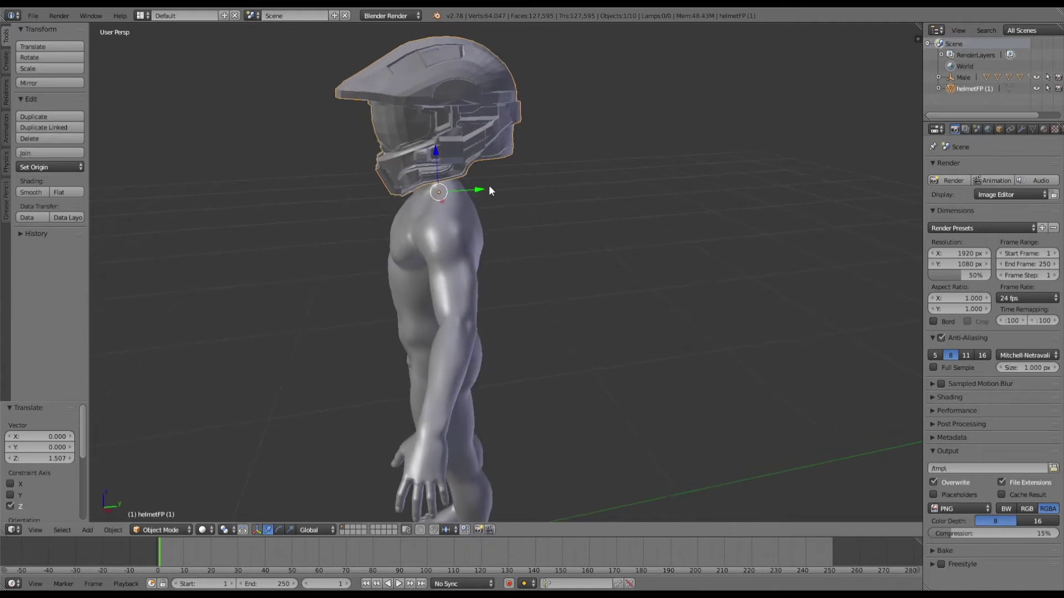
left_click_drag(479, 191, 467, 189)
left_click_drag(421, 151, 424, 159)
mouse_move(544, 239)
middle_mouse_down()
mouse_move(495, 198)
mouse_move(459, 229)
mouse_move(545, 215)
mouse_move(563, 240)
mouse_move(553, 245)
middle_mouse_up()
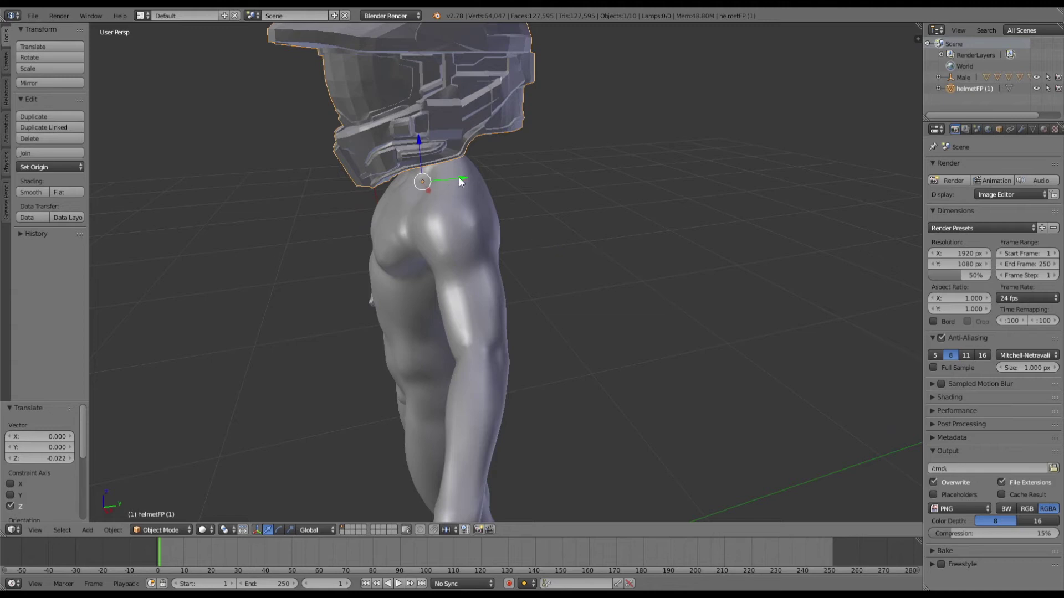
left_click_drag(456, 180, 448, 180)
middle_click_drag(448, 181, 593, 224)
scroll(593, 227, "down", 3)
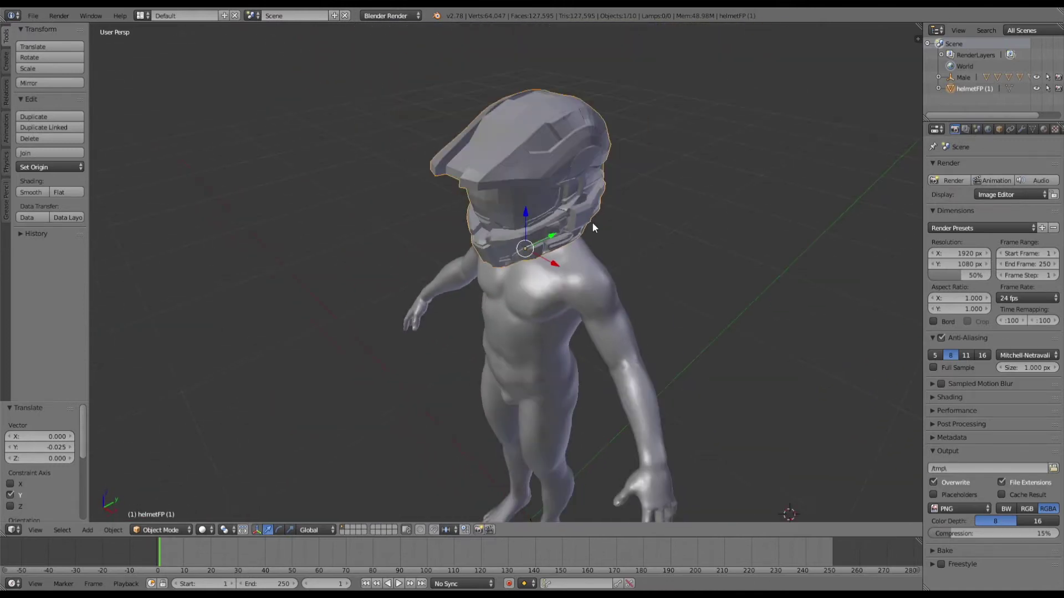
- Invert the selection from the helmet to the male reference avatar and delete all of the avatar's objects
left_click(62, 530)
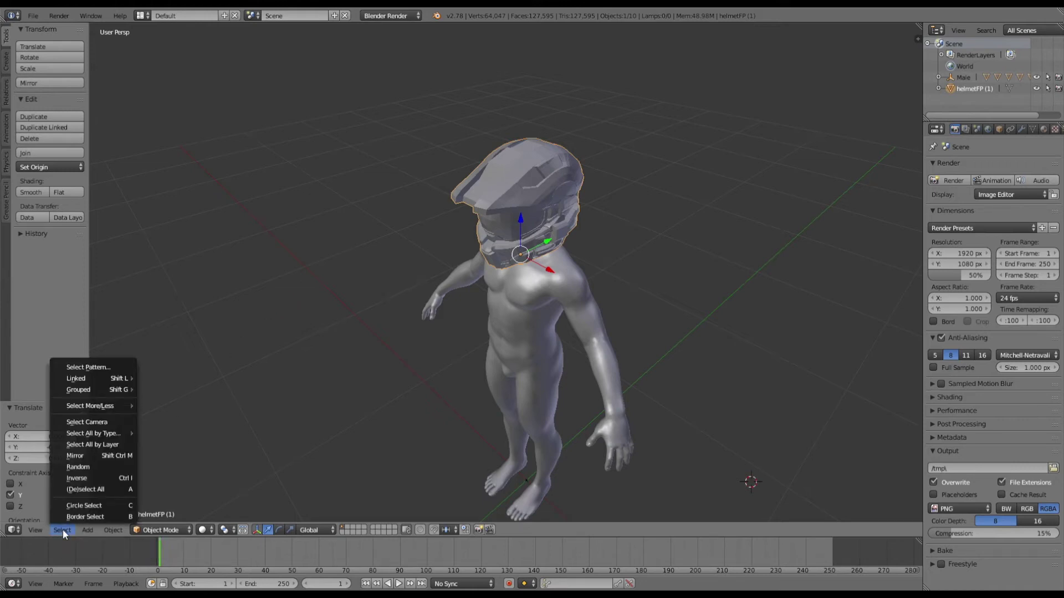
left_click(83, 477)
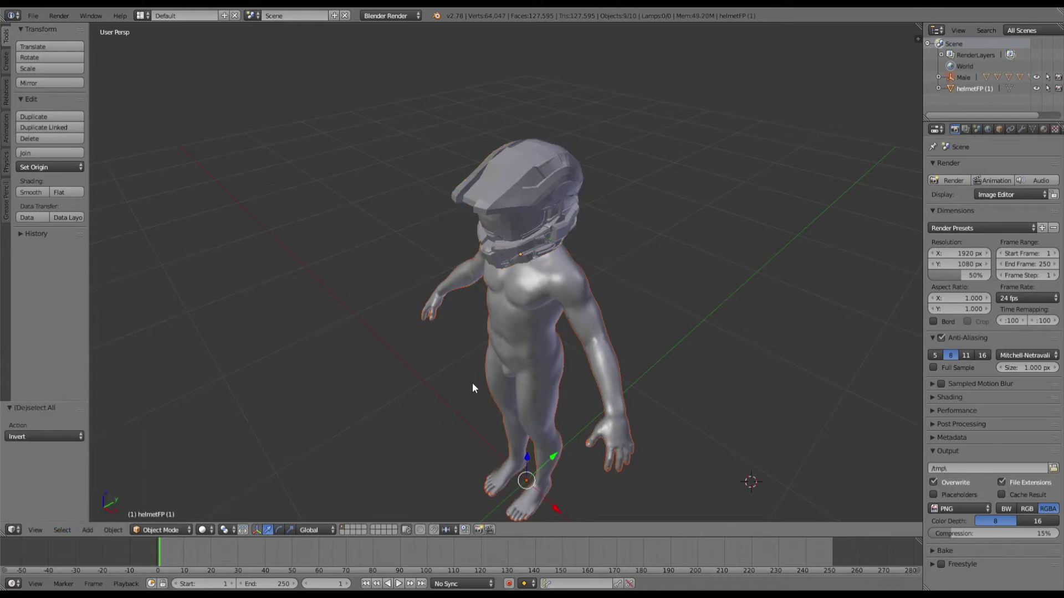
key("x")
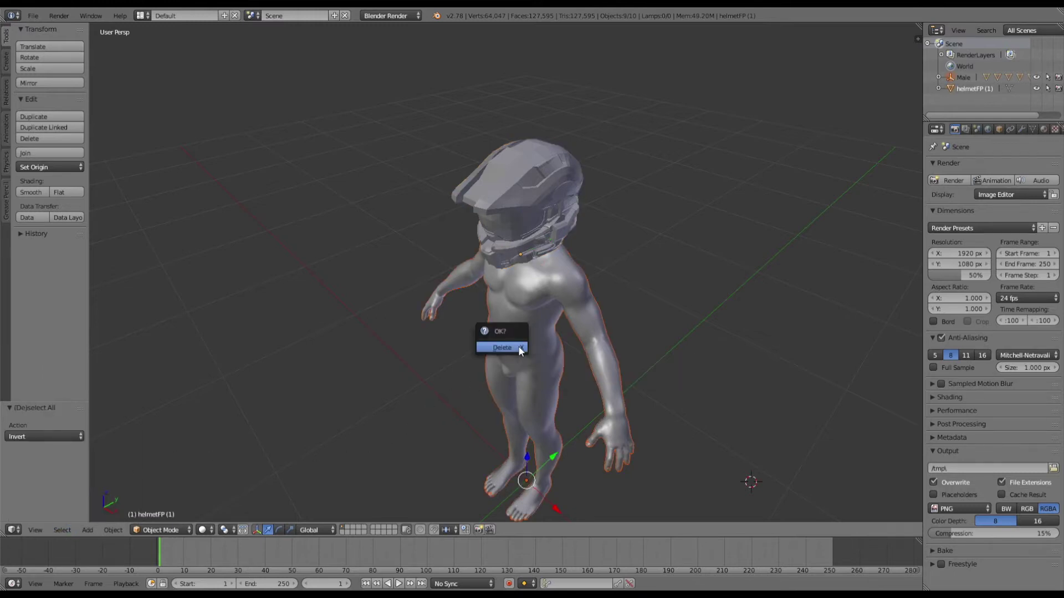
left_click(517, 345)
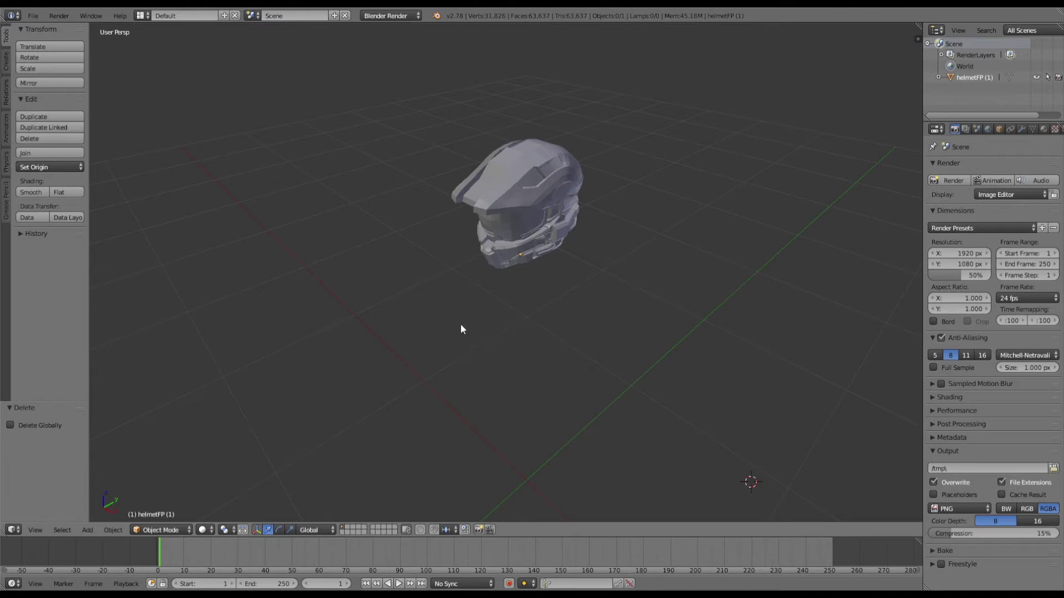
- Export the selected helmet in FBX format to the Desktop as helmet.fbx
key("Tab")
key("Tab")
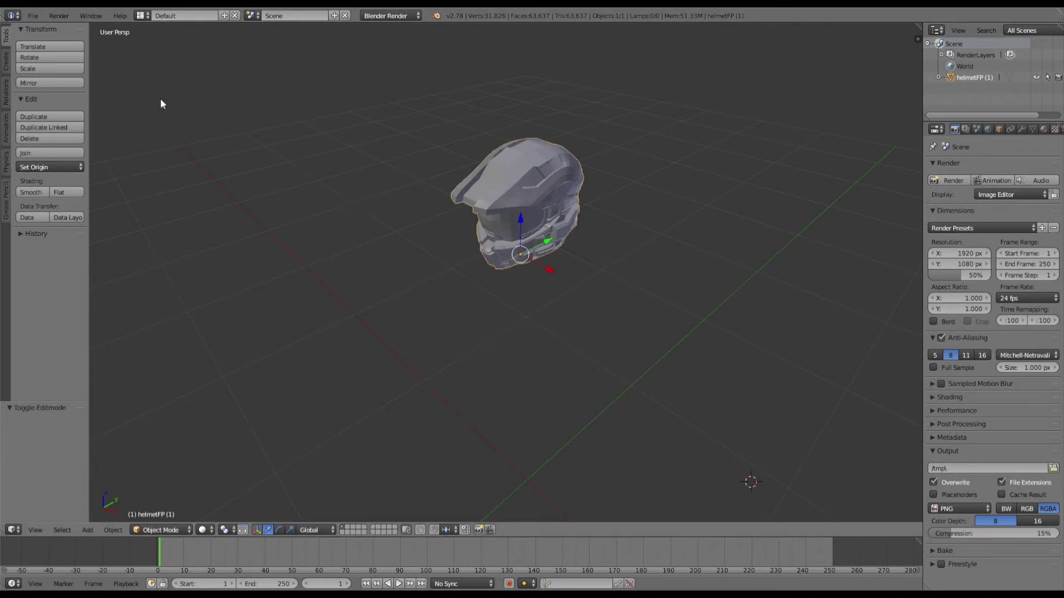
left_click(33, 16)
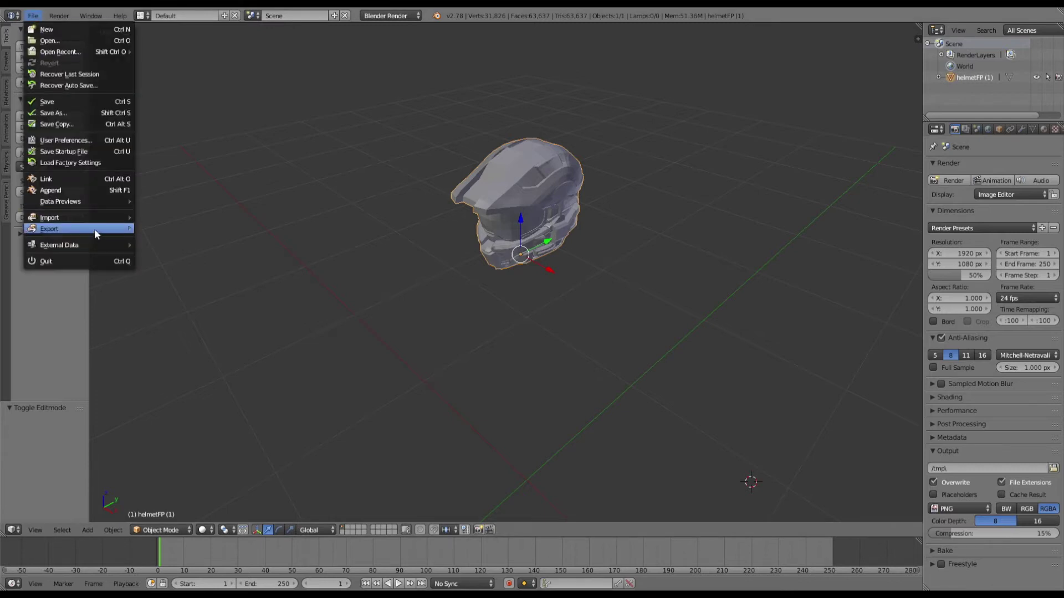
mouse_move(95, 228)
left_click(200, 265)
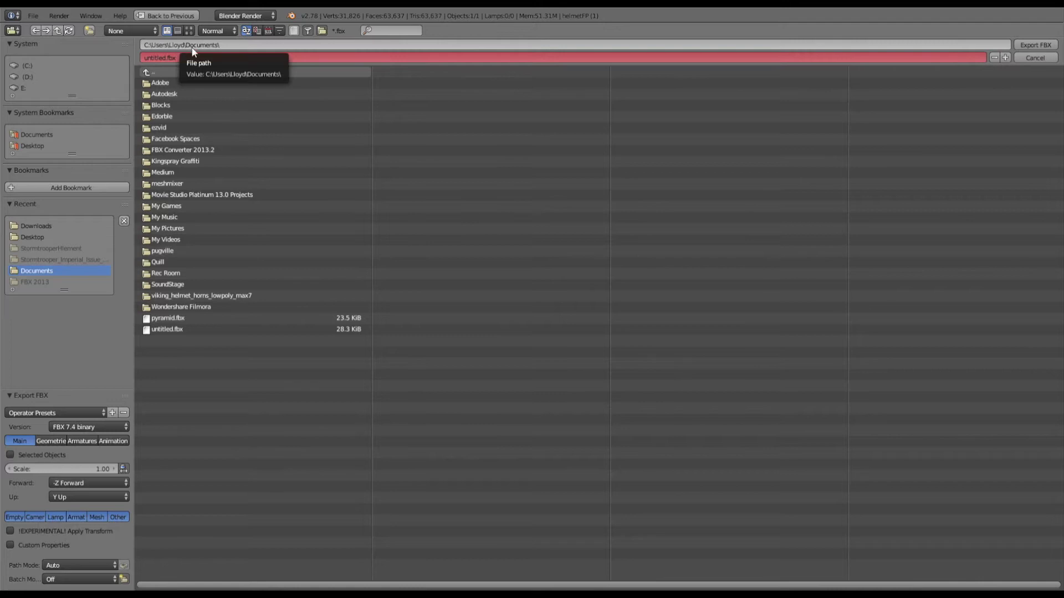
left_click(34, 146)
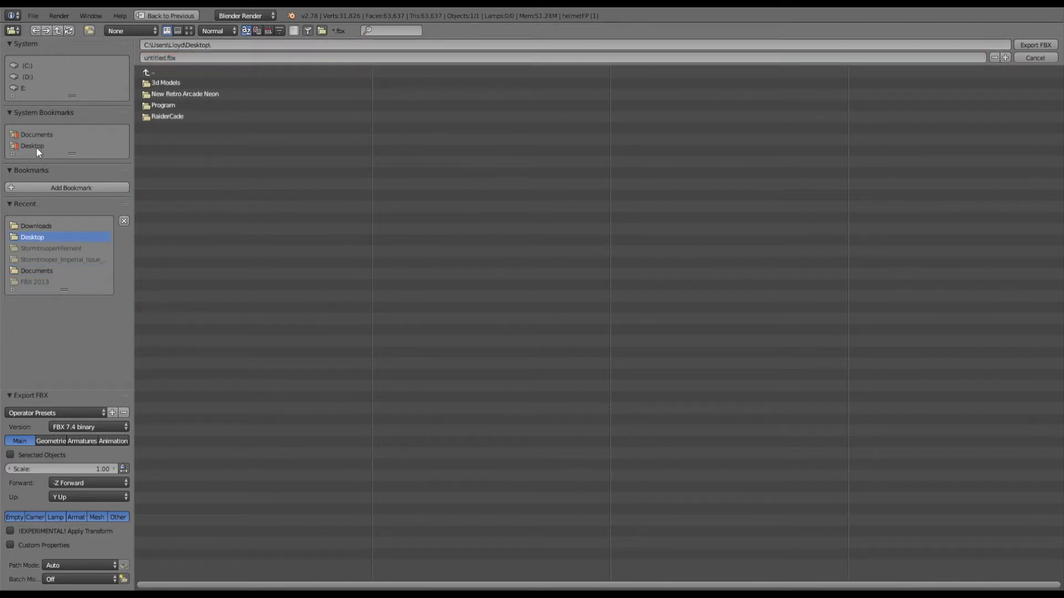
left_click(159, 58)
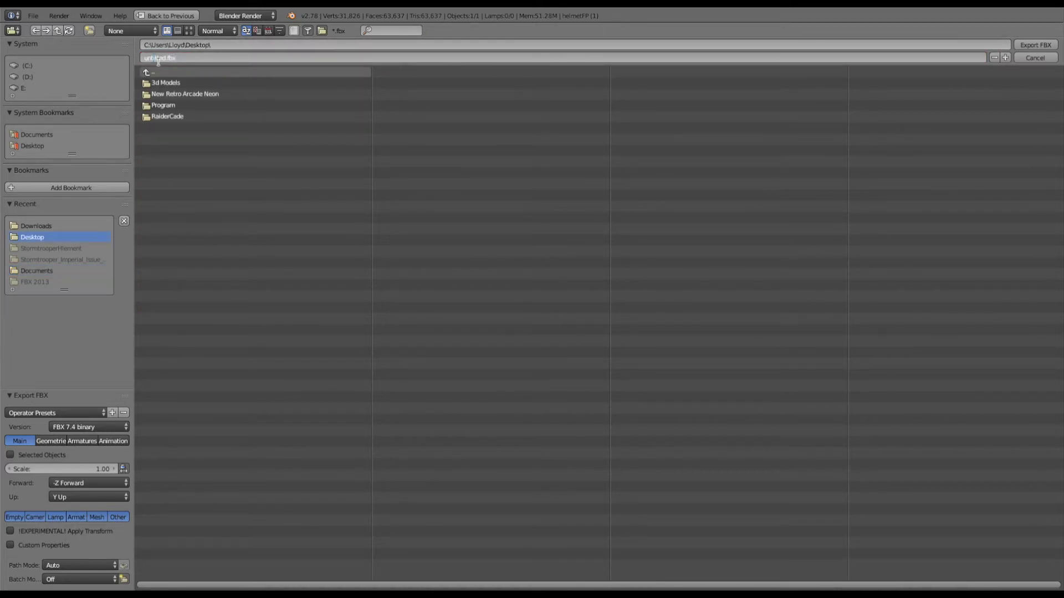
double_click(159, 61)
type("helmet")
left_click(1044, 44)
left_click(1034, 45)
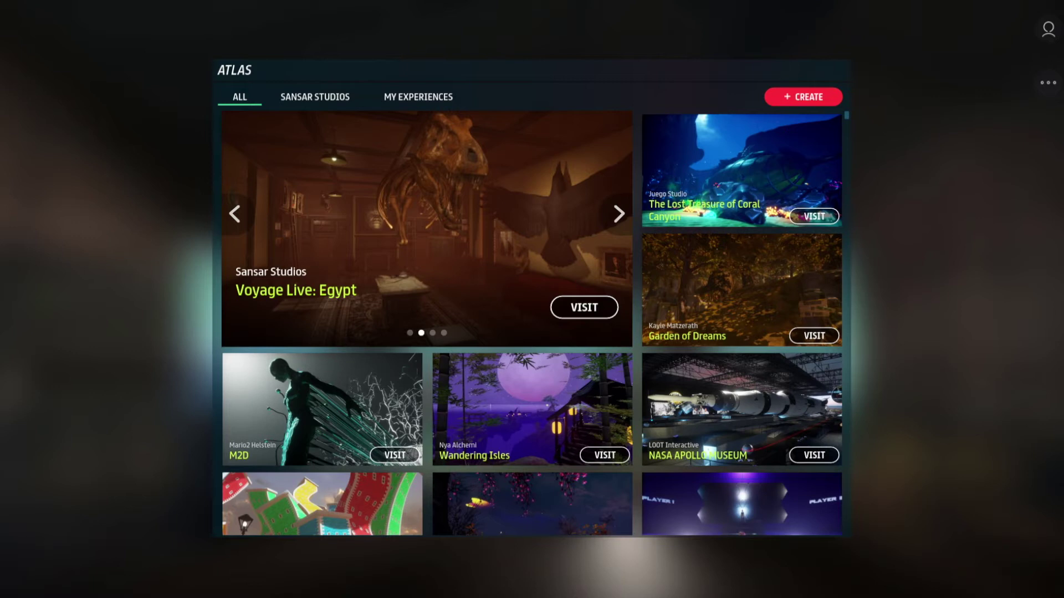
- Switch to Sansar and open the accessories in the avatar's look customization
left_click(1049, 29)
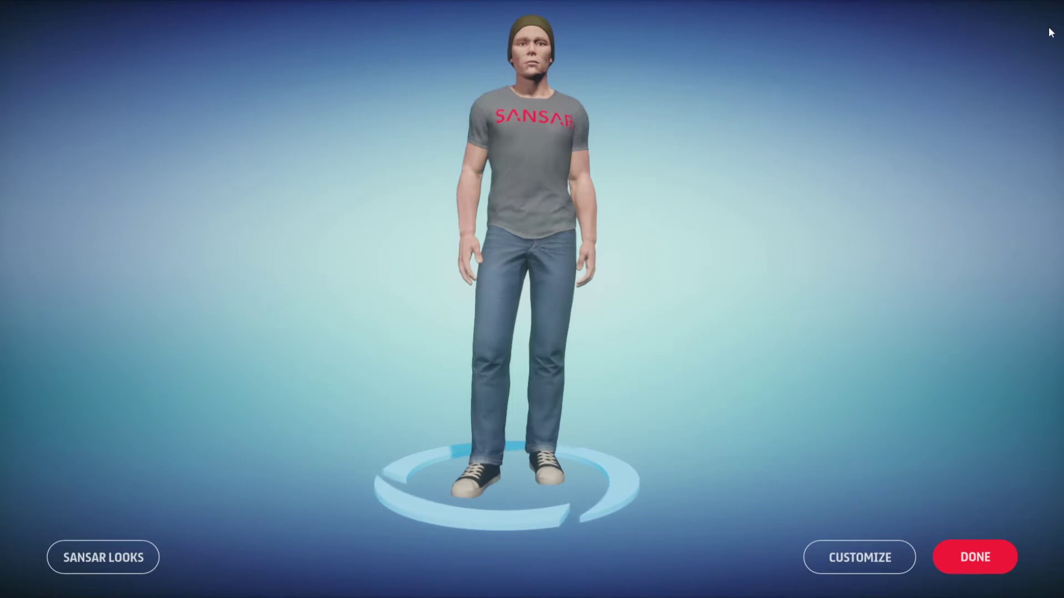
left_click(860, 557)
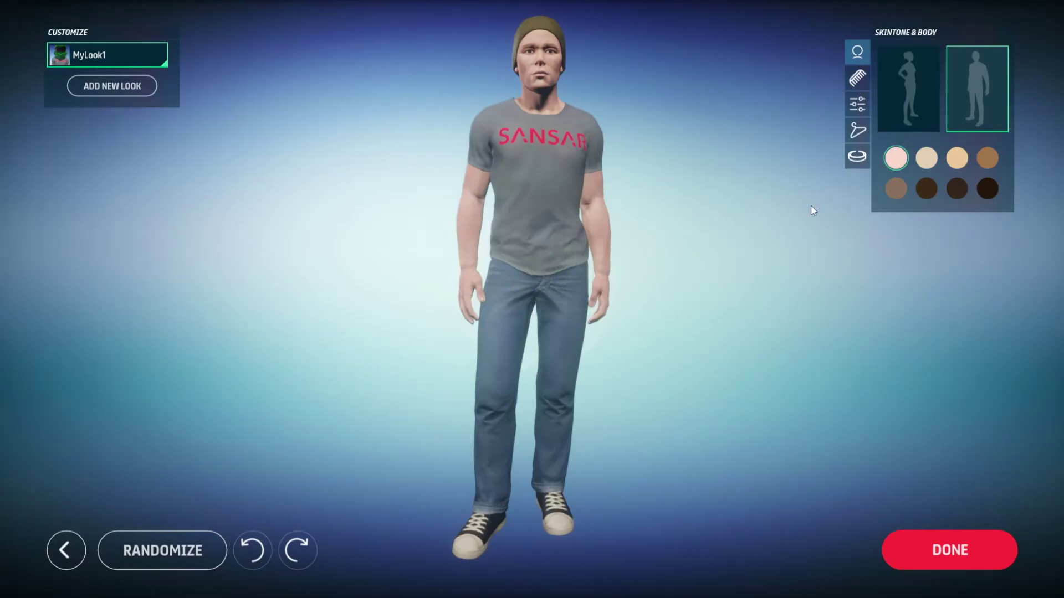
left_click(857, 78)
left_click(858, 104)
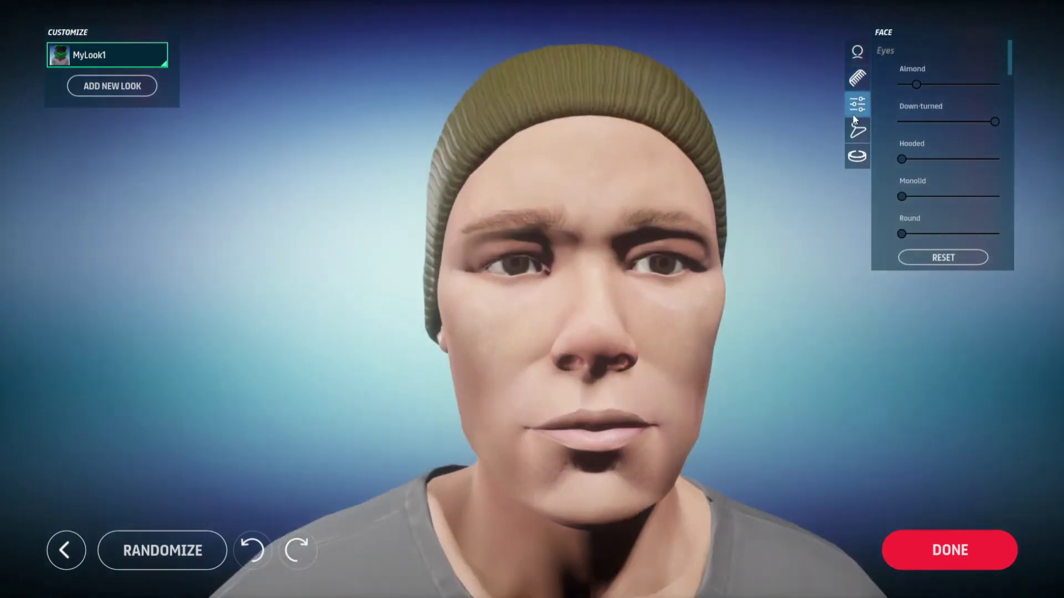
left_click(857, 157)
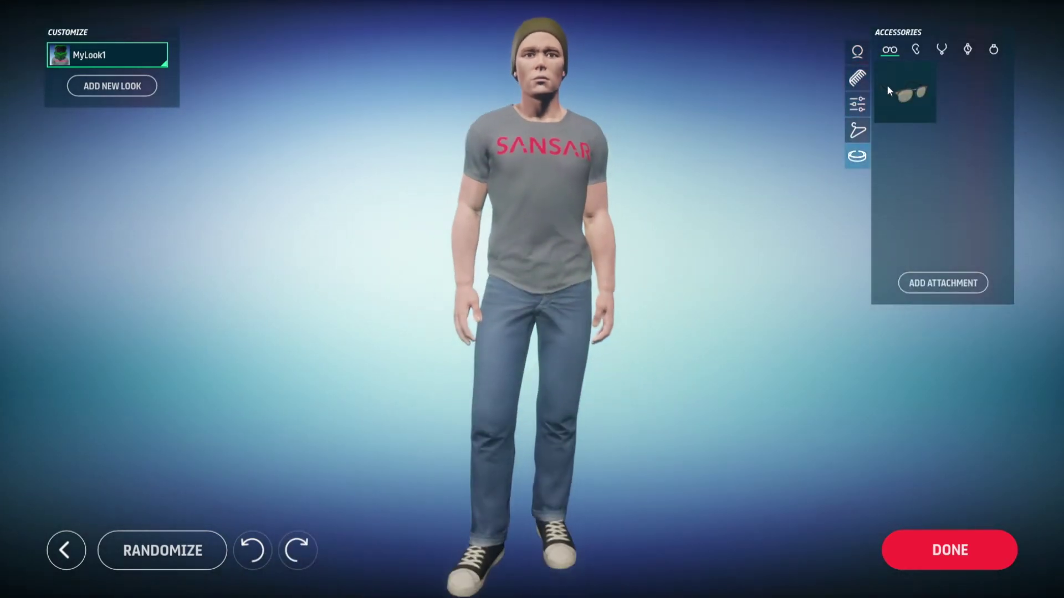
- Permanently delete the existing ear accessory from the inventory
left_click(915, 49)
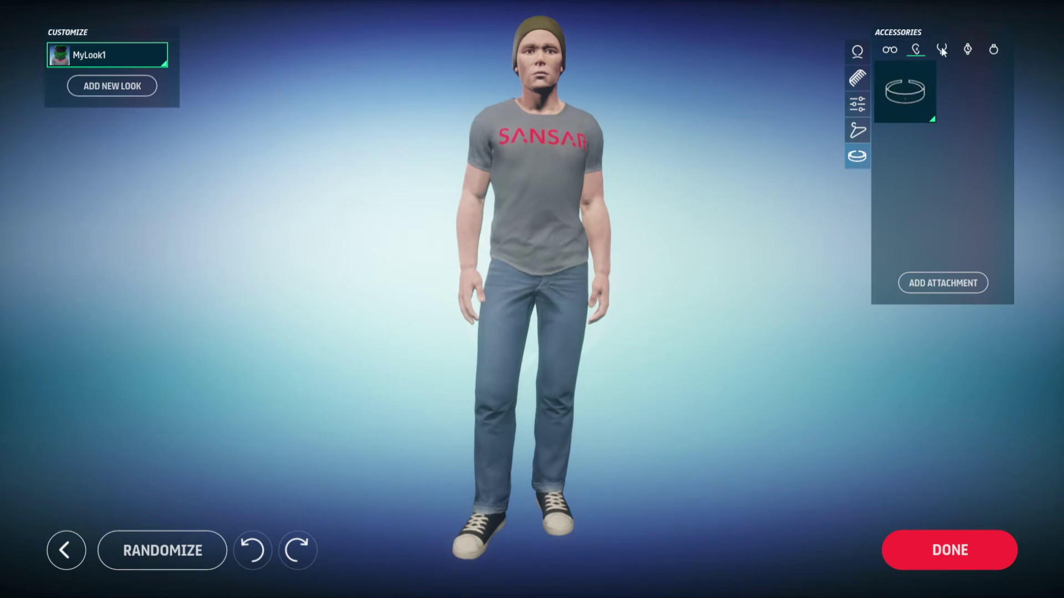
left_click(933, 122)
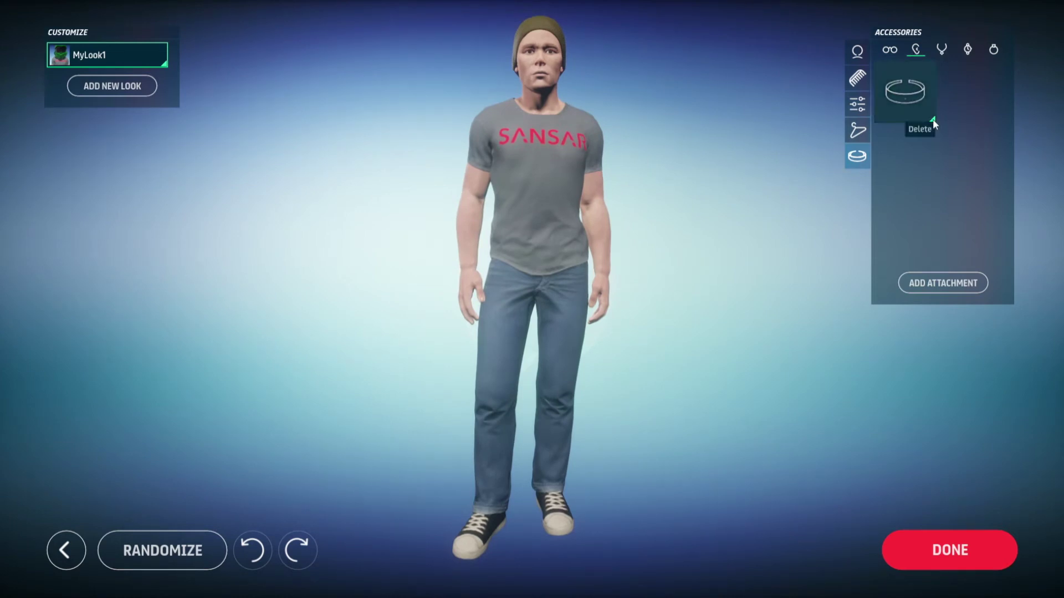
left_click(932, 119)
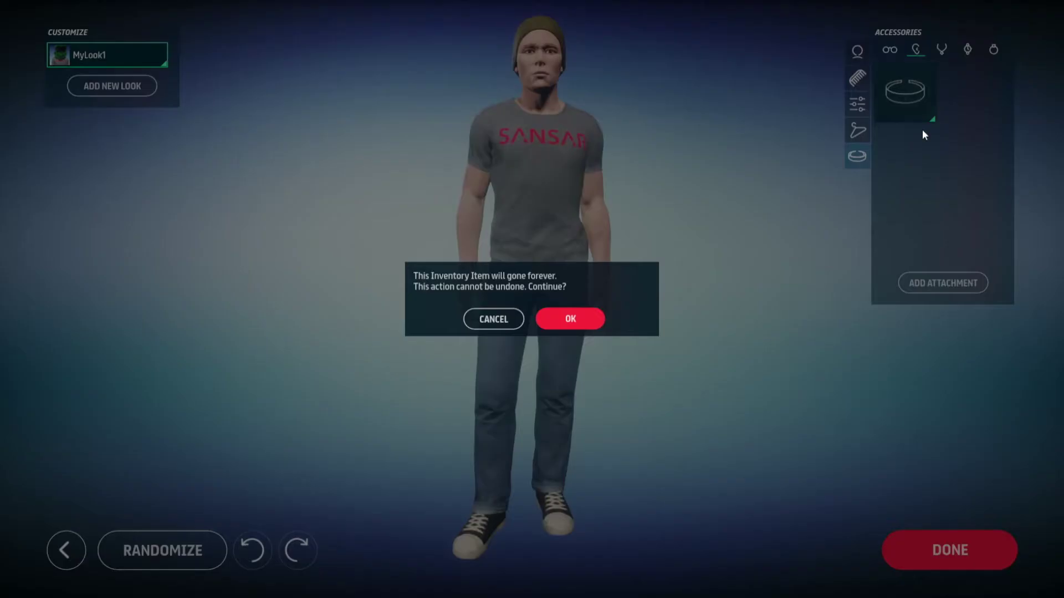
left_click(568, 318)
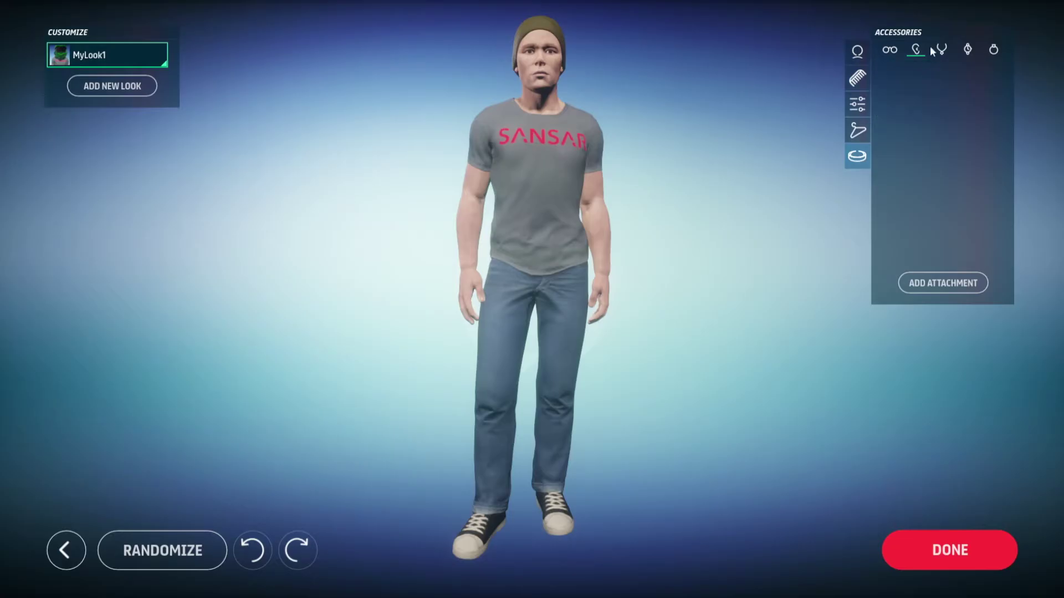
- Try to upload helmet.fbx from the Desktop as an ear accessory attachment with the inventory name helmet
left_click(938, 50)
left_click(969, 52)
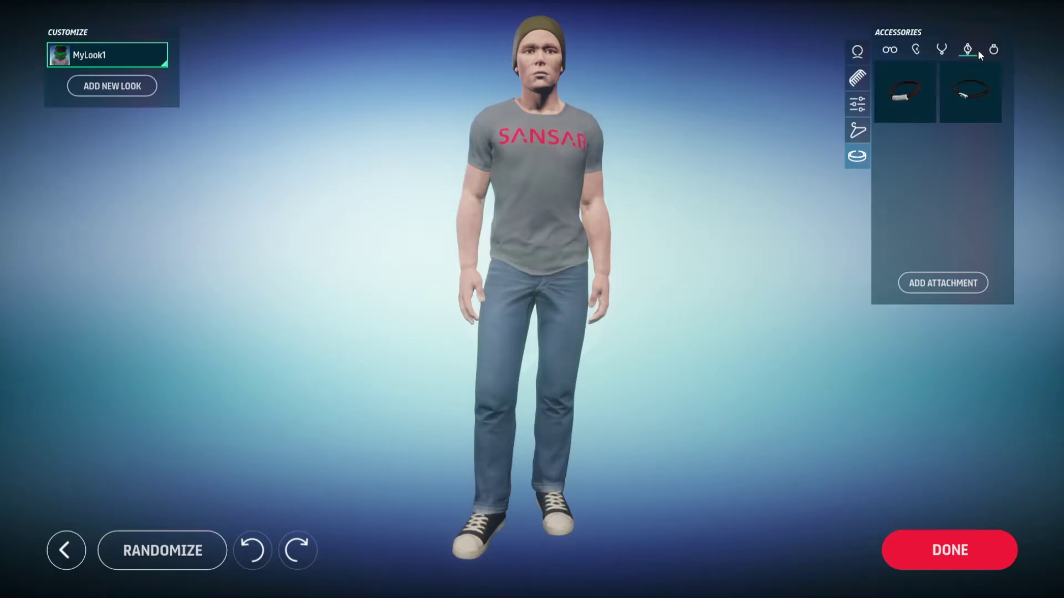
left_click(992, 49)
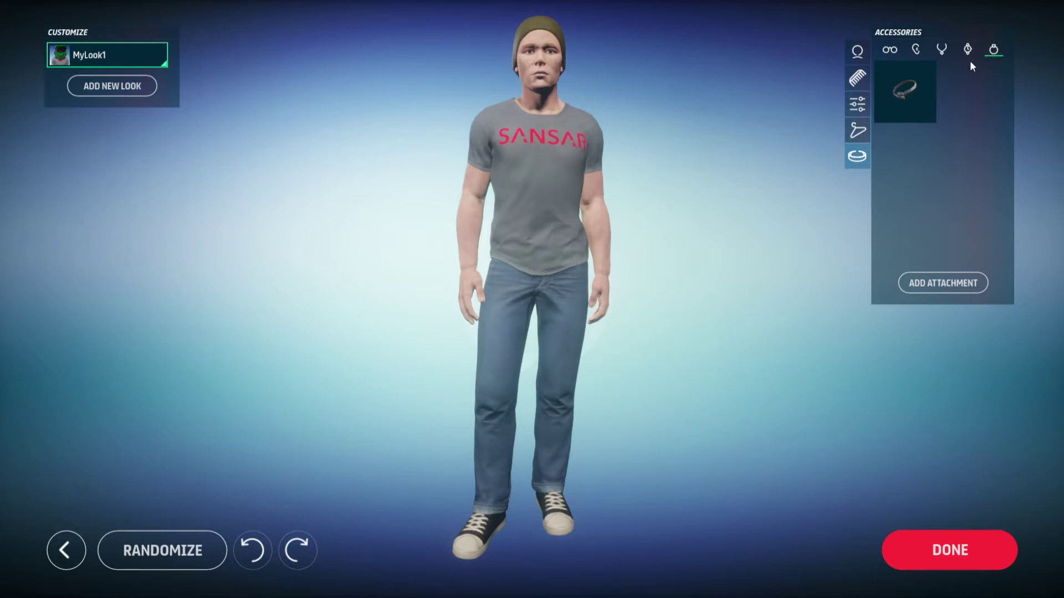
left_click(915, 50)
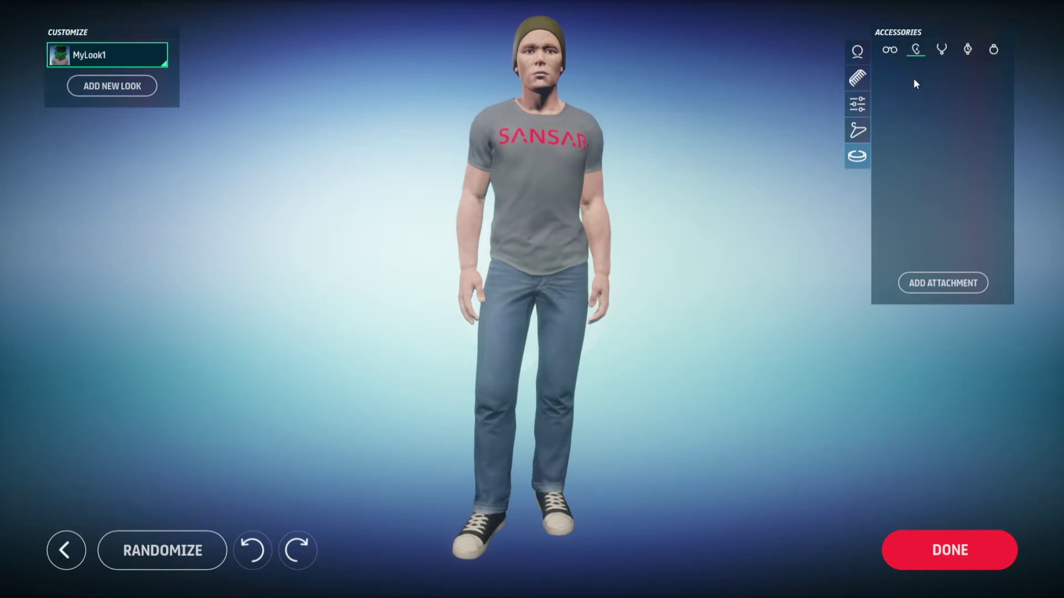
left_click(930, 283)
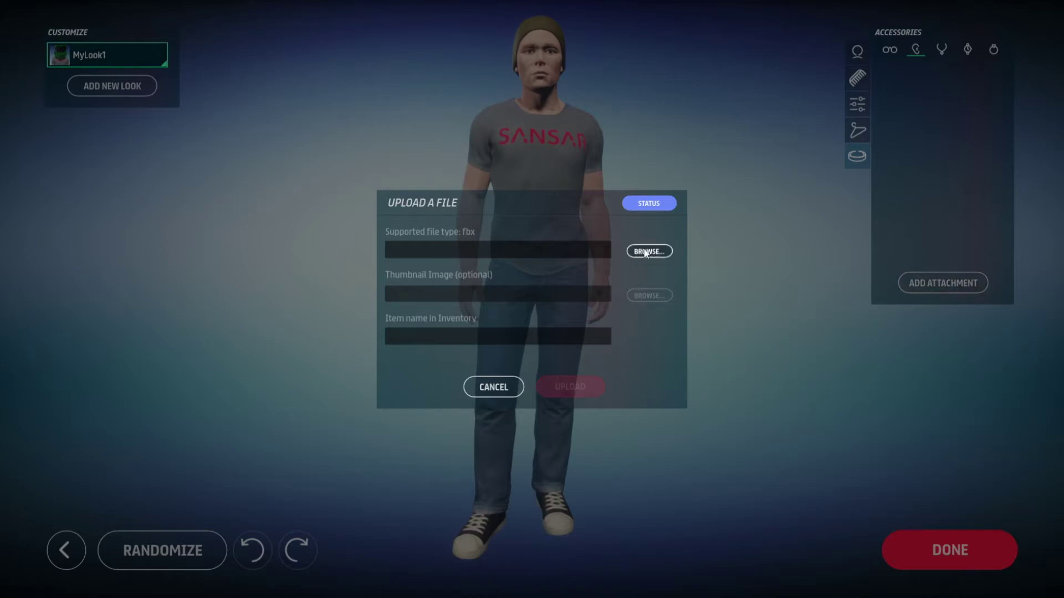
left_click(645, 252)
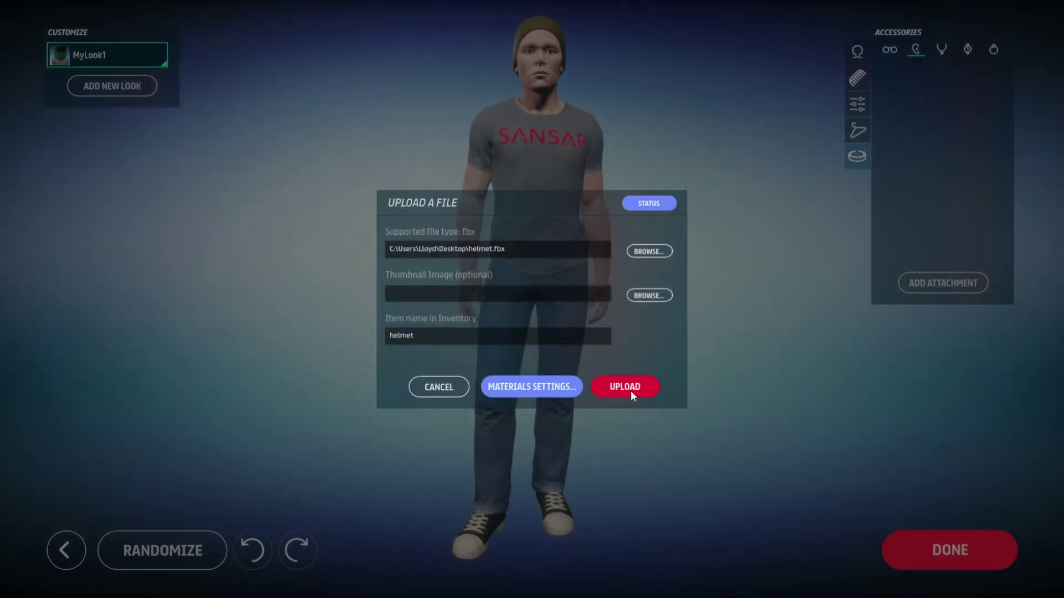
left_click(634, 389)
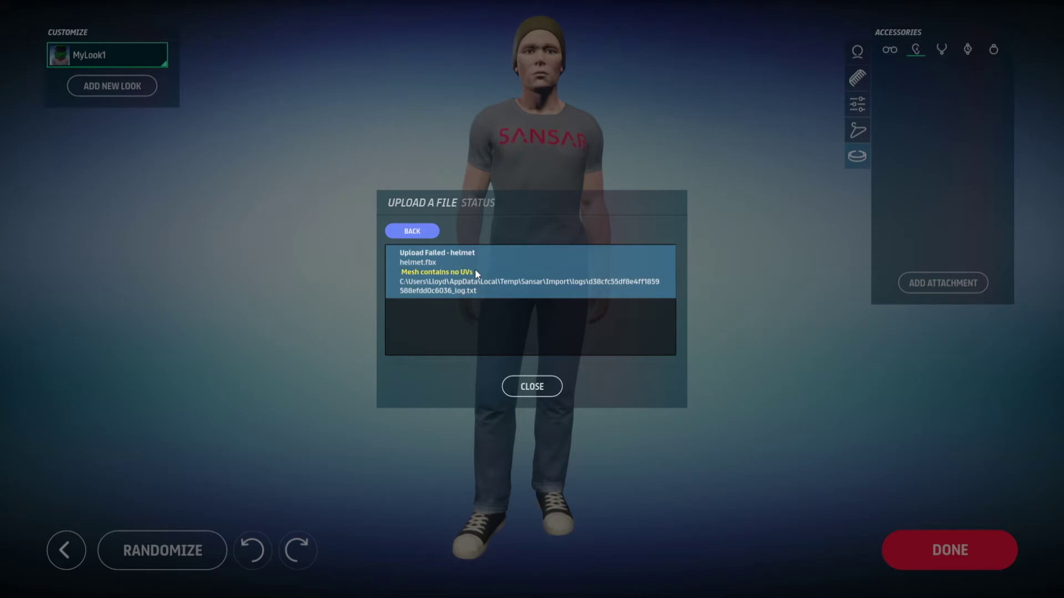
left_click(523, 389)
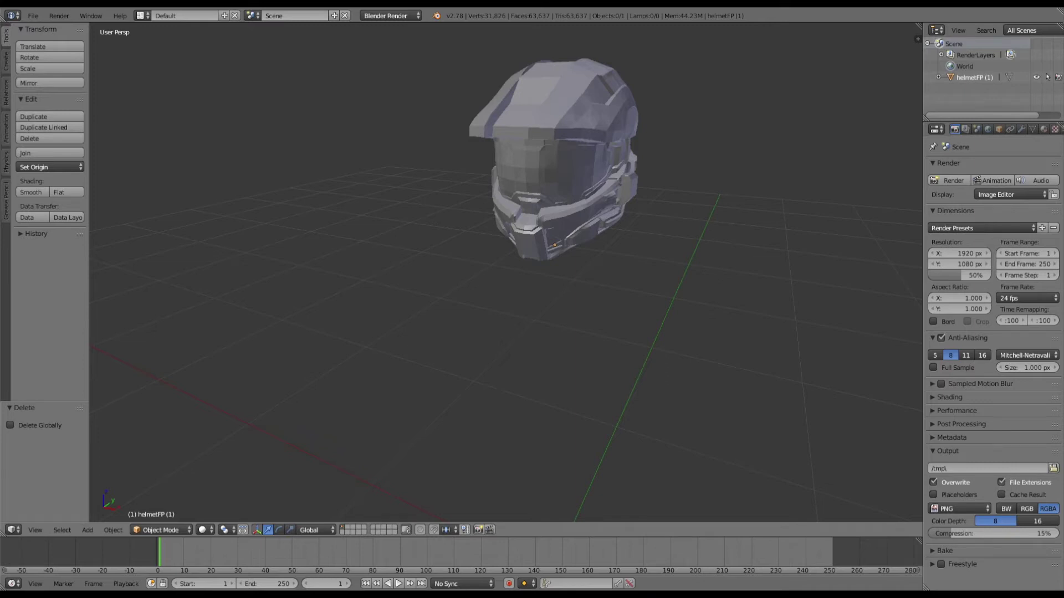
- Back in Blender, put the helmet into Edit Mode and UV-unwrap its whole mesh with the Unwrap method
right_click(546, 115)
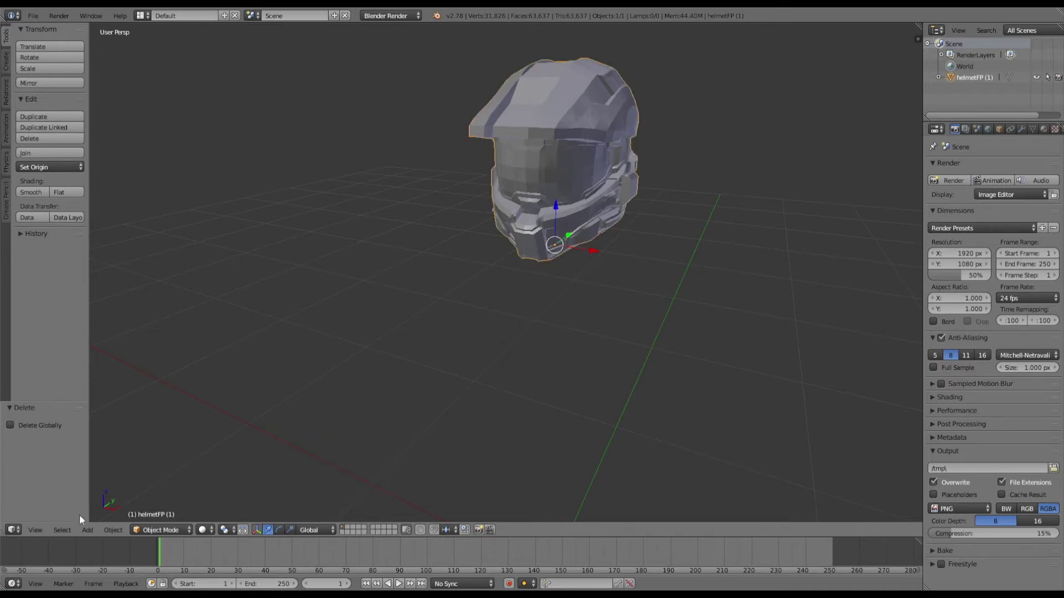
left_click(114, 532)
mouse_move(138, 455)
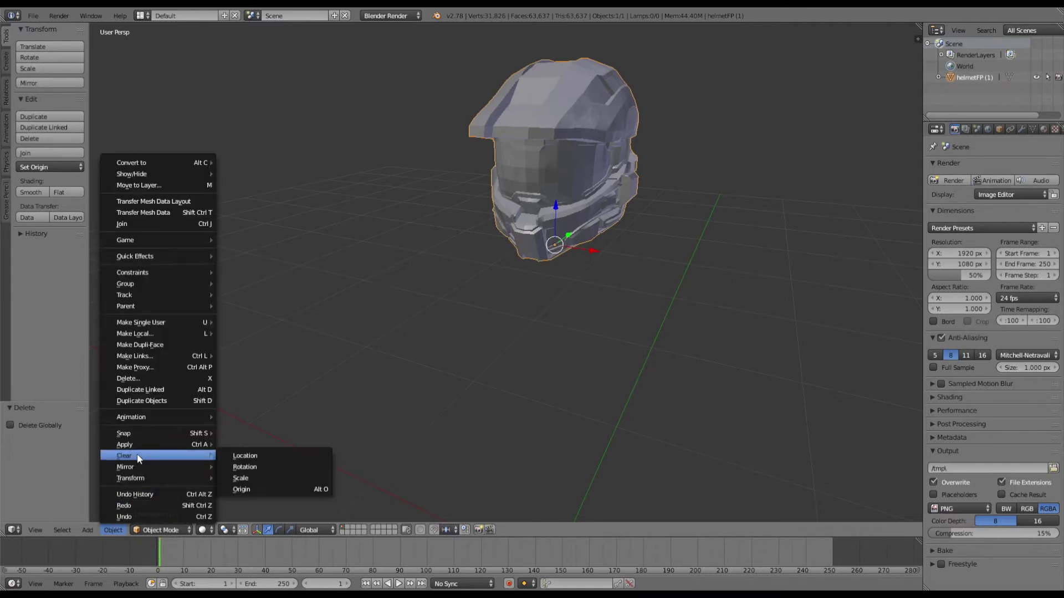
left_click(152, 530)
left_click(161, 503)
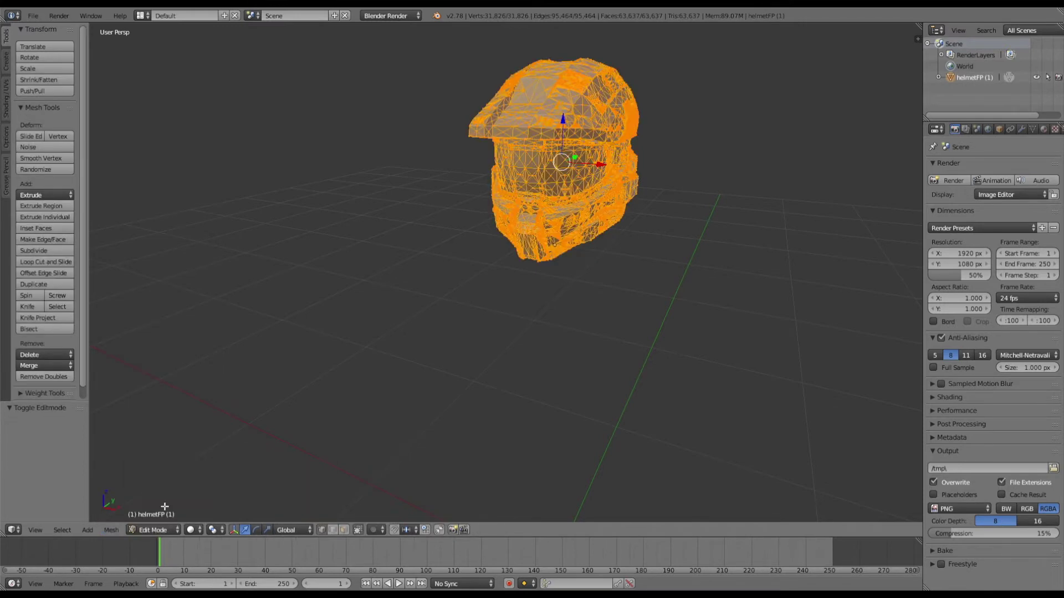
left_click(110, 530)
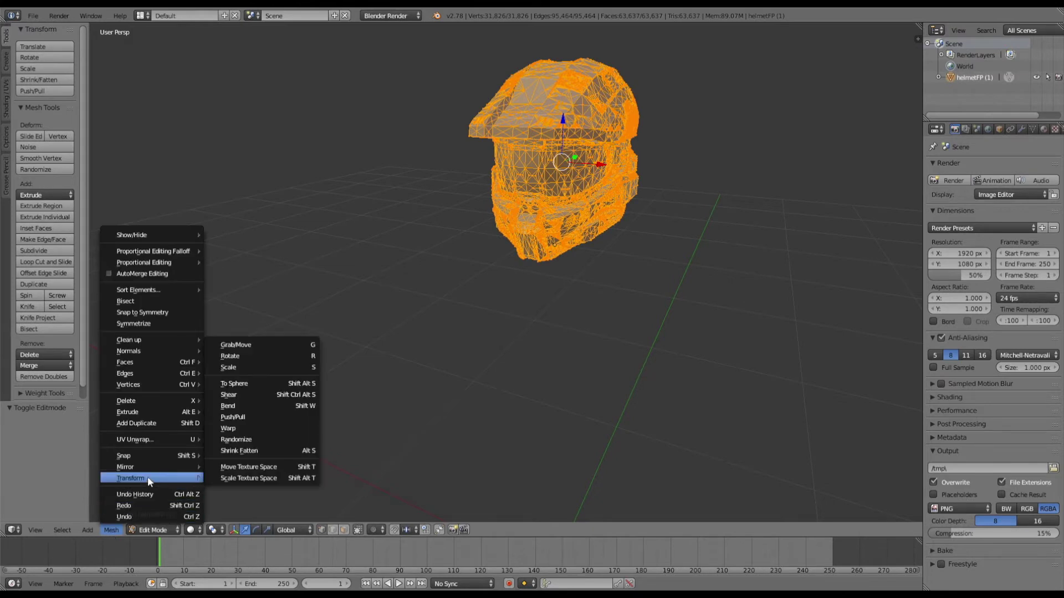
mouse_move(152, 437)
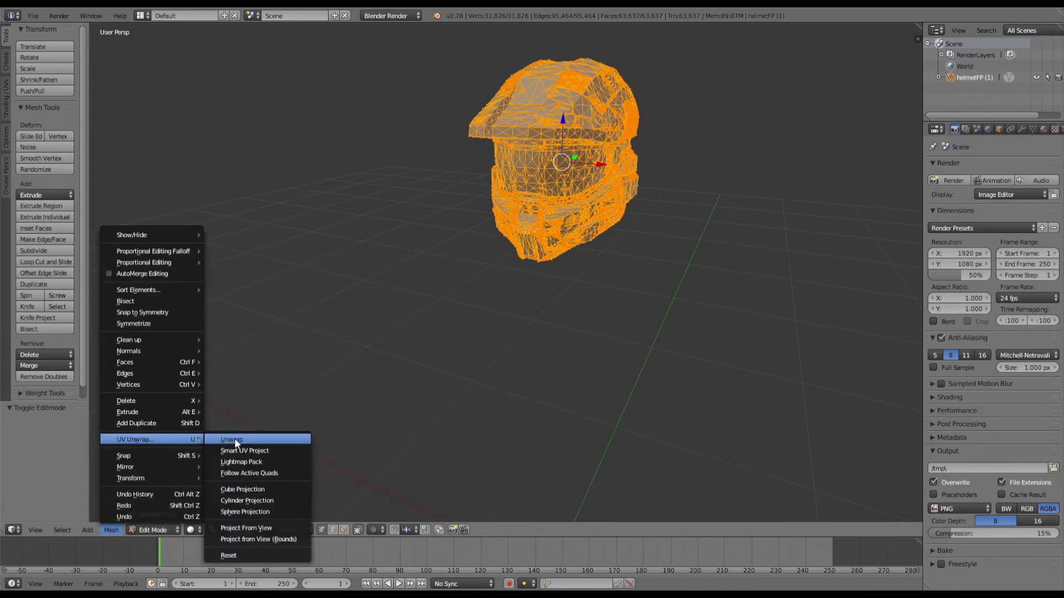
left_click(281, 440)
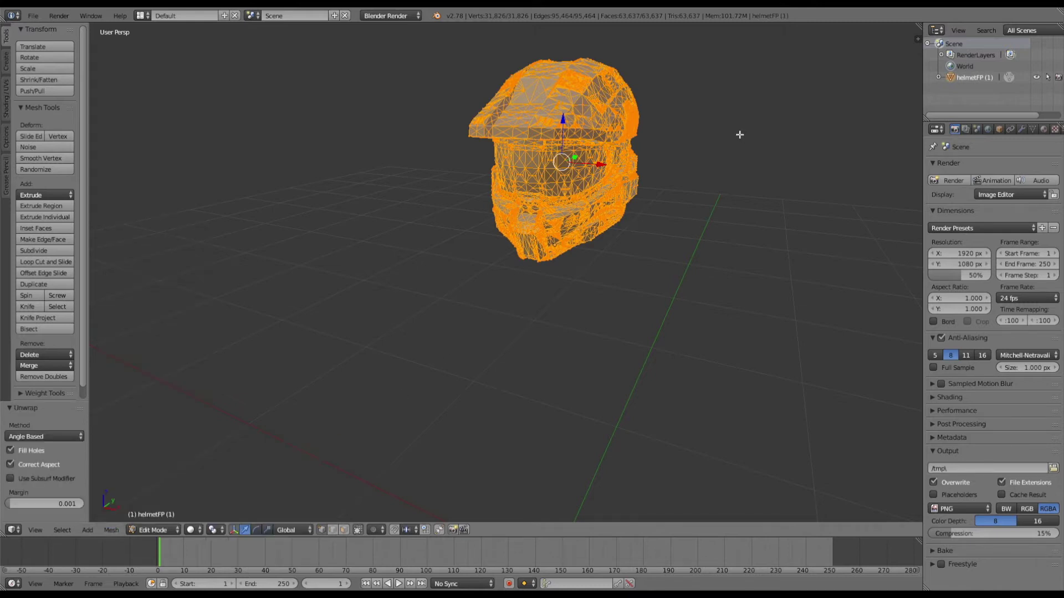
- Add a new material to the helmet and set its diffuse colour to green, about R 0.000, G 0.800, B 0.004
scroll(693, 141, "up", 4)
middle_click_drag(672, 159, 660, 260, "shift")
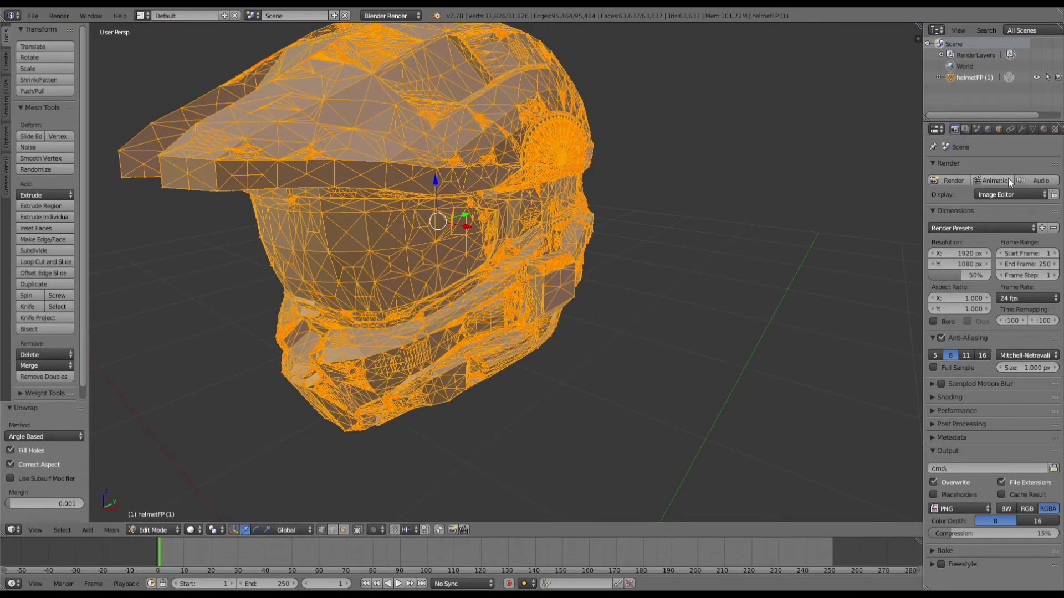
left_click(1043, 128)
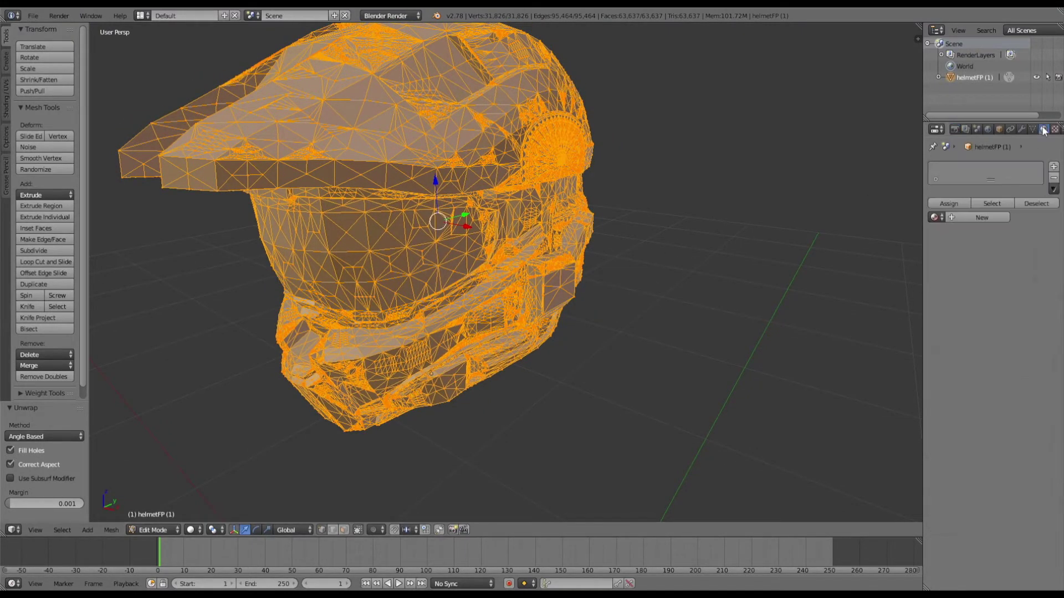
left_click(957, 216)
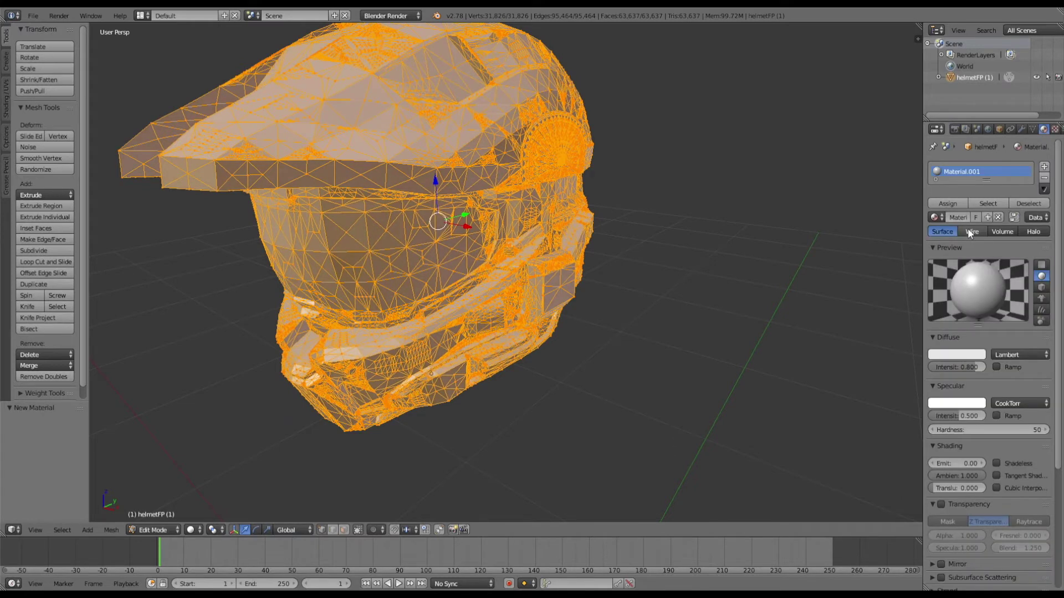
left_click(957, 354)
left_click(910, 242)
mouse_move(910, 242)
left_mouse_down()
mouse_move(888, 229)
mouse_move(907, 208)
mouse_move(886, 250)
mouse_move(892, 221)
left_mouse_up()
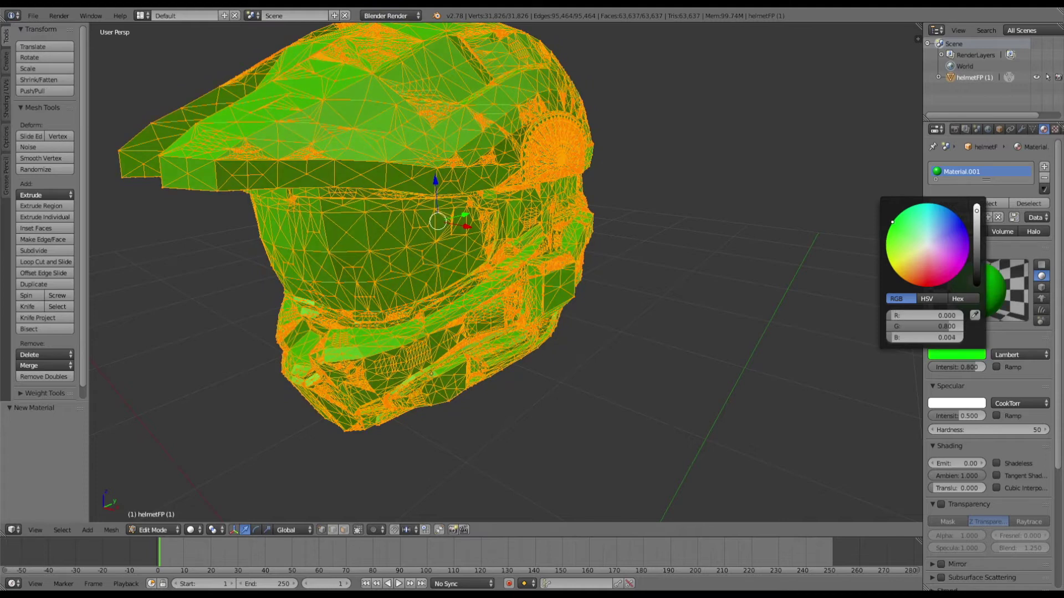
- Darken the helmet material's diffuse green to about R 0.000, G 0.077, B 0.001 and switch its specular shader to Phong
left_click_drag(979, 234, 977, 260)
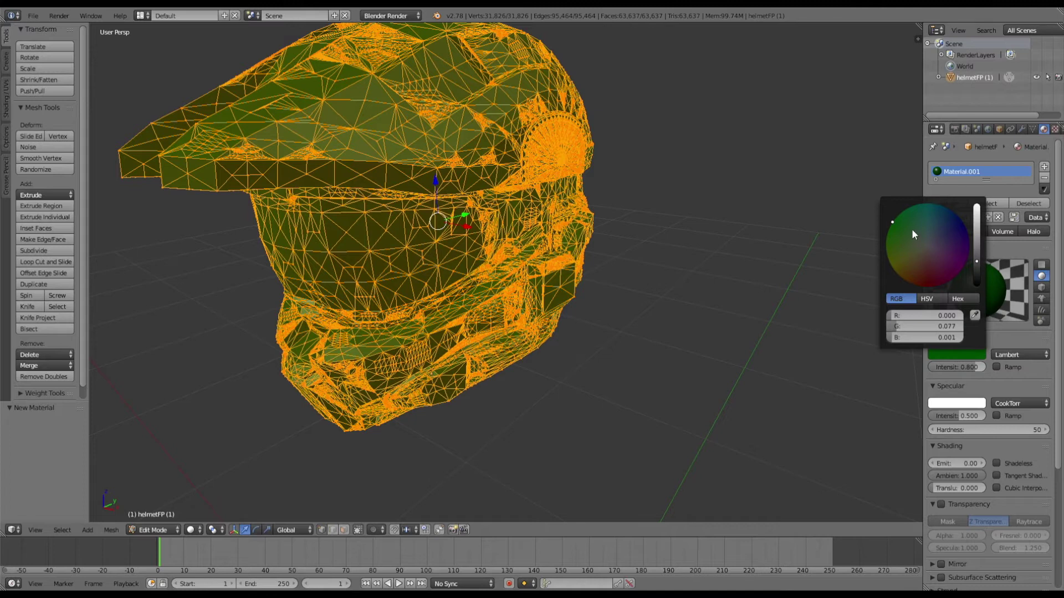
left_click(906, 209)
left_click(1013, 404)
left_click(976, 377)
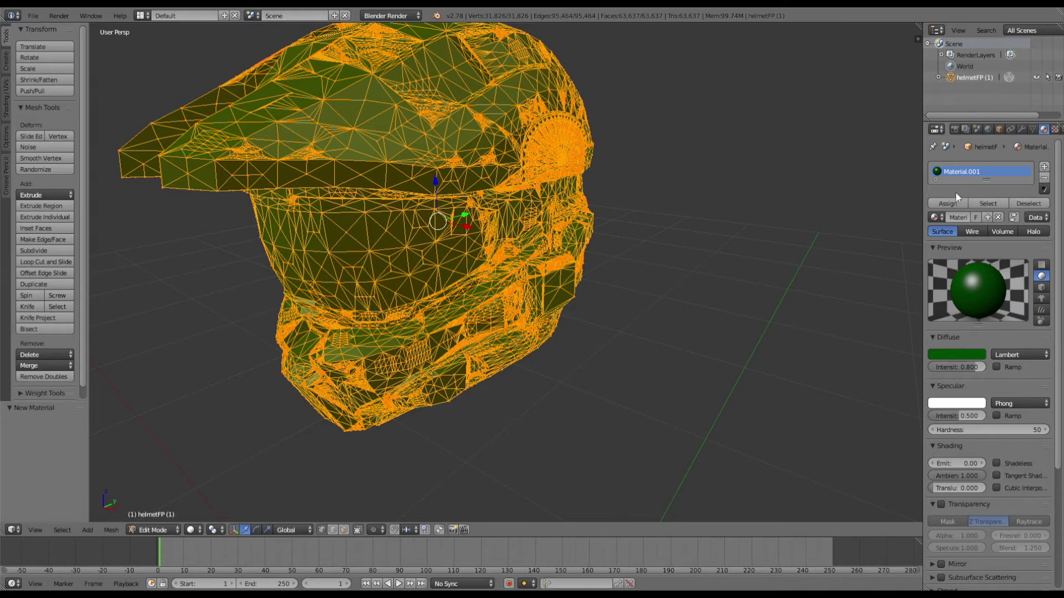
- Add a second material to the helmet and set its diffuse colour to orange
left_click(1045, 167)
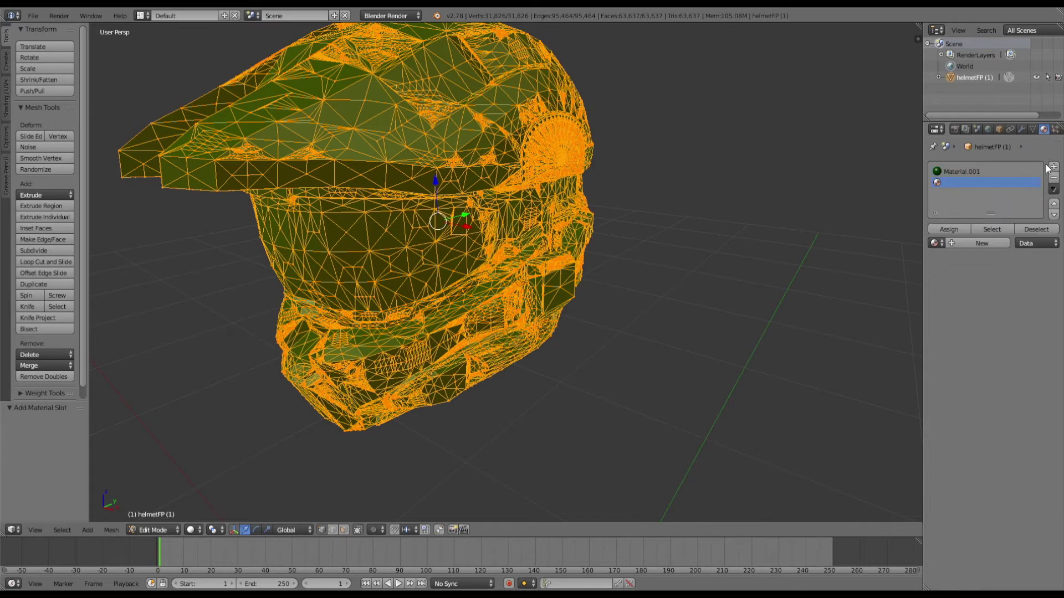
left_click(965, 242)
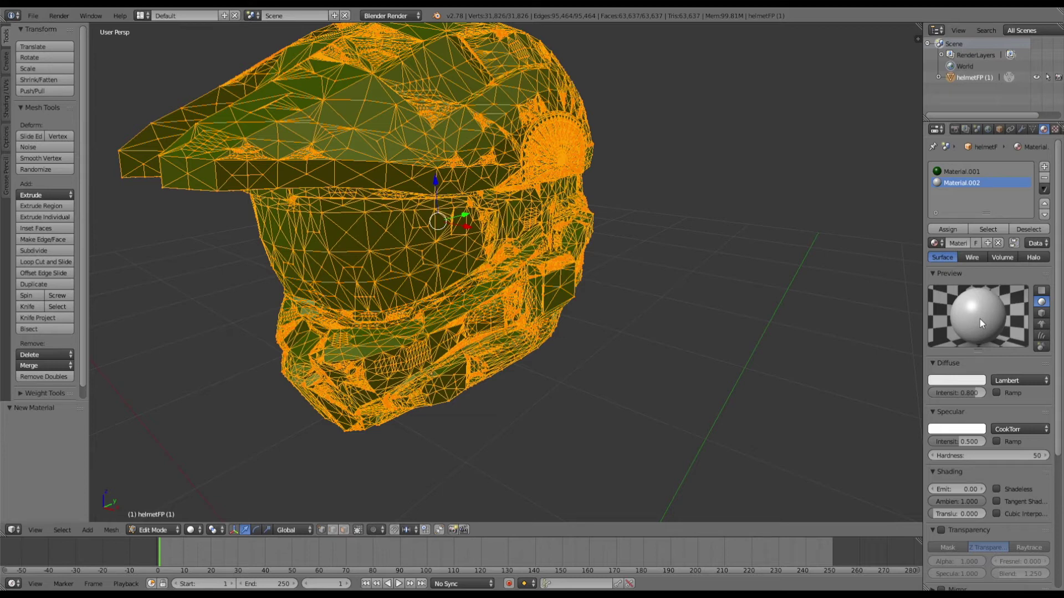
left_click(961, 381)
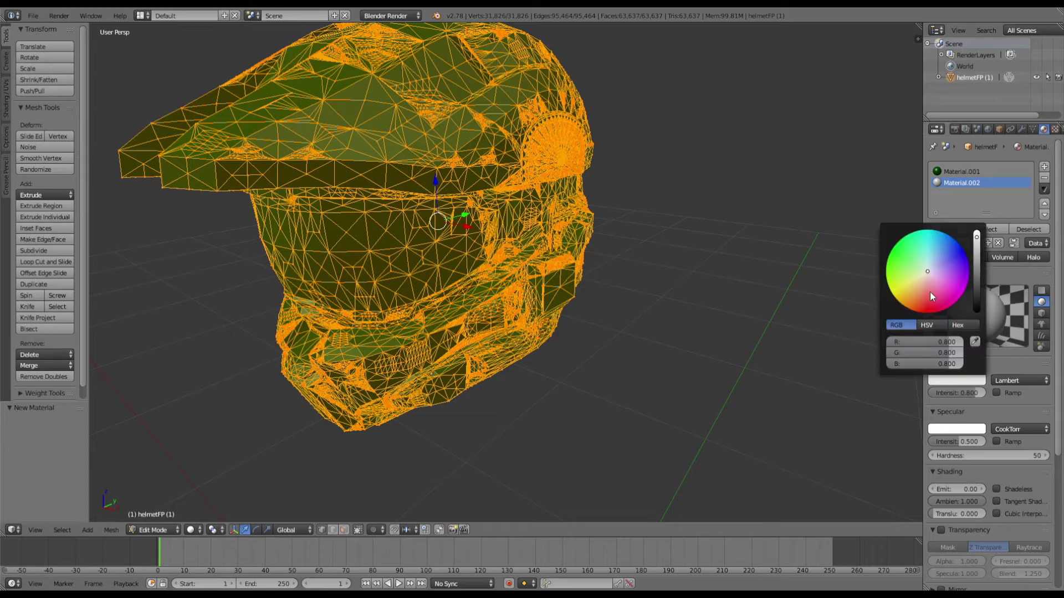
mouse_move(914, 281)
left_mouse_down()
mouse_move(889, 289)
mouse_move(927, 311)
mouse_move(913, 308)
left_mouse_up()
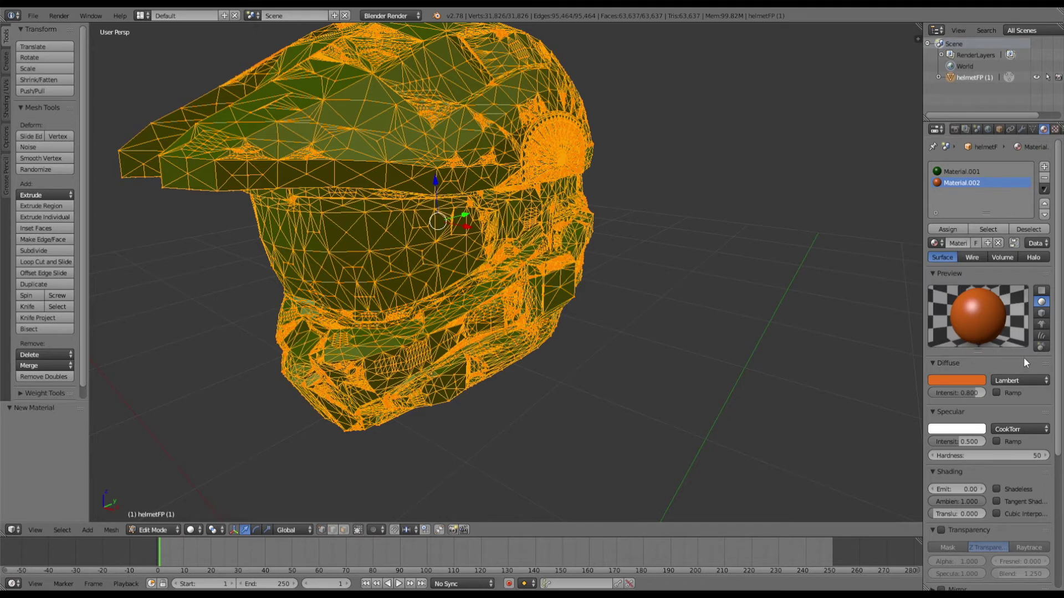
- Enable transparency on the orange material and set its alpha to 0.5
left_click(941, 530)
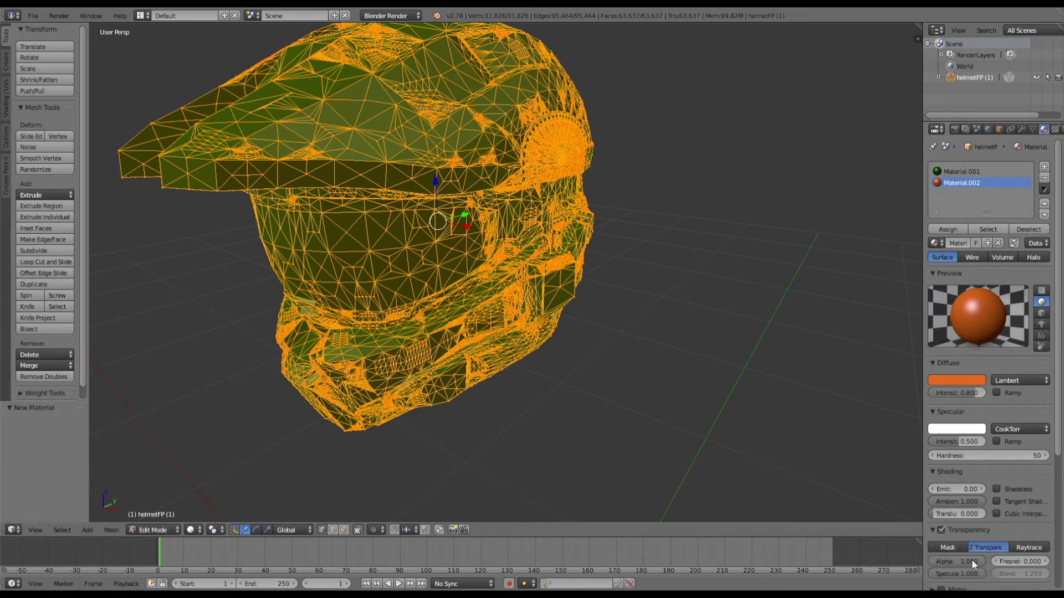
left_click(973, 561)
key("BackSpace")
type(".5")
key("Return")
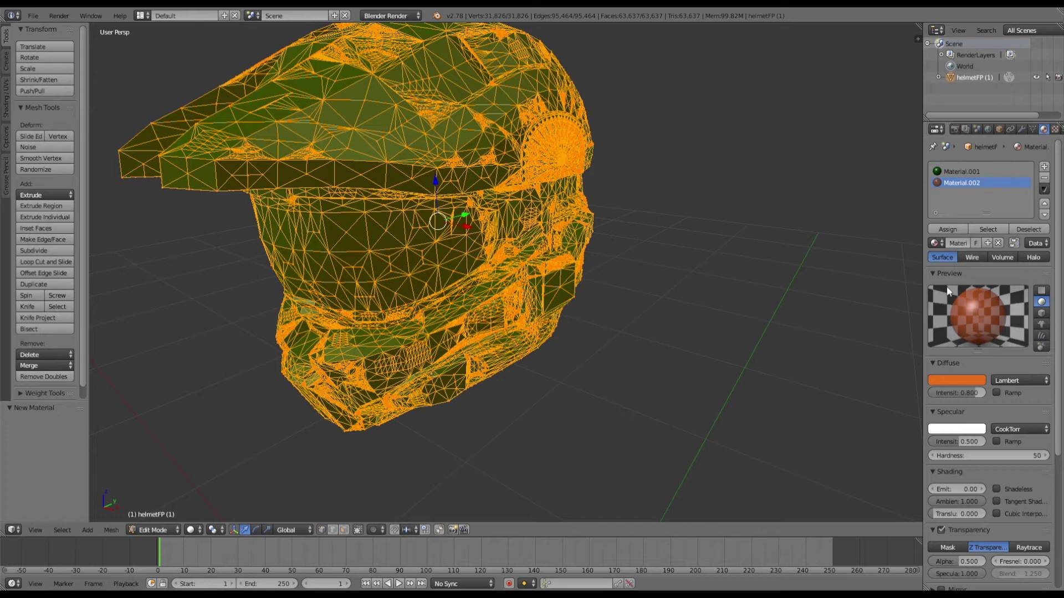
- Switch to face selection and select the faces across the front and near side of the helmet's visor
left_click(344, 530)
scroll(332, 246, "up", 3)
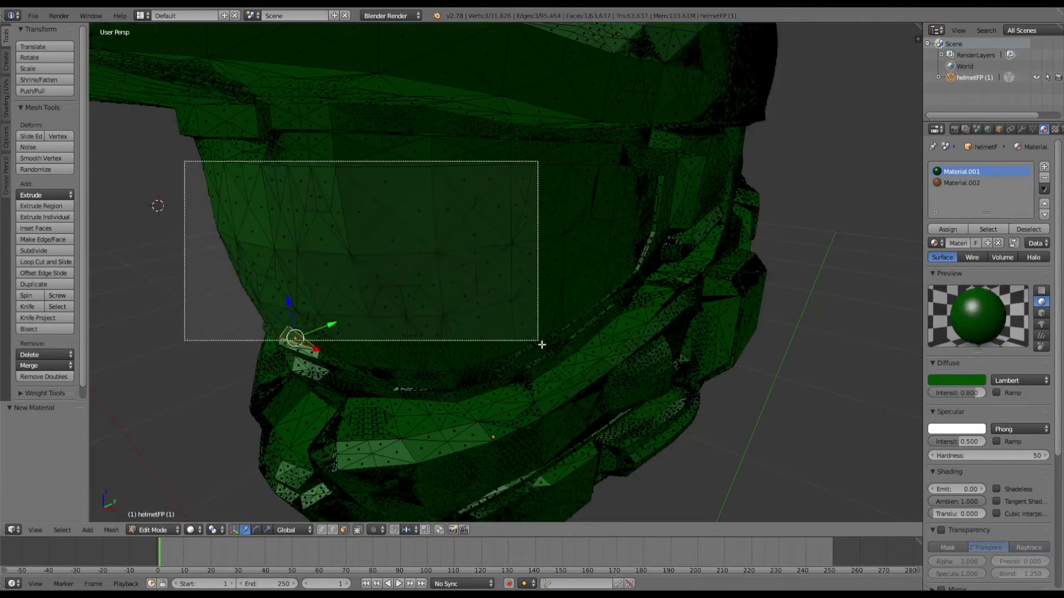
right_click(579, 244, "shift")
right_click(551, 318, "shift")
right_click(374, 357, "shift")
right_click(413, 356, "shift")
right_click(429, 355, "shift")
right_click(596, 285, "shift")
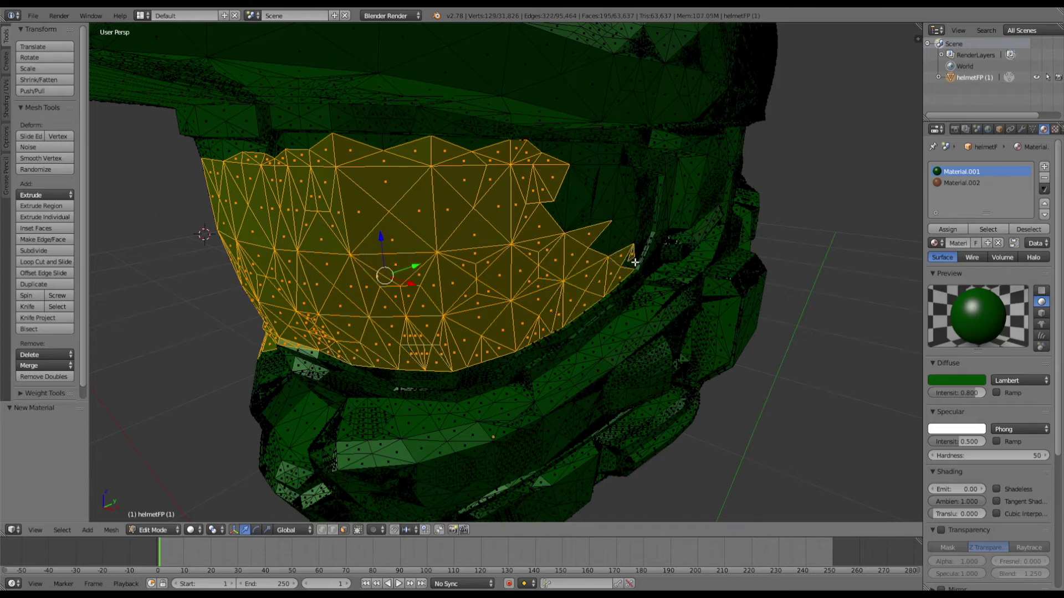
right_click(627, 260, "shift")
right_click(607, 202, "shift")
key("l")
key("l")
key("l")
key("l")
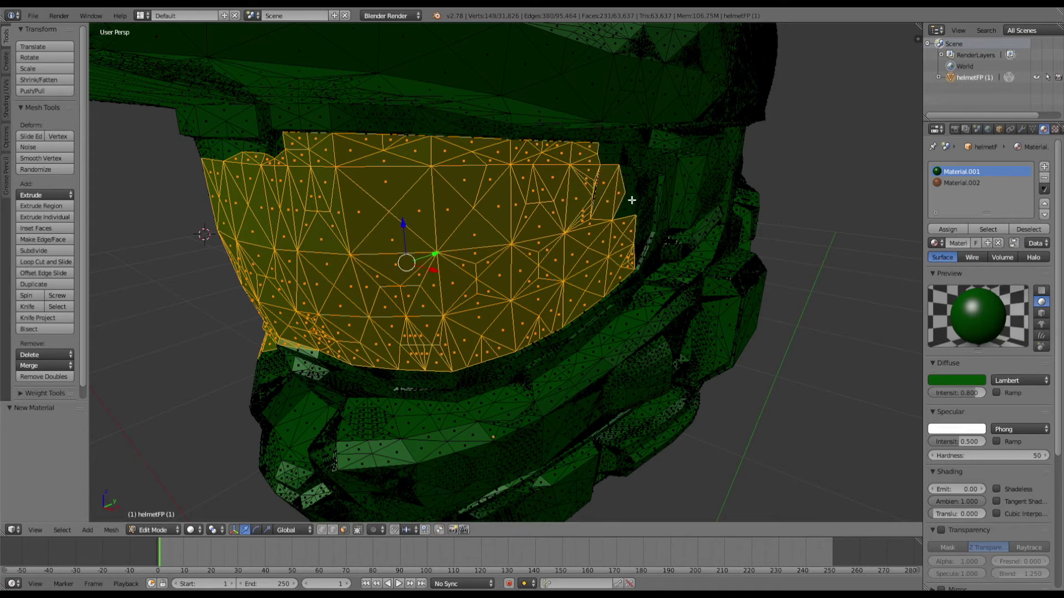
- Assign Material.002 to the selected visor faces and the missed ones at the side edge, and check the result in Object Mode
left_click(962, 182)
left_click(947, 229)
right_click(637, 226)
middle_click_drag(654, 218, 604, 206)
key("l")
- Return to Edit Mode and assign Material.002 to the missed faces along the visor's near side edge
key("l")
left_click(961, 182)
left_click(947, 229)
left_click(153, 530)
left_click(159, 517)
middle_click_drag(377, 222, 431, 188)
scroll(431, 188, "down", 3)
scroll(431, 188, "up", 3)
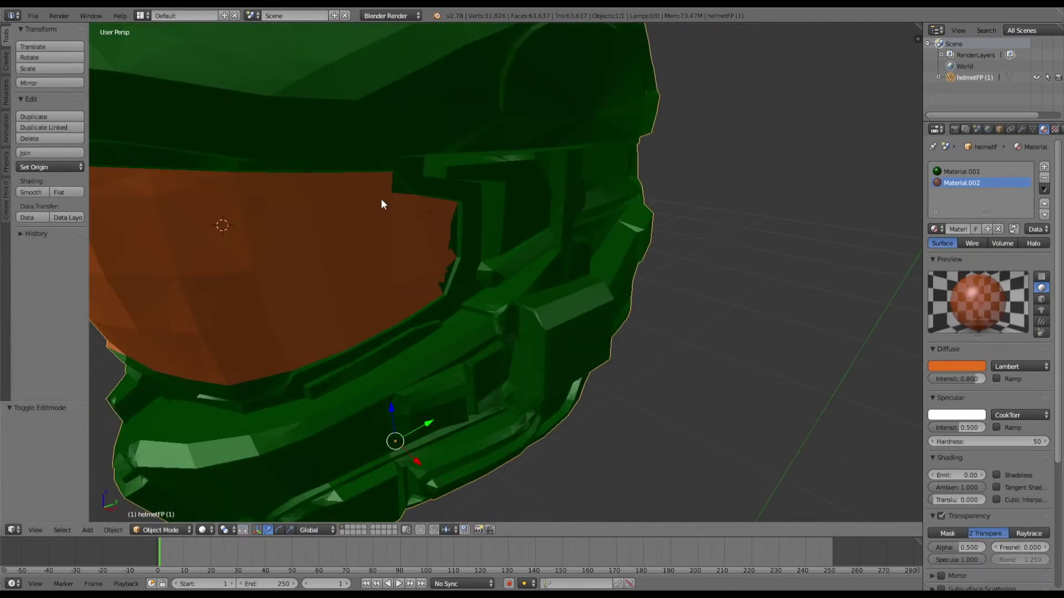
key("Tab")
key("l")
left_click(947, 229)
key("l")
key("l")
left_click(947, 229)
key("l")
left_click(439, 265)
- Assign Material.002 to the green faces on the visor's far side and the narrow strip beneath its front
key("l")
left_click(947, 229)
middle_click_drag(322, 319, 577, 271)
right_click(625, 272)
right_click(591, 267, "shift")
right_click(609, 273, "shift")
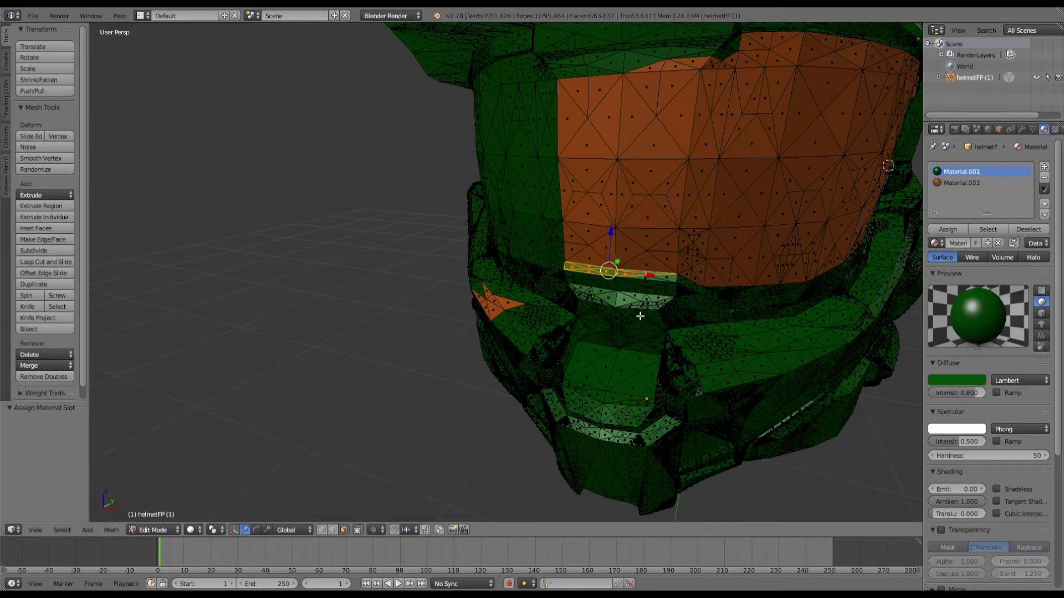
right_click(531, 212)
key("l")
left_click(961, 182)
left_click(947, 229)
- Reassign the green Material.001 to the stray orange faces on the helmet body around the visor's lower edge
key("l")
key("l")
left_click(947, 229)
middle_click_drag(577, 250, 715, 332)
right_click(727, 348)
left_click(730, 345)
left_click(962, 172)
left_click(947, 228)
right_click(774, 360)
key("l")
right_click(742, 363)
key("l")
left_click(947, 229)
right_click(762, 297)
middle_click_drag(727, 312, 699, 281)
right_click(684, 267)
- Assign Material.002 to the unfilled faces at the far end of the visor
key("l")
left_click(961, 171)
left_click(947, 229)
middle_click_drag(887, 230, 805, 221)
key("b")
right_click(532, 190)
right_click(537, 183)
- Box-select more uncoloured faces at the visor's side and assign Material.002 to them
key("l")
key("l")
key("l")
left_click(961, 183)
left_click(947, 229)
middle_click_drag(554, 166, 759, 228)
scroll(759, 228, "up", 2)
right_click(738, 208)
- Select the small linked faces still missing at the visor's border and assign Material.002 to them
key("l")
left_click(961, 182)
key("b")
left_click_drag(729, 243, 463, 191)
left_click(947, 229)
- Box-select another group of visor faces from a different angle and assign the material to them
right_click(742, 202)
middle_click_drag(658, 343, 831, 278)
scroll(832, 278, "down", 3)
key("b")
left_click_drag(877, 259, 624, 332)
left_click(944, 229)
right_click(707, 352)
key("l")
key("l")
key("l")
left_click(961, 183)
left_click(947, 229)
- Check the visor in Object Mode, and back in Edit Mode box-select its lower front faces and assign the material
key("Tab")
scroll(517, 364, "down", 4)
middle_click_drag(708, 238, 864, 365)
scroll(822, 323, "up", 8)
key("Tab")
key("b")
left_click_drag(334, 271, 513, 328)
left_click(947, 229)
- Select the tiny leftover faces in the notch at the visor's lower edge and assign the visor material to them
right_click(389, 336)
right_click(451, 339, "ctrl")
right_click(489, 335, "ctrl")
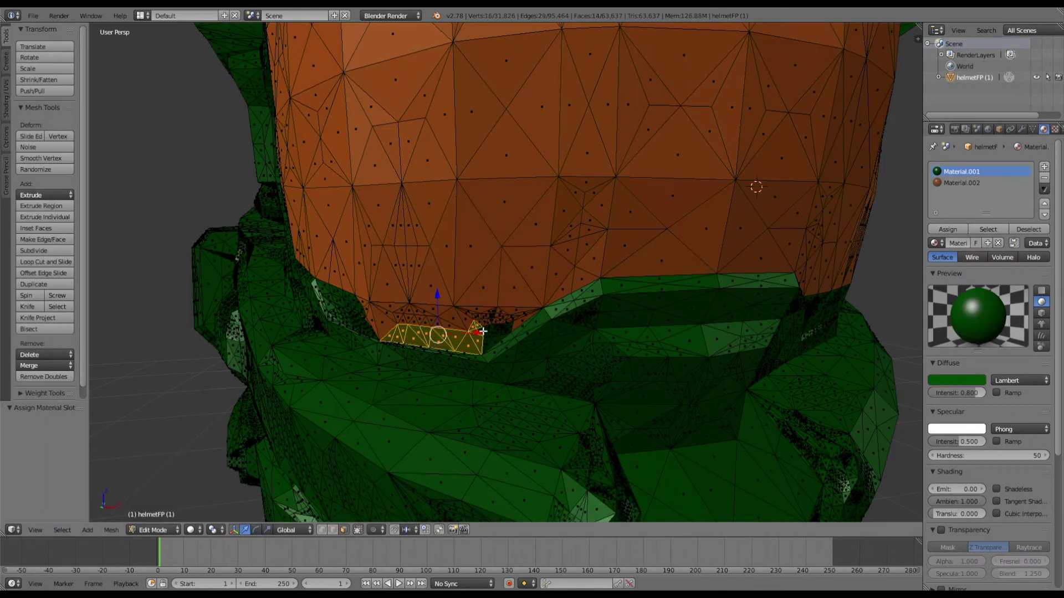
right_click(500, 329, "ctrl")
right_click(507, 328, "shift")
left_click(947, 229)
right_click(507, 326)
right_click(509, 331, "shift")
right_click(498, 294, "ctrl")
left_click(945, 229)
- Box-select the faces along the visor's lower front notch from the side and assign Material.002 to them
middle_click_drag(443, 327, 597, 340)
scroll(597, 339, "down", 4)
key("b")
key("b")
left_click_drag(570, 302, 631, 377)
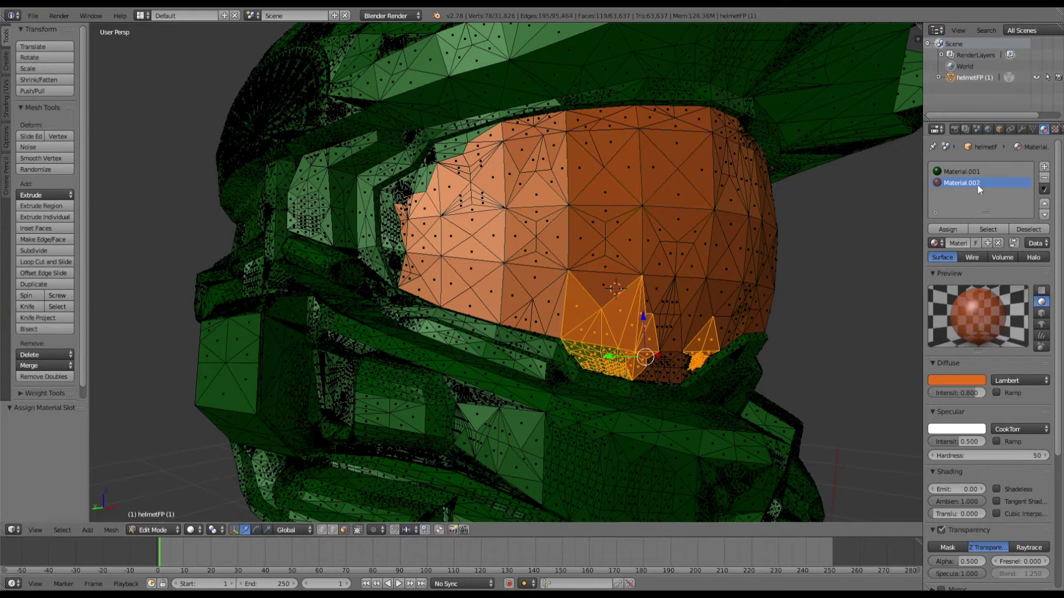
middle_click_drag(615, 354, 717, 370)
- Box-select several clusters of faces along the visor's edge and repeat the material assignment on them
scroll(717, 371, "up", 4)
key("b")
left_click_drag(529, 345, 390, 249)
key("b")
left_click_drag(486, 271, 387, 233)
key("b")
left_click_drag(537, 236, 505, 213)
- Box-select one more cluster of faces at the visor's border and check the colouring in Object Mode from several sides
key("b")
left_click_drag(452, 397, 389, 300)
key("shift+r")
right_click(391, 301)
key("b")
left_click_drag(499, 471, 411, 376)
- Return to Edit Mode, box-select the band of faces at the visor's side and assign Material.001 to it
key("b")
key("Escape")
scroll(698, 324, "down", 5)
key("Tab")
middle_click_drag(792, 338, 610, 344)
middle_click_drag(499, 278, 449, 281, "shift")
scroll(448, 280, "up", 5)
left_click(161, 529)
left_click(160, 494)
- Make Material.002 active and box-select the small leftover faces at the visor's side edge for the visor colour
key("b")
left_click_drag(402, 247, 478, 465)
left_click(962, 171)
left_click(947, 229)
left_click(961, 182)
middle_click_drag(499, 377, 463, 366)
right_click(416, 457)
- Box-select the green faces in the notch below the visor from the opposite side and assign Material.002 to them
key("b")
left_click_drag(380, 468, 418, 498)
scroll(301, 446, "down", 2)
middle_click_drag(302, 447, 451, 350)
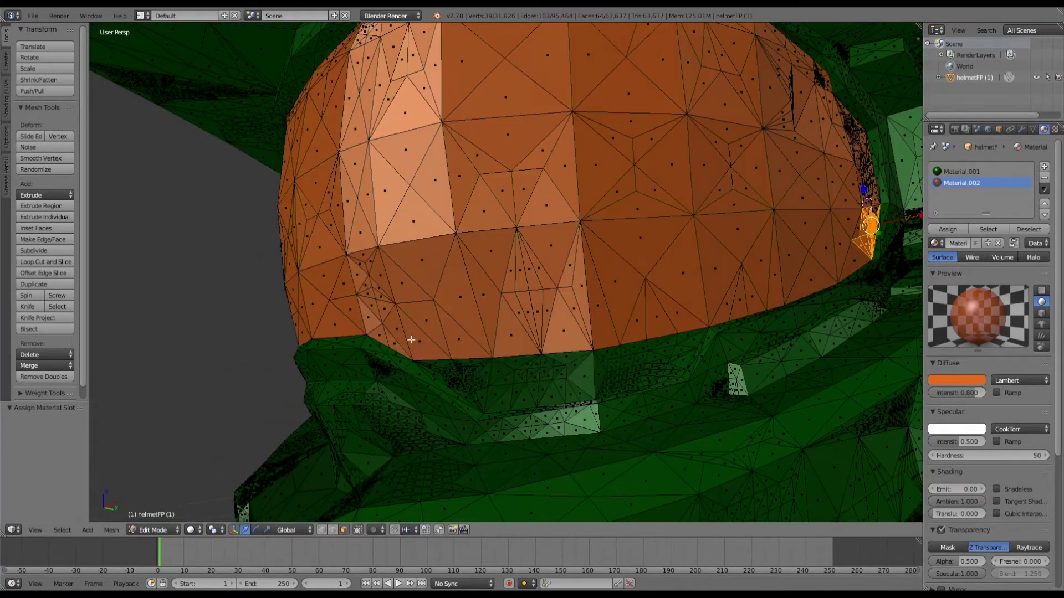
key("b")
left_click_drag(470, 339, 619, 393)
key("b")
left_click_drag(592, 330, 683, 382)
key("b")
left_click_drag(467, 352, 443, 370)
right_click(453, 378, "shift")
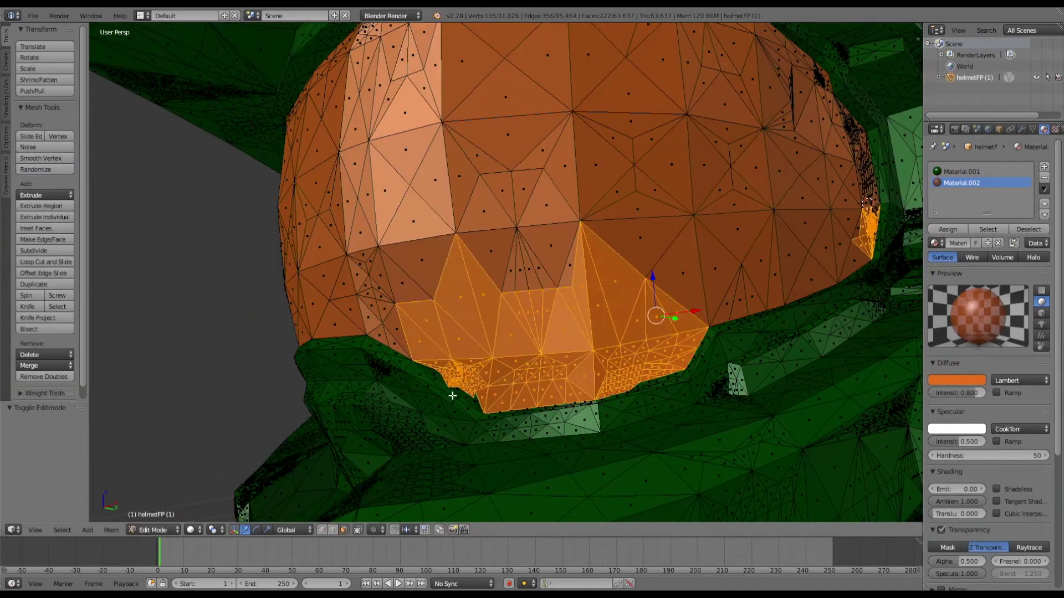
- Check the notch in Object Mode, and in Edit Mode select its tiny remaining corner faces and assign the visor material
right_click(451, 388)
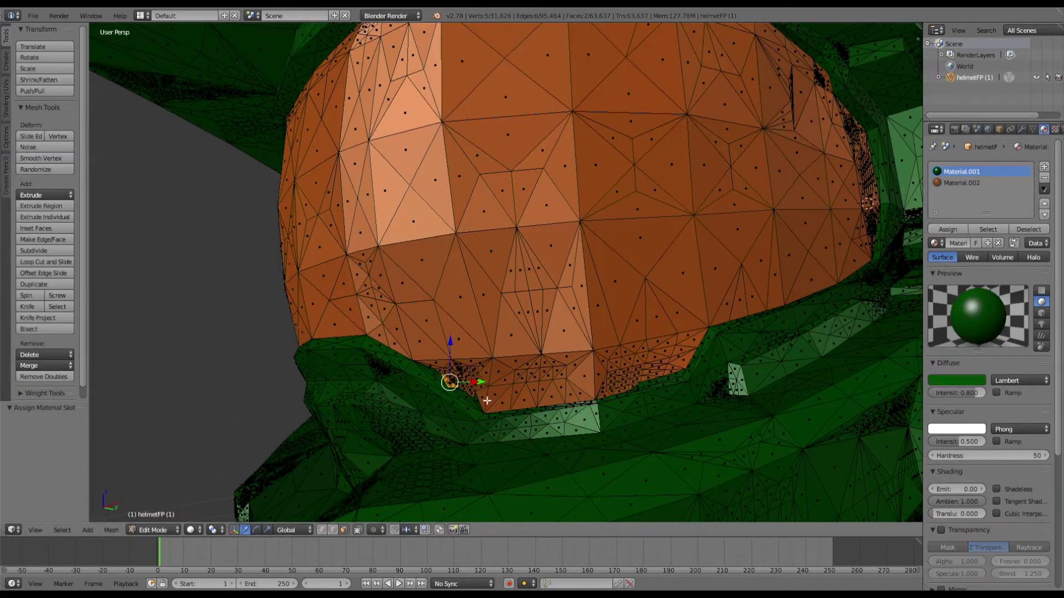
key("Tab")
scroll(504, 346, "up", 4)
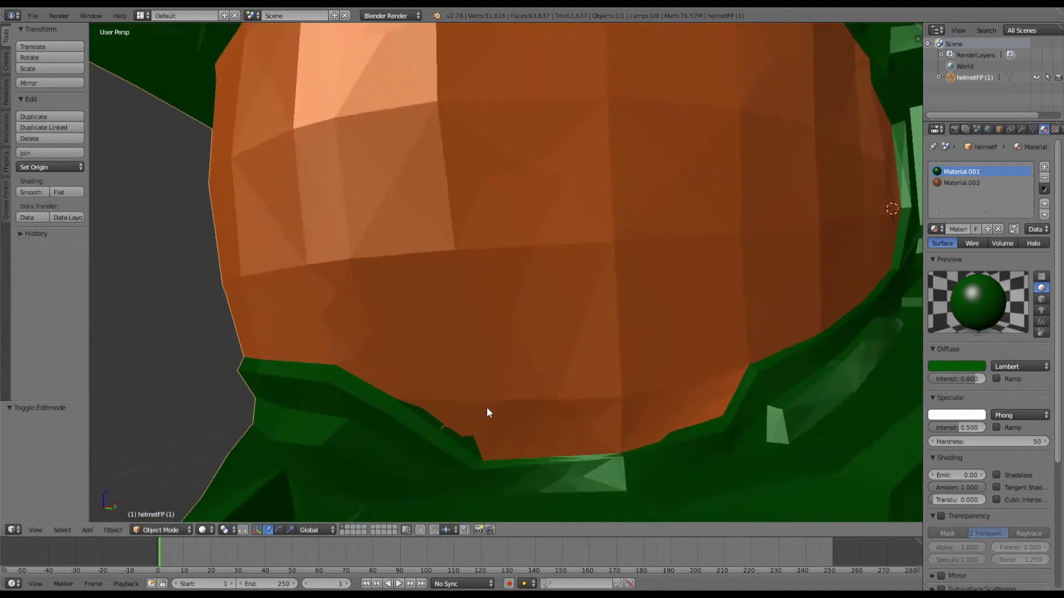
key("Tab")
middle_click_drag(517, 319, 518, 310, "shift")
right_click(518, 330)
right_click(499, 319, "shift")
right_click(465, 302, "shift")
right_click(449, 241, "shift")
left_click(947, 228)
- Select the green patch at the visor's side, grow the selection, assign Material.002 and return to Object Mode
right_click(625, 254)
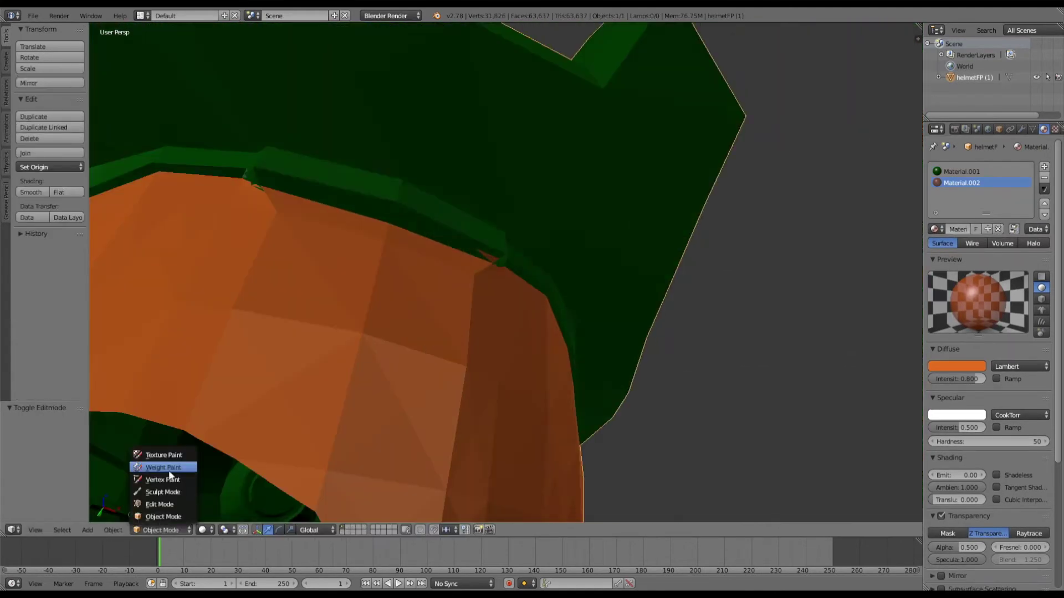
left_click(168, 470)
right_click(260, 194, "shift")
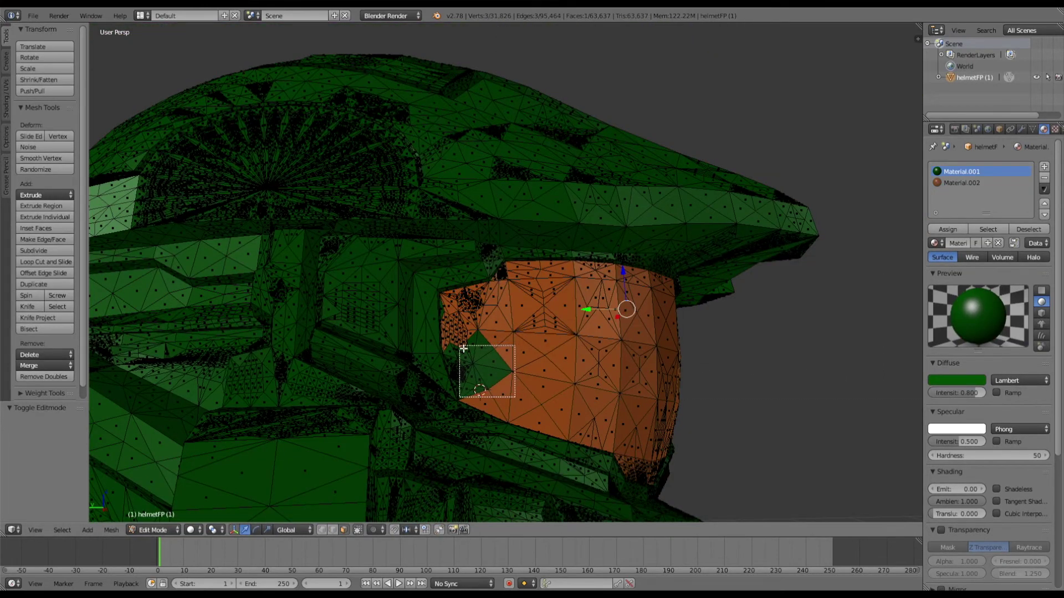
key("ctrl+KP_Add")
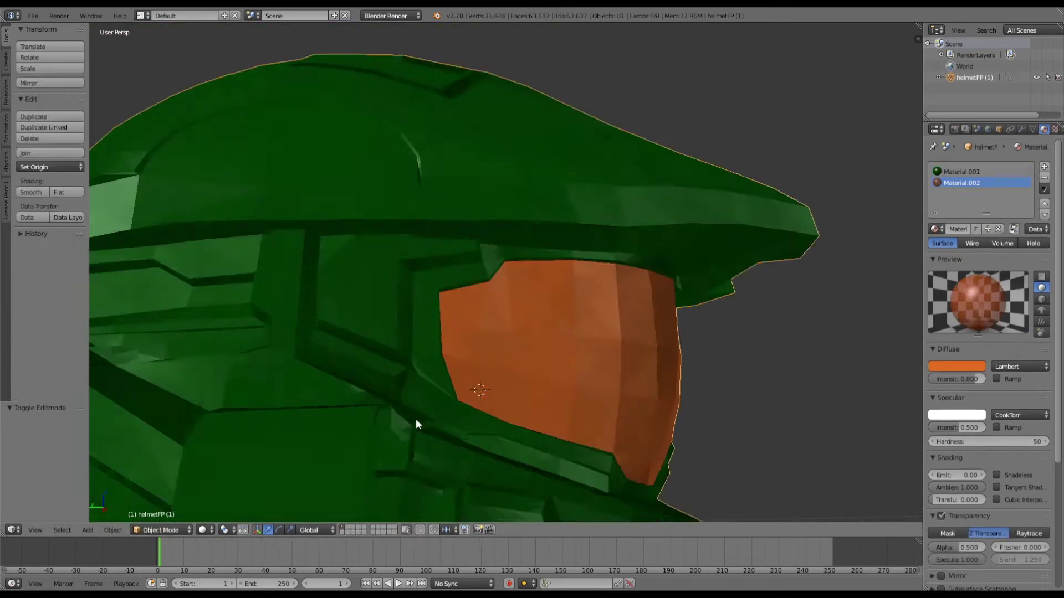
scroll(304, 311, "down", 5)
middle_click_drag(304, 310, 419, 342)
scroll(484, 340, "down", 4)
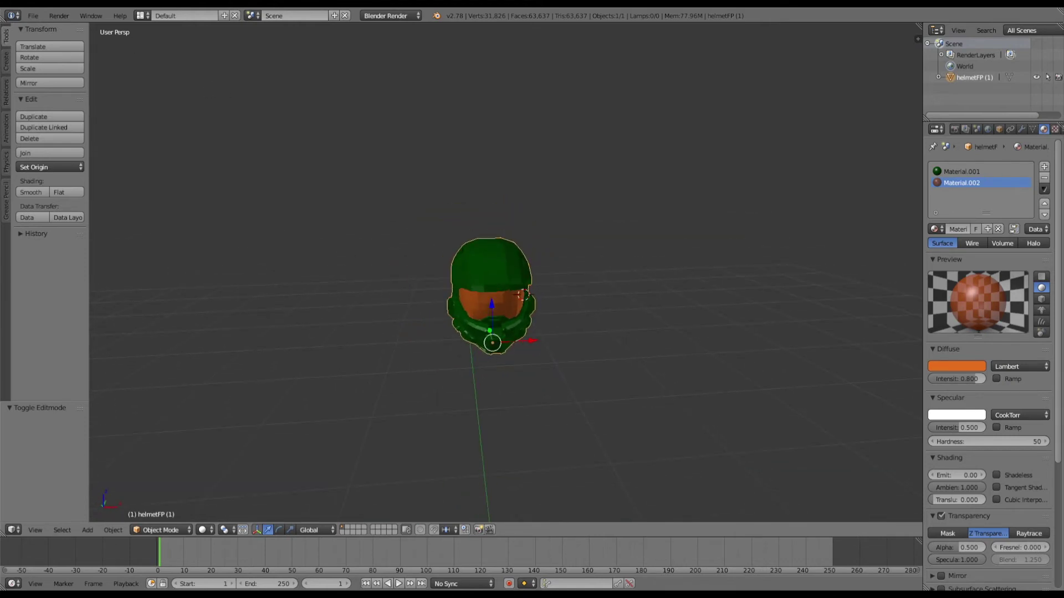
- Set up an FBX export that includes only mesh objects and has Tangent Space enabled
left_click(31, 15)
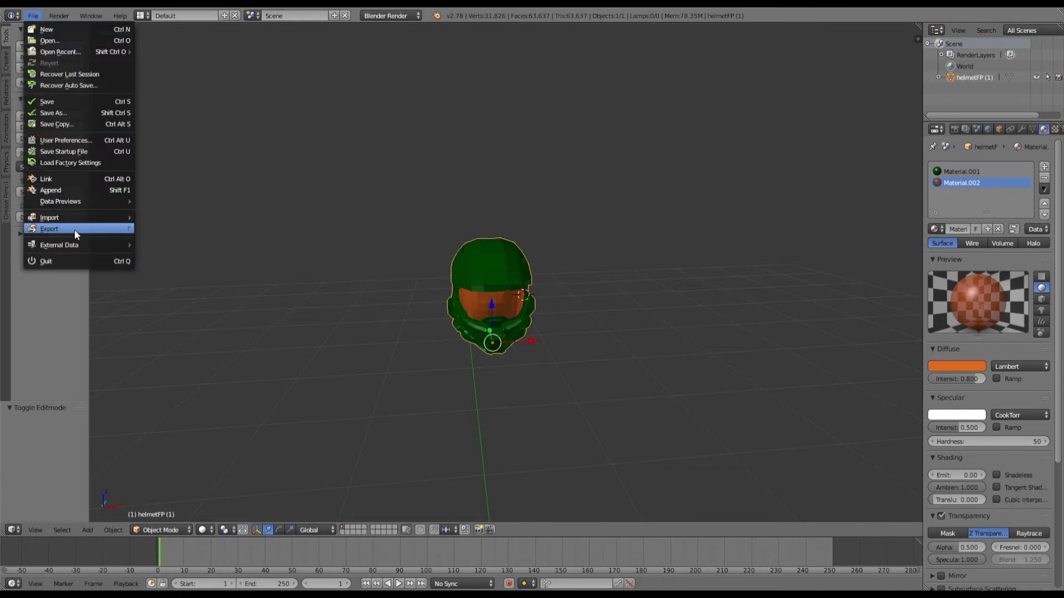
mouse_move(74, 229)
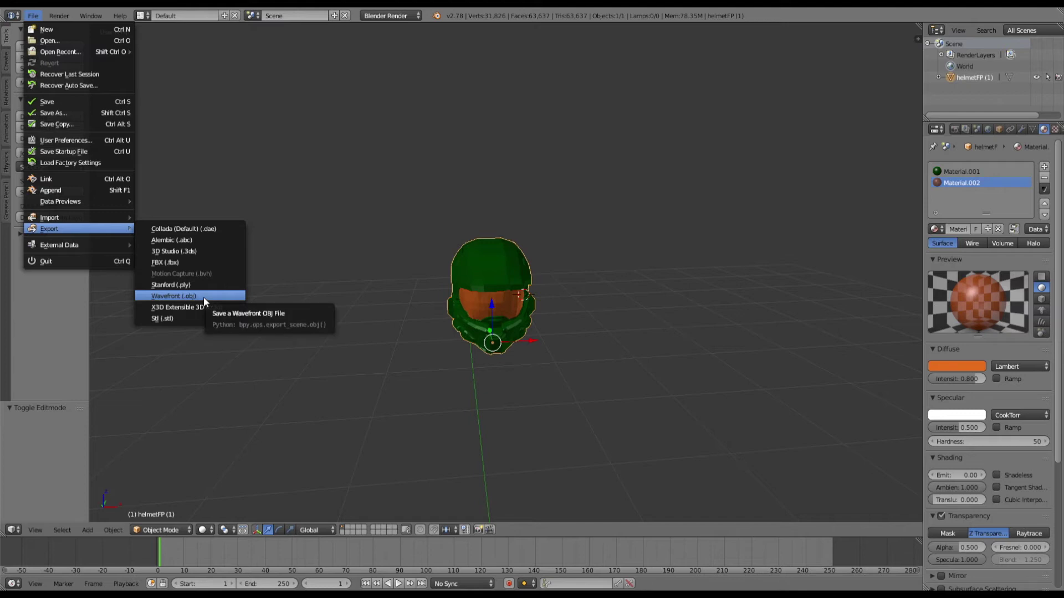
left_click(164, 262)
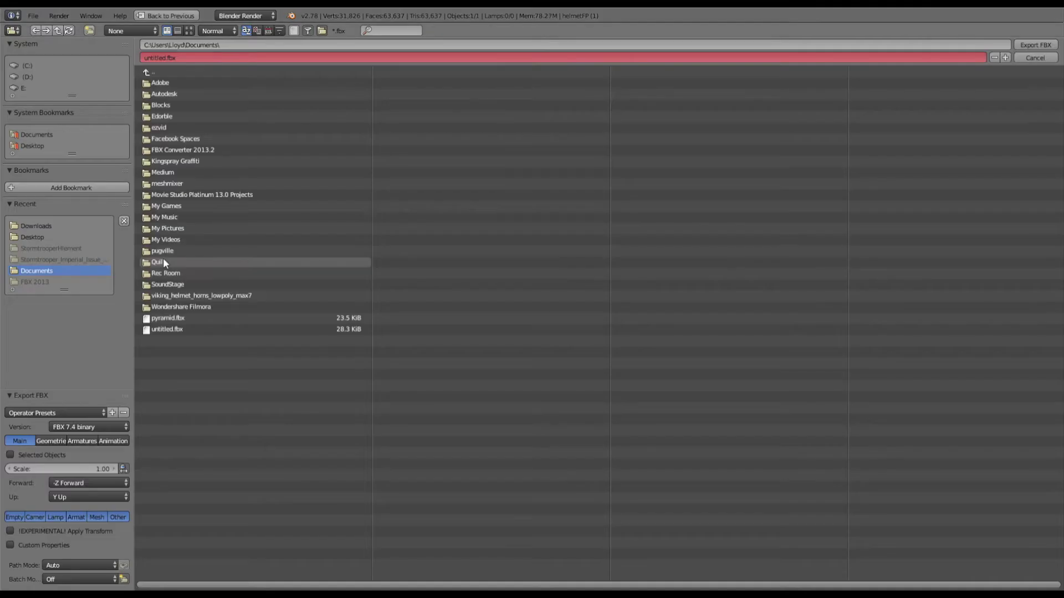
left_click(96, 517)
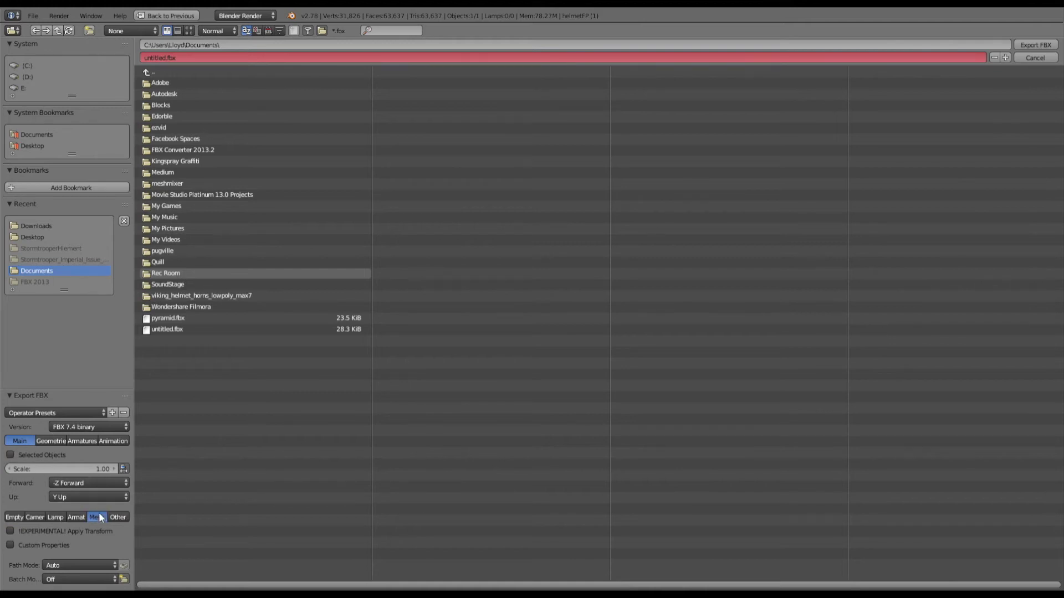
left_click(52, 445)
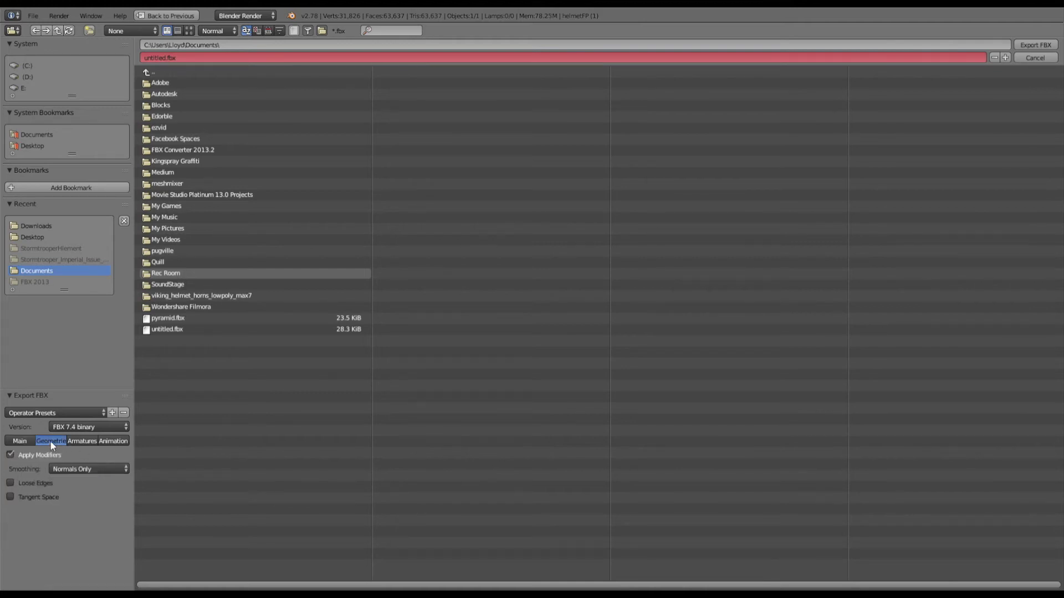
left_click(10, 497)
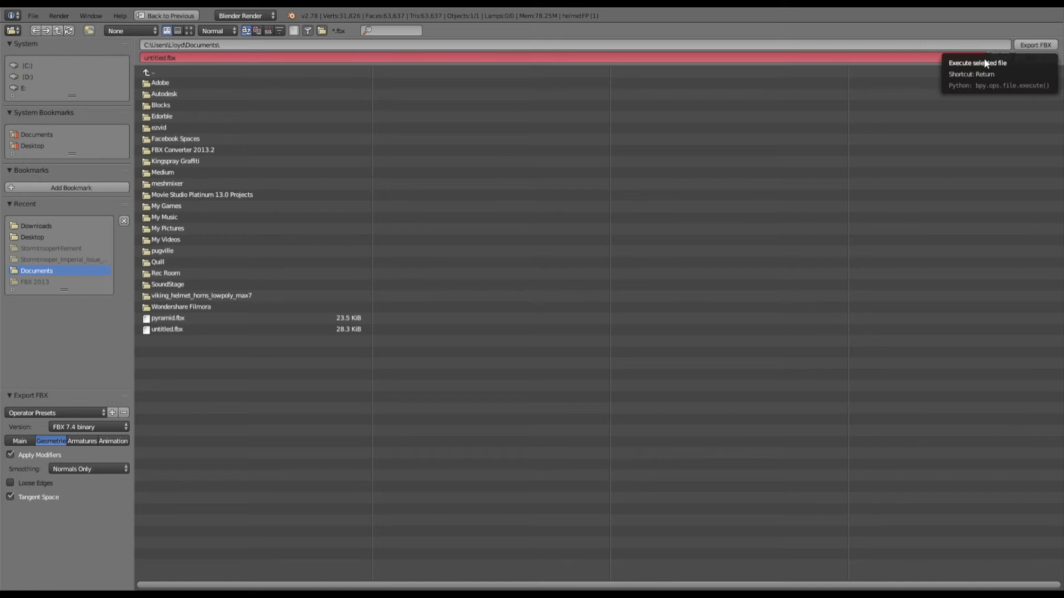
- Export the helmet to the Desktop, overwriting helmet.fbx
left_click(33, 146)
left_click(197, 127)
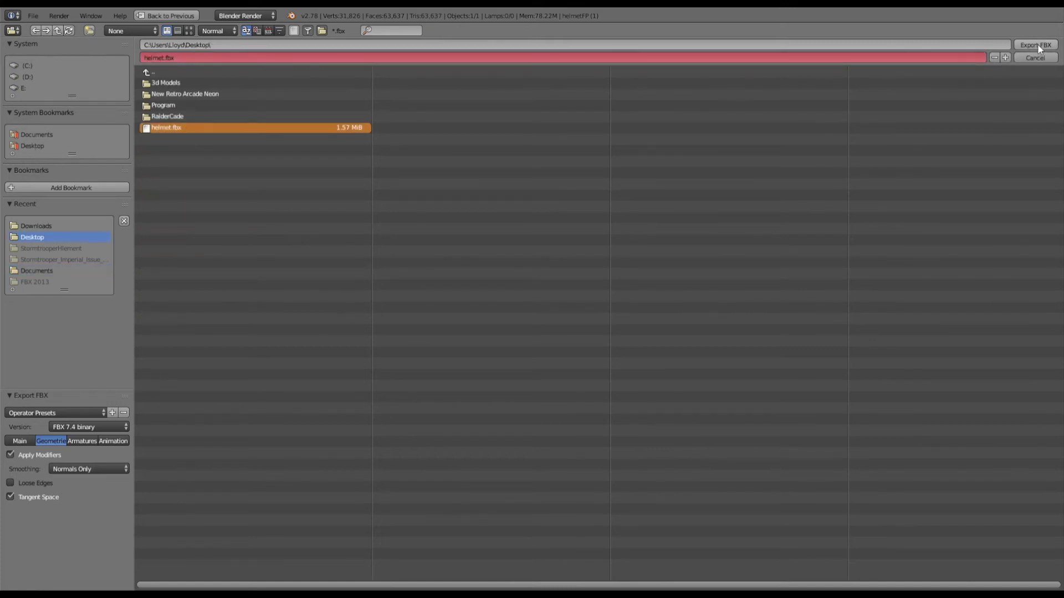
key("Return")
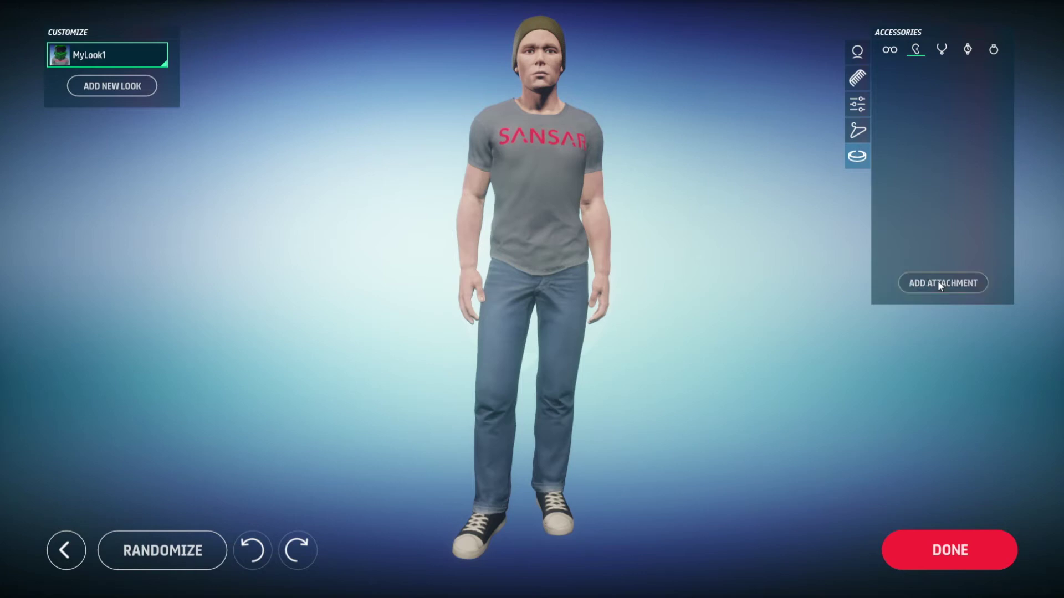
- Switch to Sansar's avatar editor and upload helmet.fbx from the Desktop as an attachment named helmet
left_click(940, 284)
left_click(645, 253)
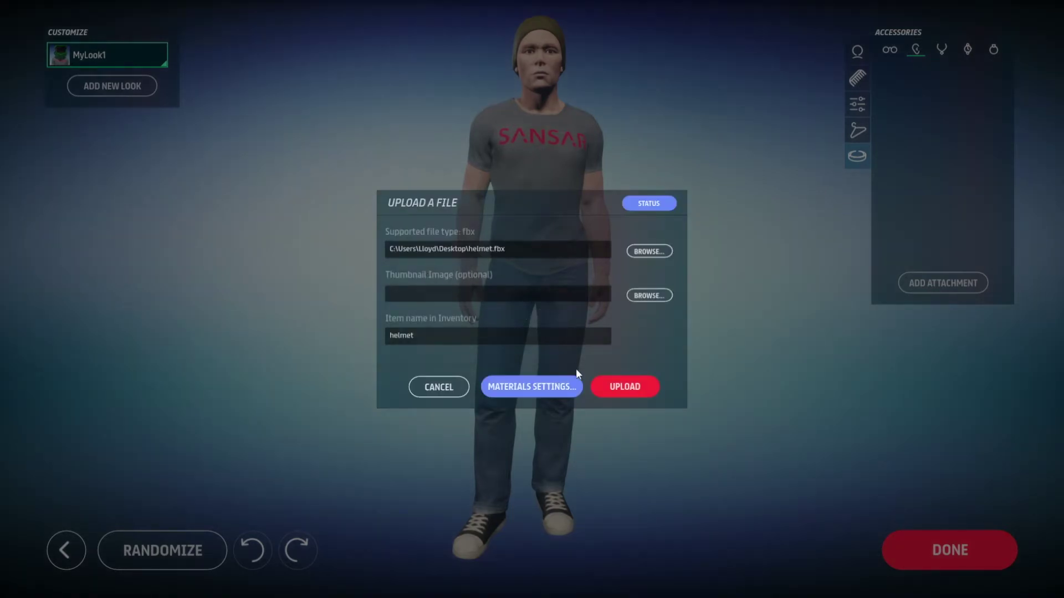
left_click(610, 387)
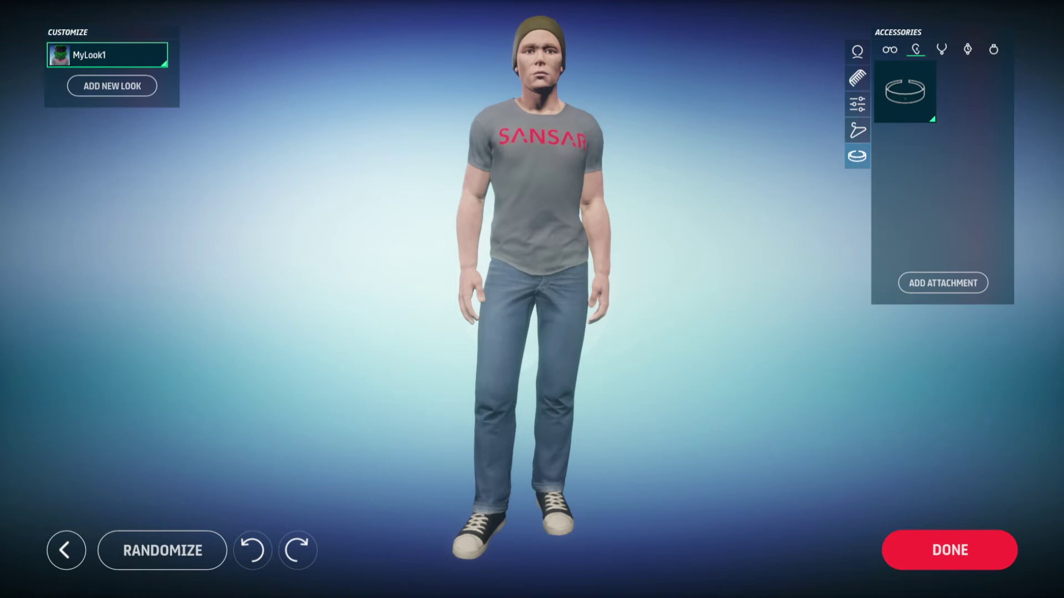
- Put the uploaded accessory on the avatar and rotate the avatar to inspect the helmet's placement
left_click(899, 95)
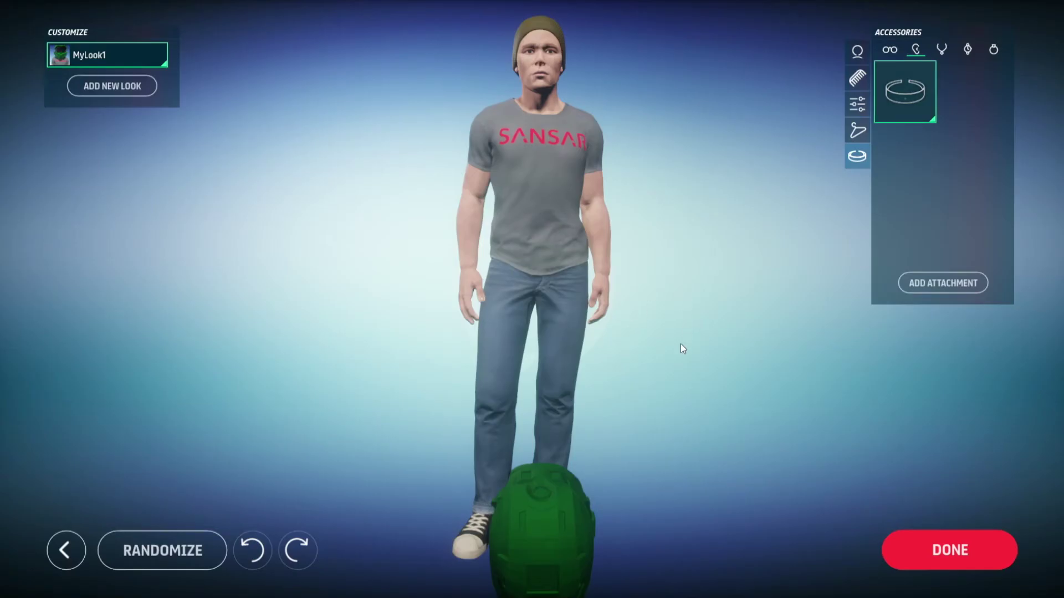
left_click_drag(687, 327, 473, 534)
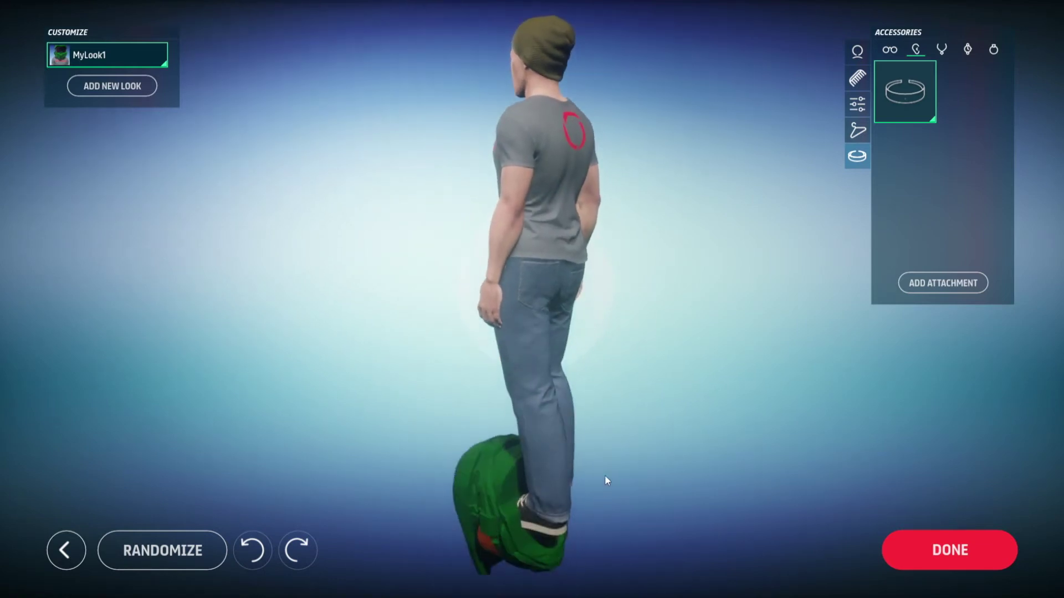
left_click_drag(607, 473, 724, 387)
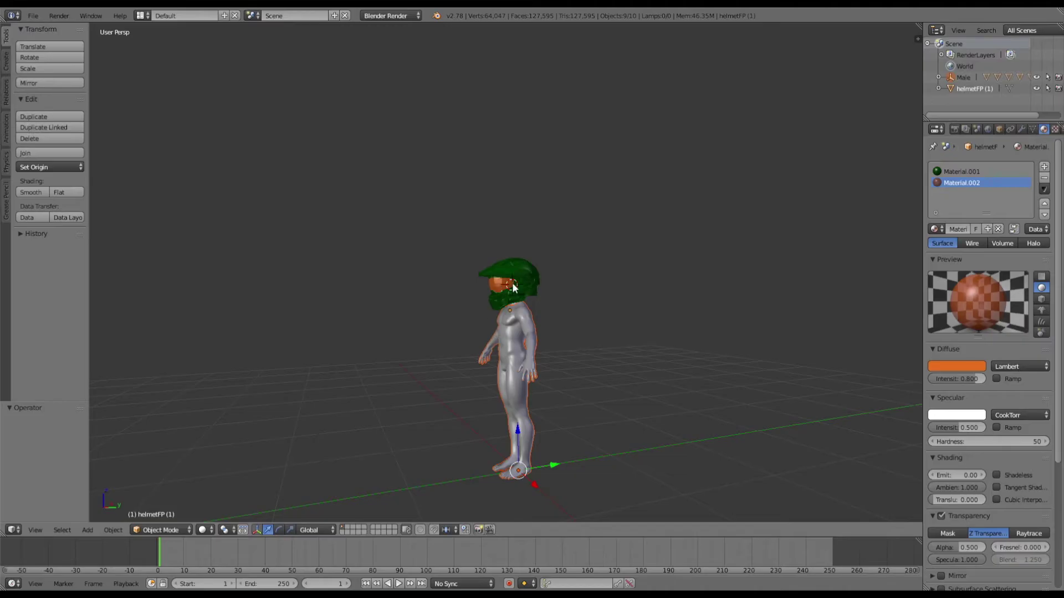
- Switch to Blender's scene with the mannequin and compare the origin points of the helmet and the body
right_click(521, 282)
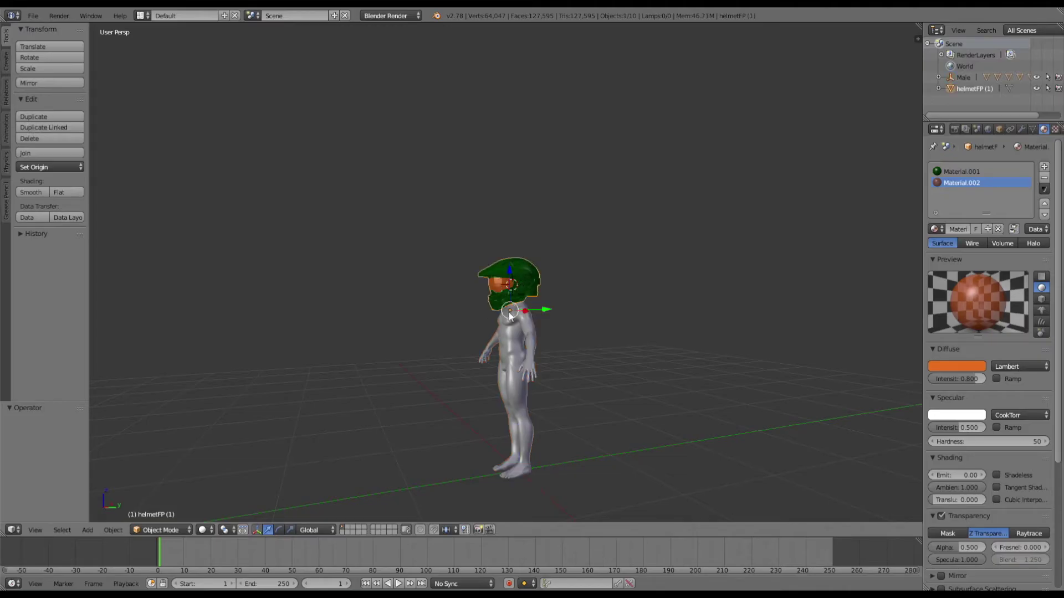
middle_click_drag(583, 281, 553, 294)
right_click(519, 382)
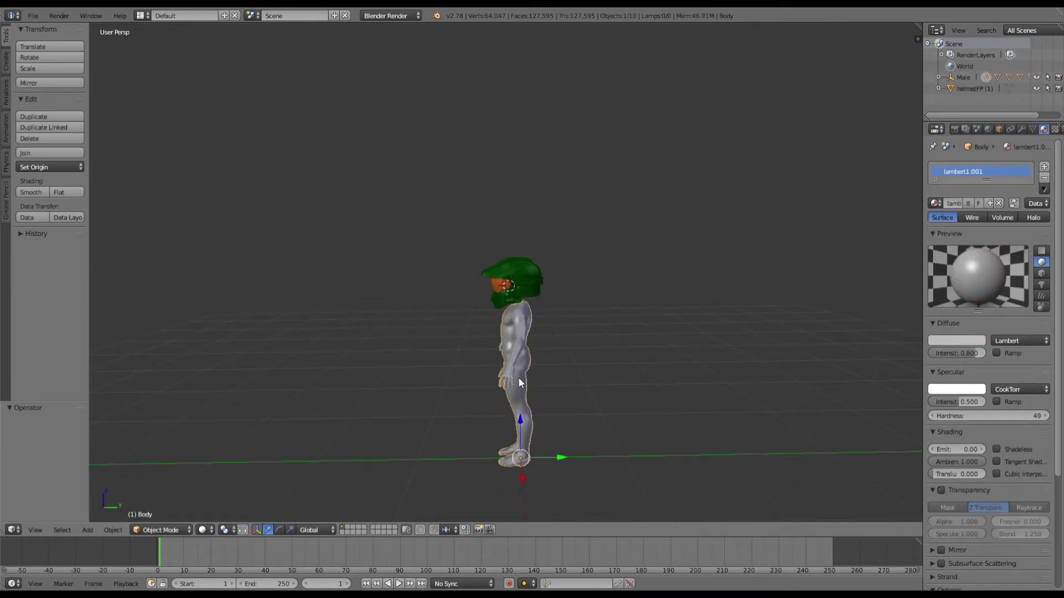
left_click(521, 461)
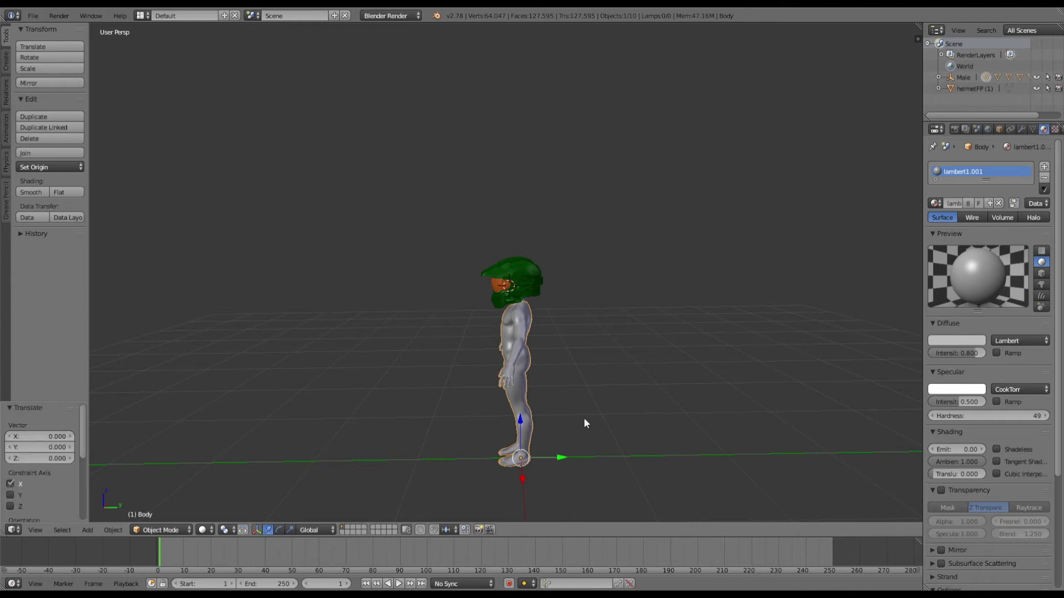
middle_click_drag(577, 443, 583, 422)
- Place the 3D cursor at the mannequin's feet, set the helmet's origin to it, and compare with the body's origin
left_click(635, 422)
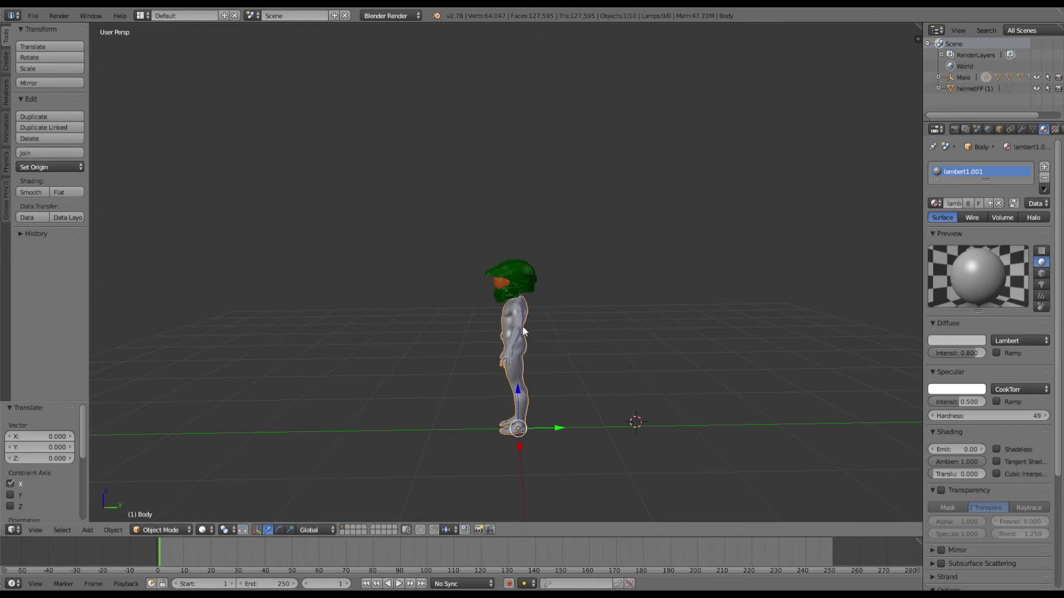
right_click(517, 276)
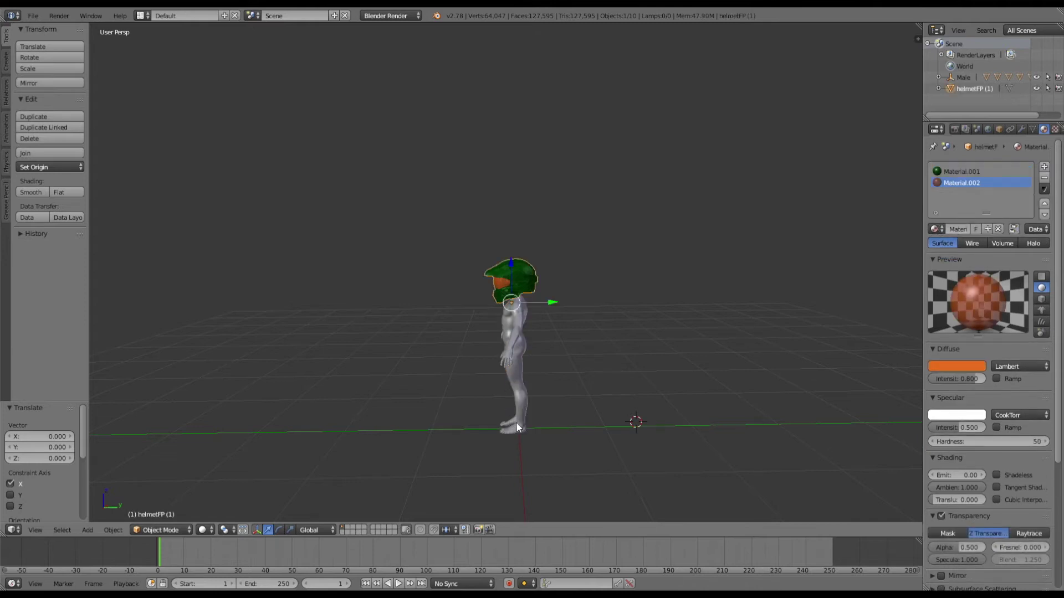
middle_click_drag(516, 433, 553, 425)
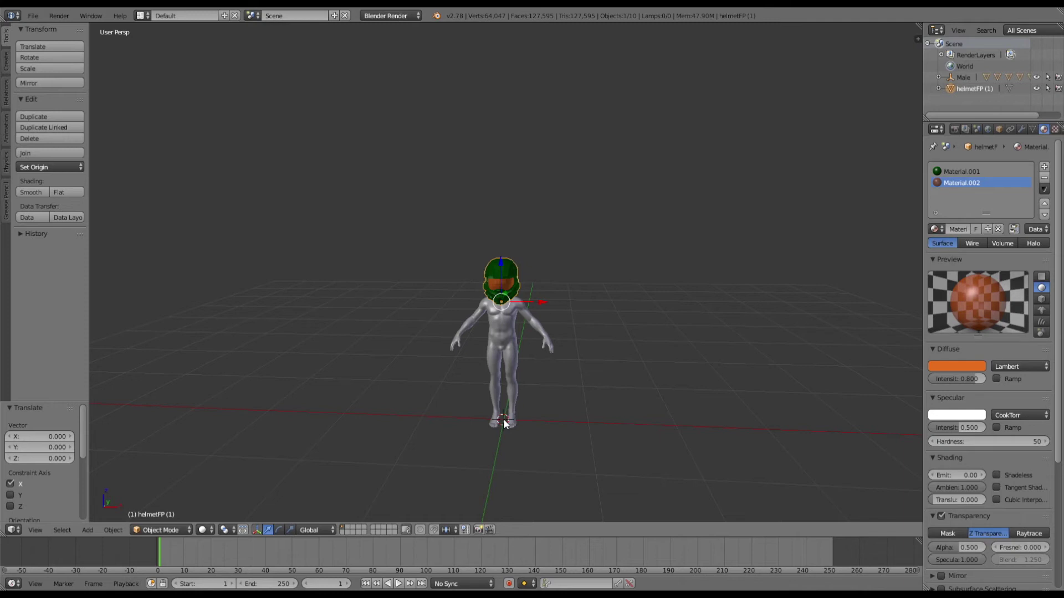
left_click(110, 530)
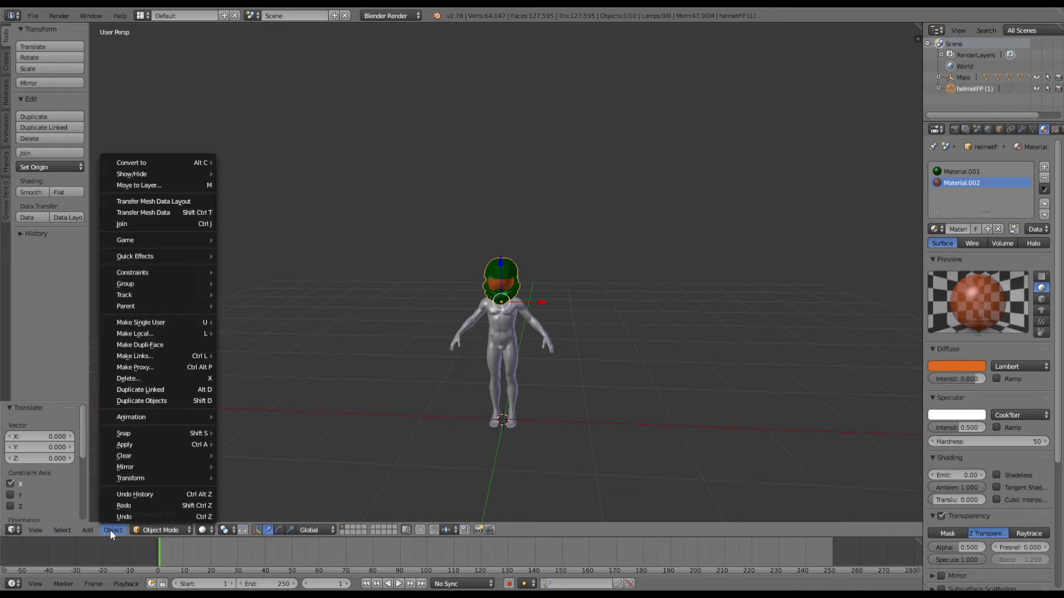
mouse_move(142, 479)
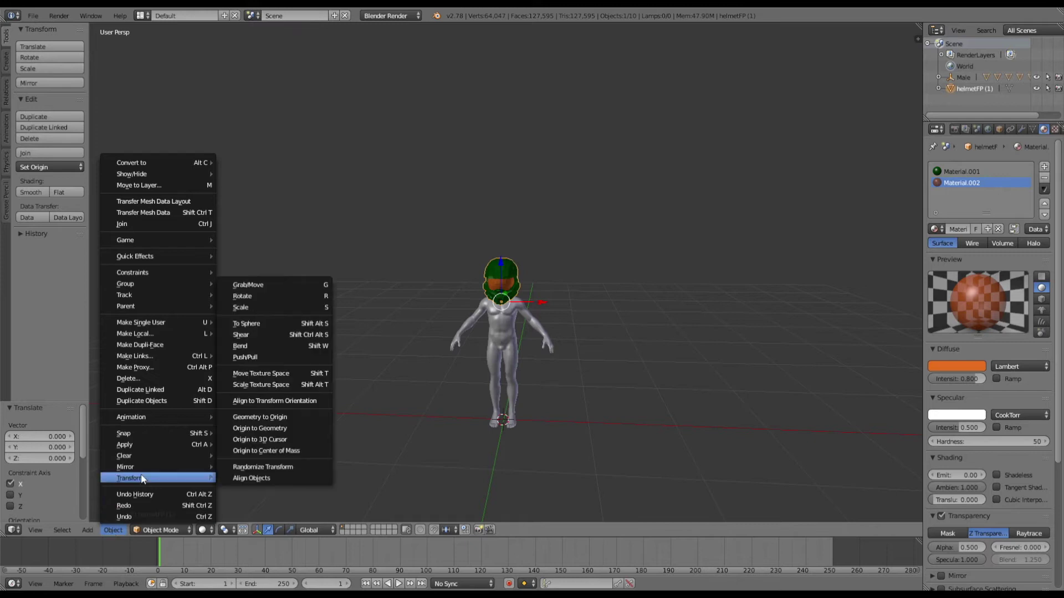
left_click(308, 440)
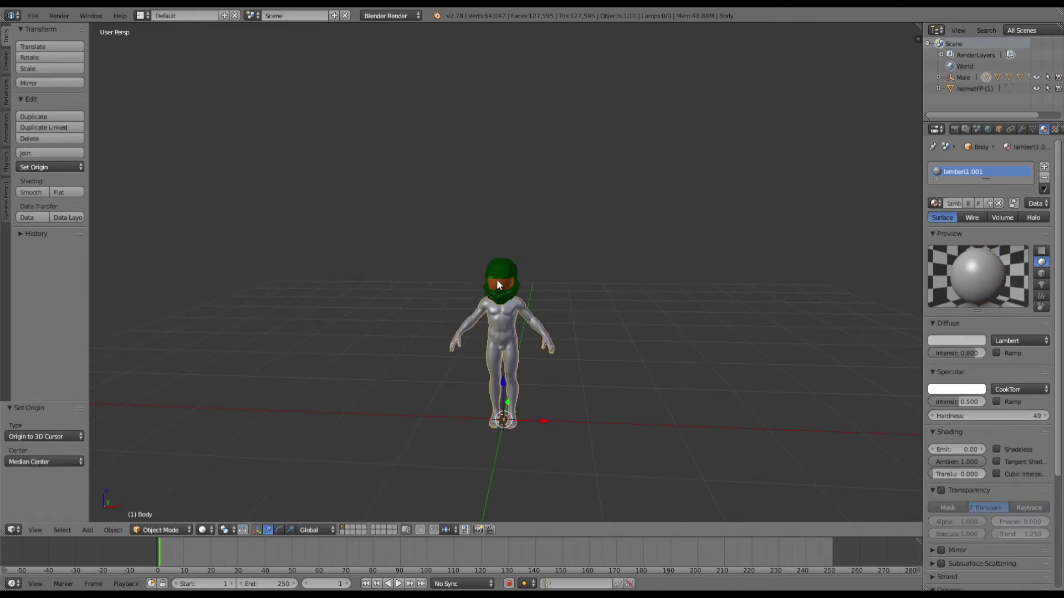
right_click(514, 312)
middle_click_drag(587, 370, 607, 451)
- Select the helmet, invert the selection to delete all mannequin objects, and reselect the helmet
right_click(519, 287)
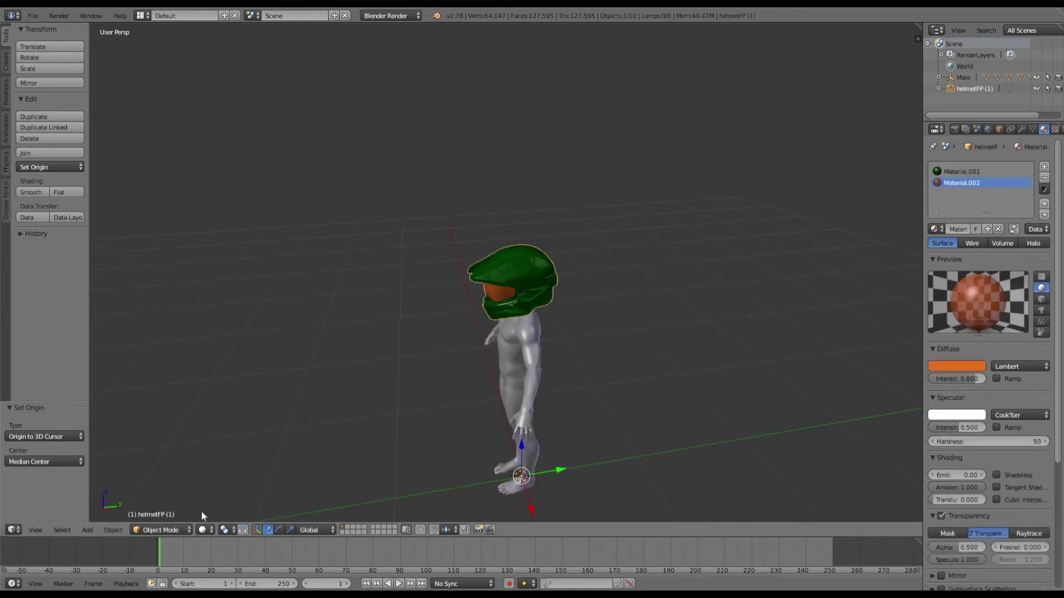
left_click(68, 530)
left_click(93, 479)
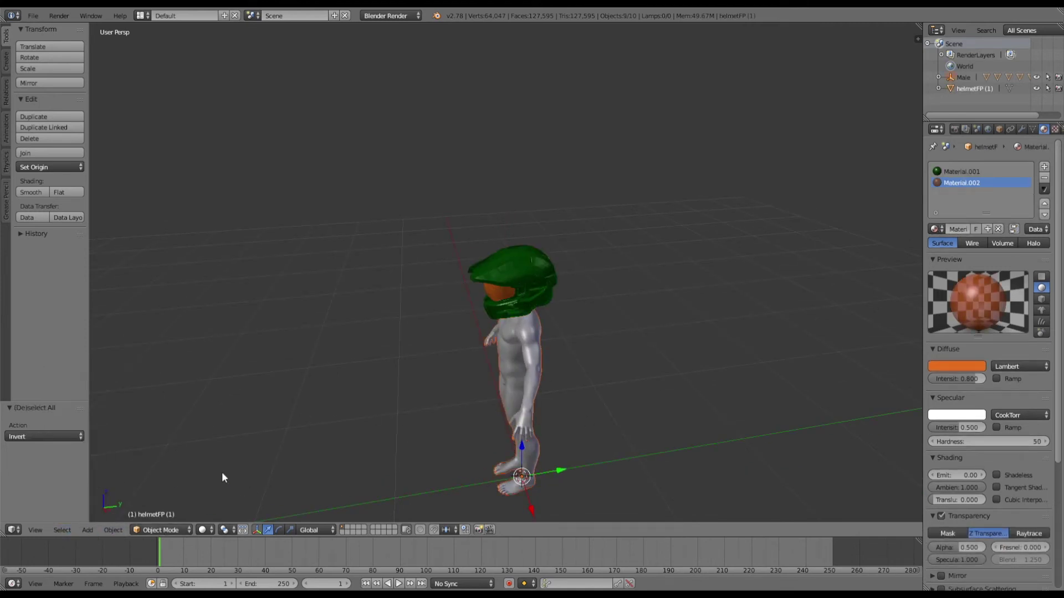
key("x")
left_click(512, 370)
middle_click_drag(583, 447, 484, 319)
right_click(518, 298)
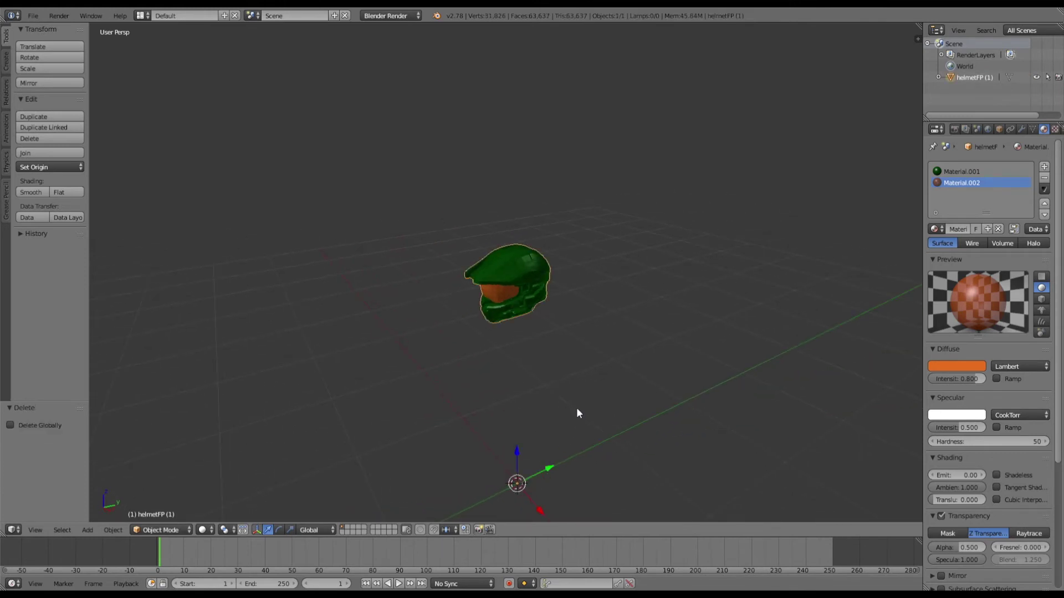
middle_click_drag(612, 406, 573, 411)
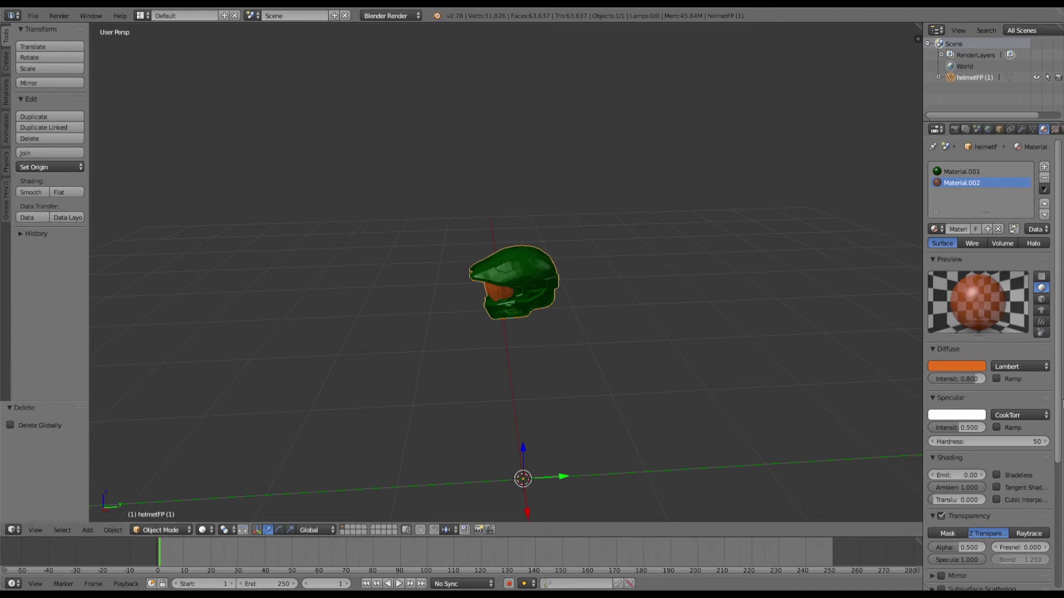
scroll(1032, 396, "down", 6)
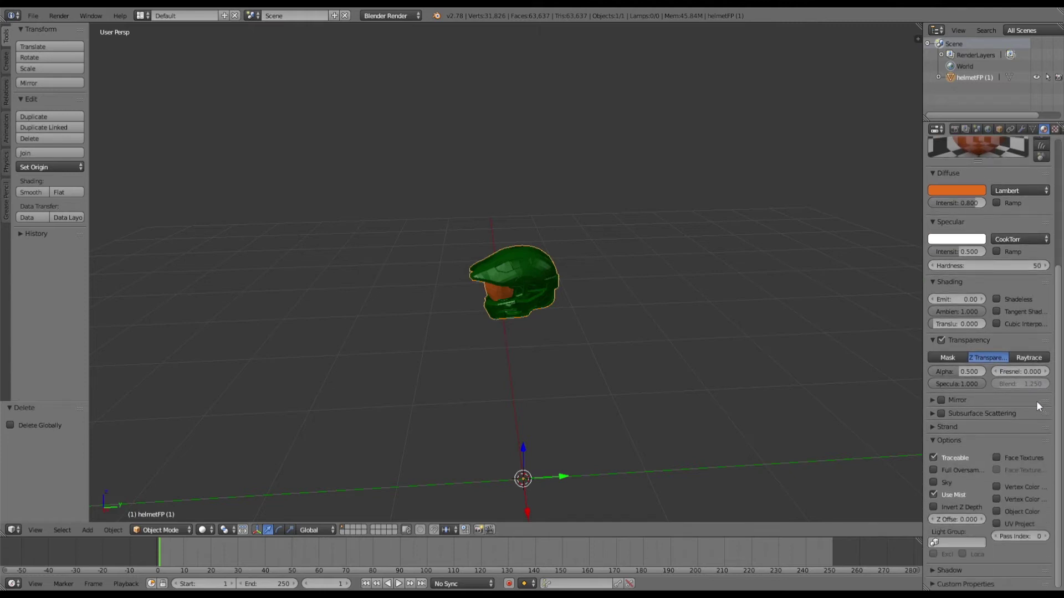
left_click(161, 530)
left_click(167, 505)
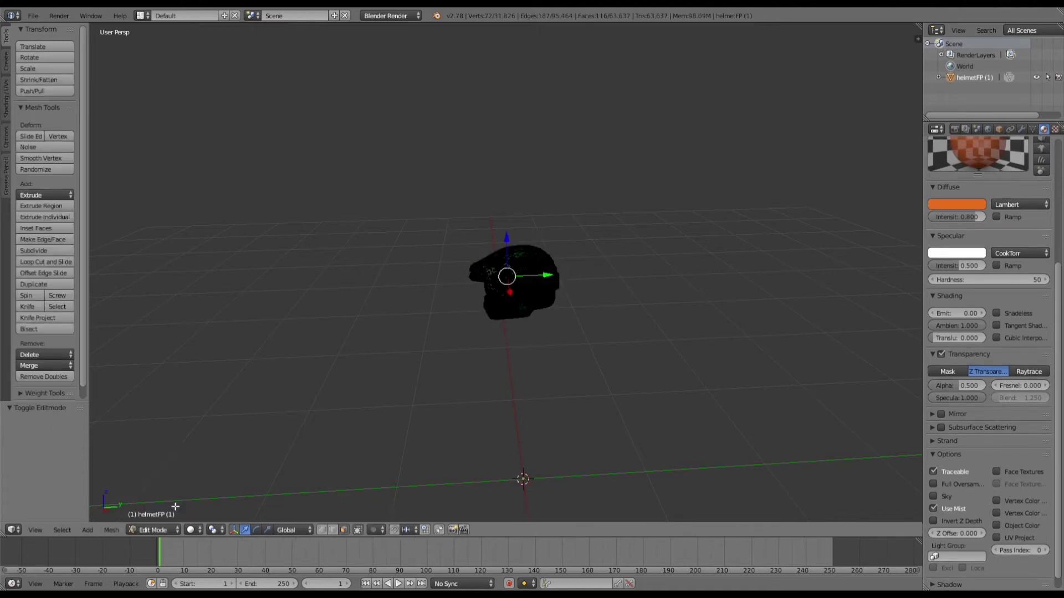
left_click(159, 530)
left_click(165, 506)
left_click(153, 531)
left_click(166, 516)
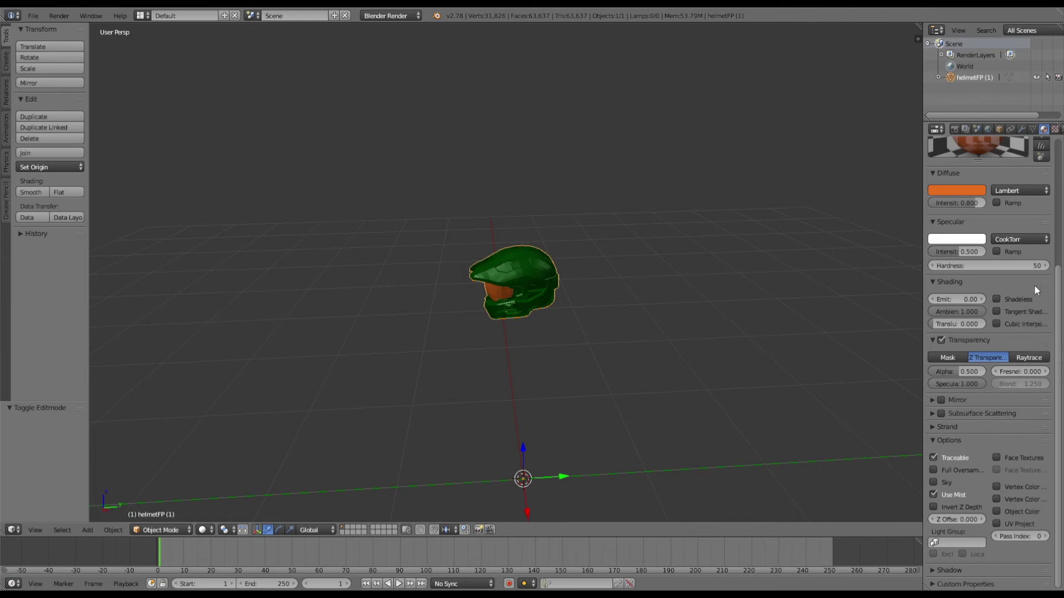
scroll(997, 401, "up", 2)
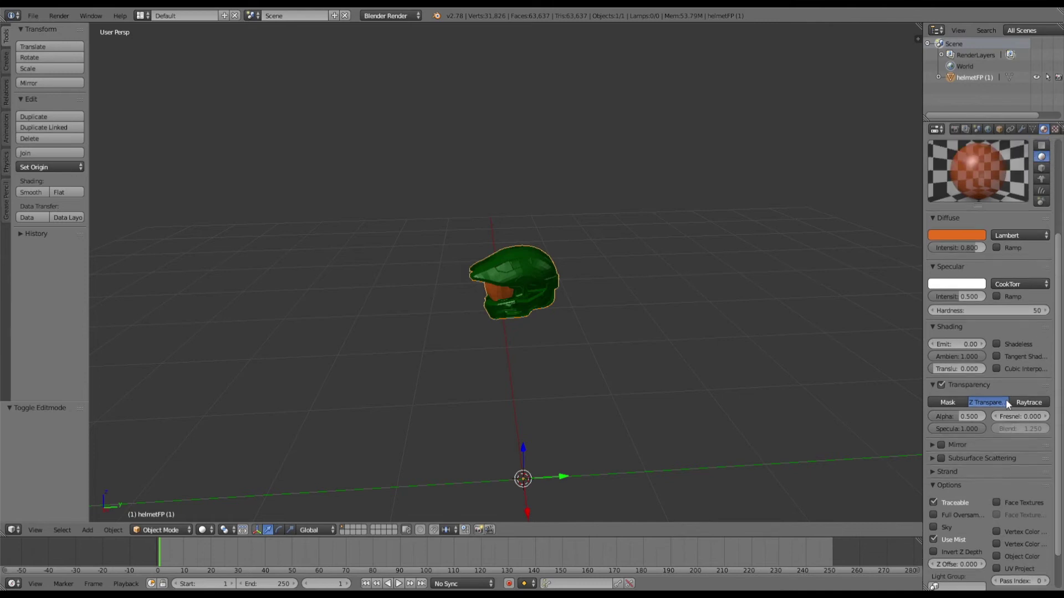
scroll(1005, 398, "up", 6)
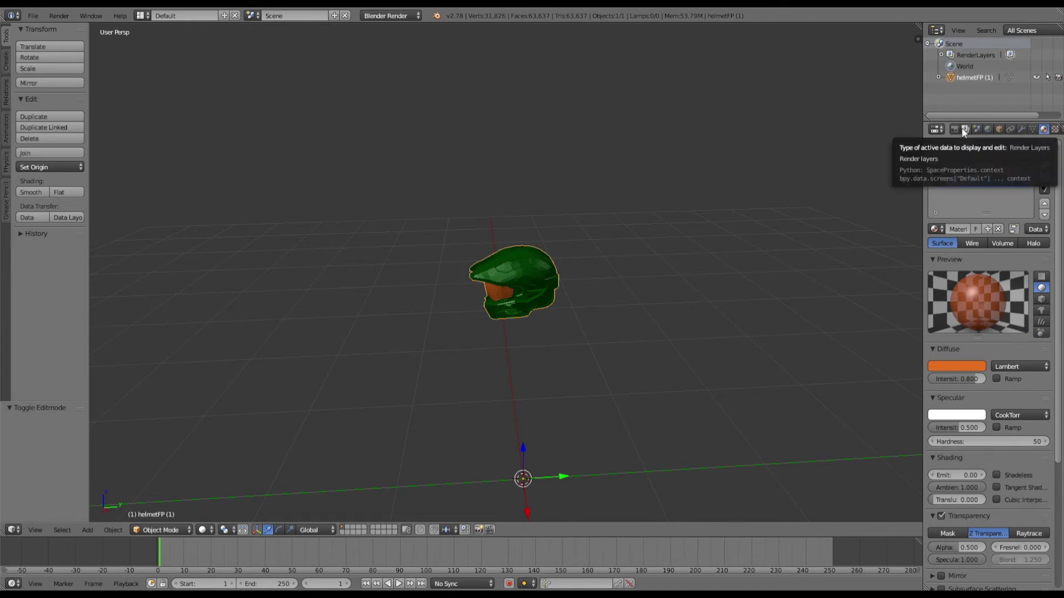
- Set the helmet's X rotation to -90° in its object properties and apply the rotation
left_click(998, 130)
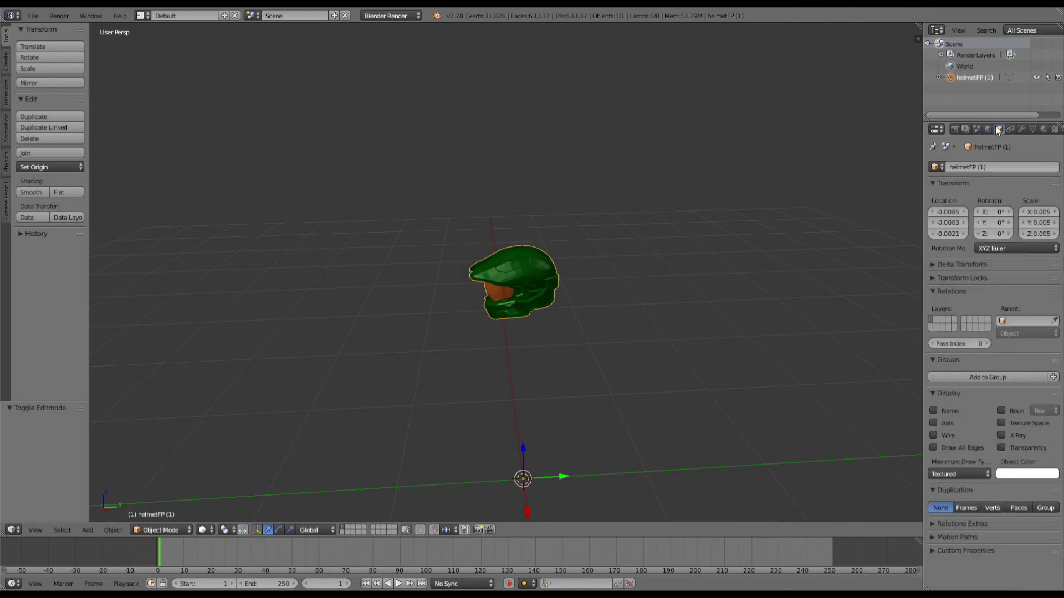
left_click(998, 213)
type("-90")
key("Return")
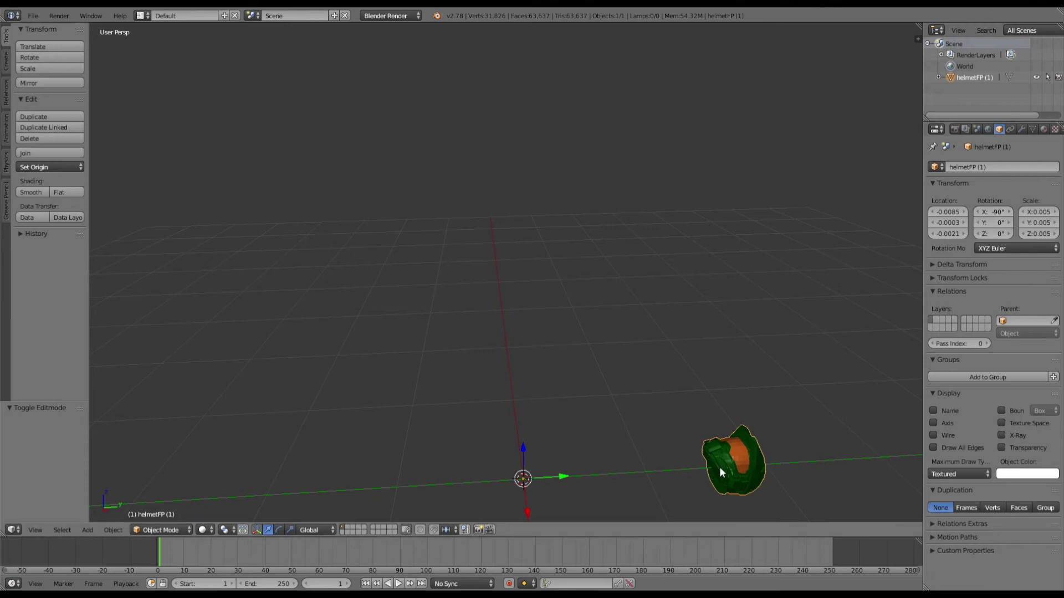
key("ctrl+a")
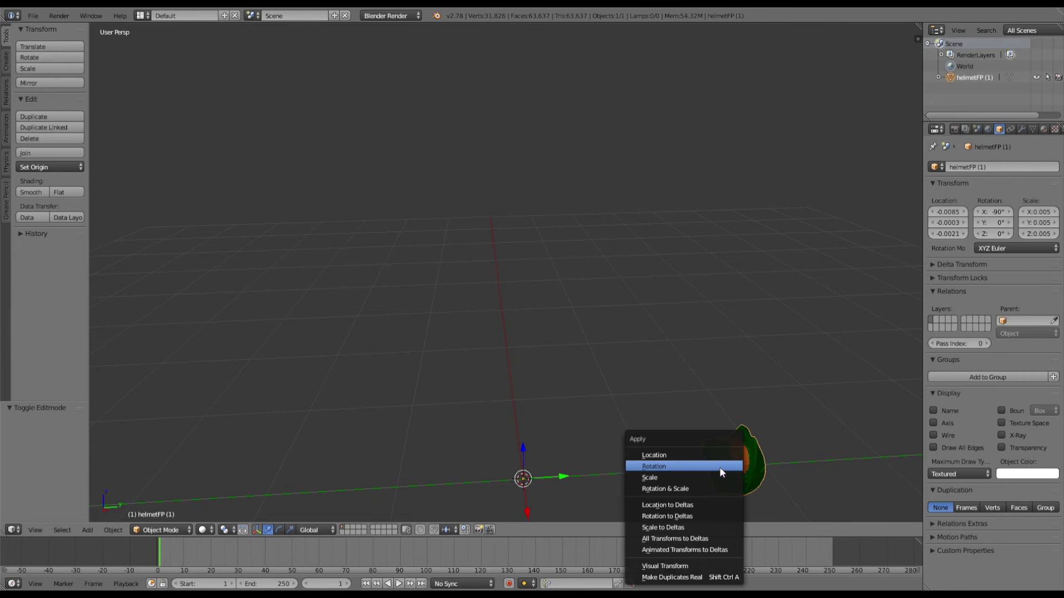
left_click(722, 472)
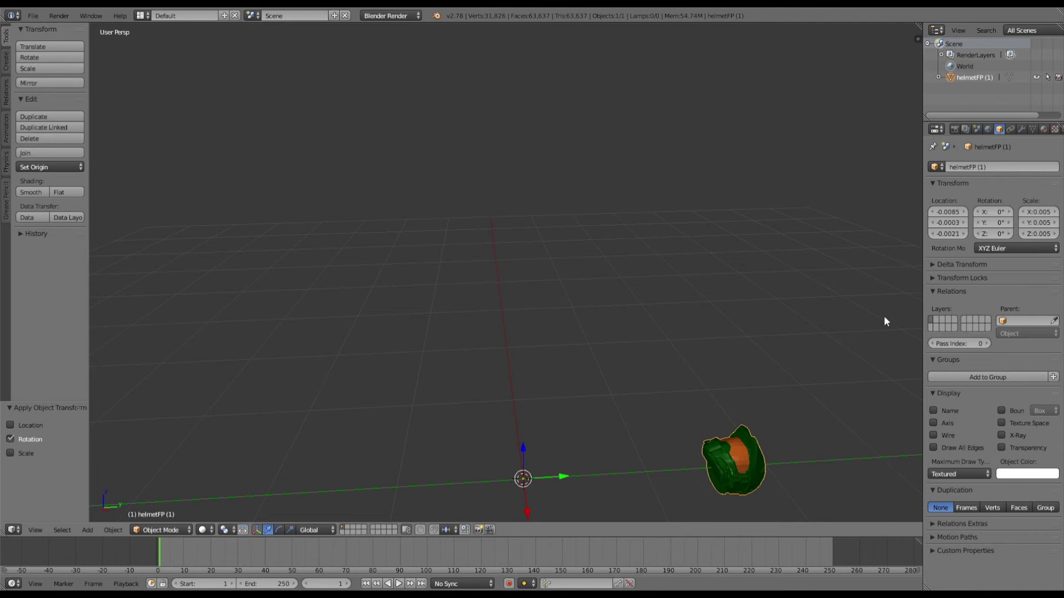
- Set the helmet's X rotation to 90°
left_click(998, 212)
type("90")
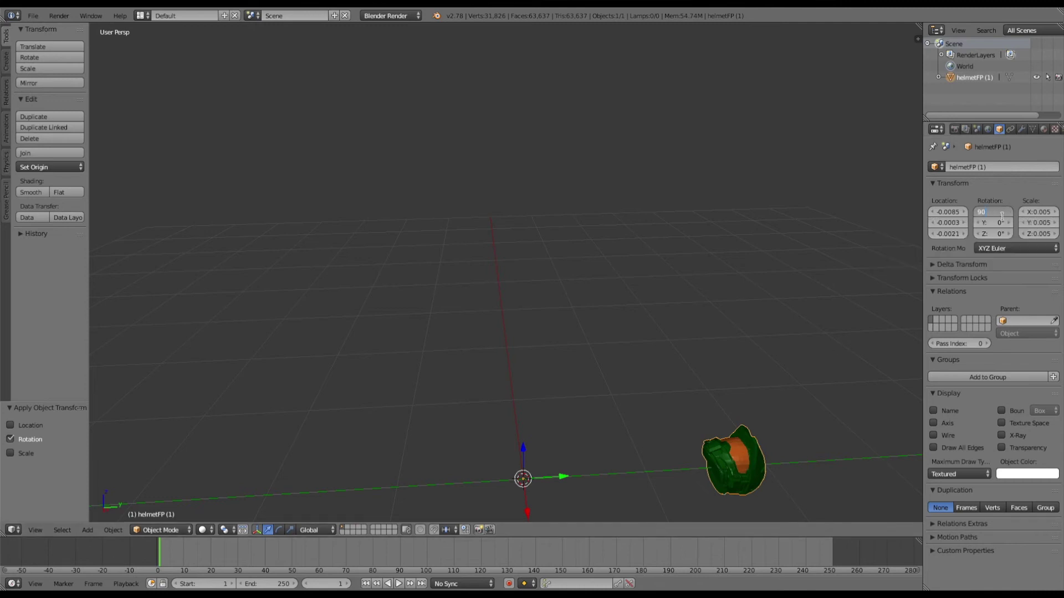
key("Return")
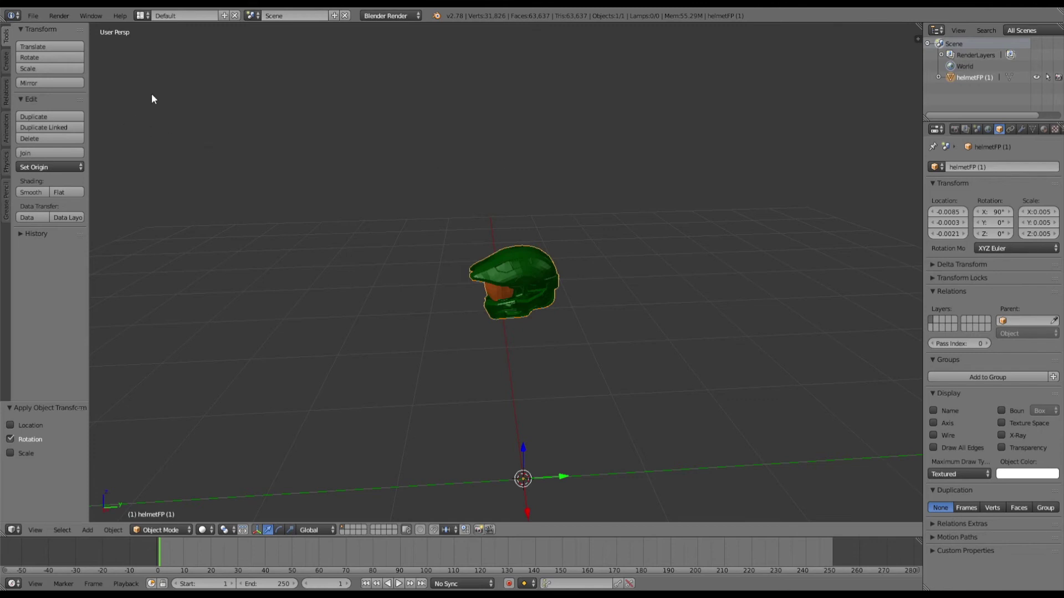
- Export the helmet as FBX, meshes only with Tangent Space enabled, overwriting helmet.fbx on the desktop
left_click(29, 17)
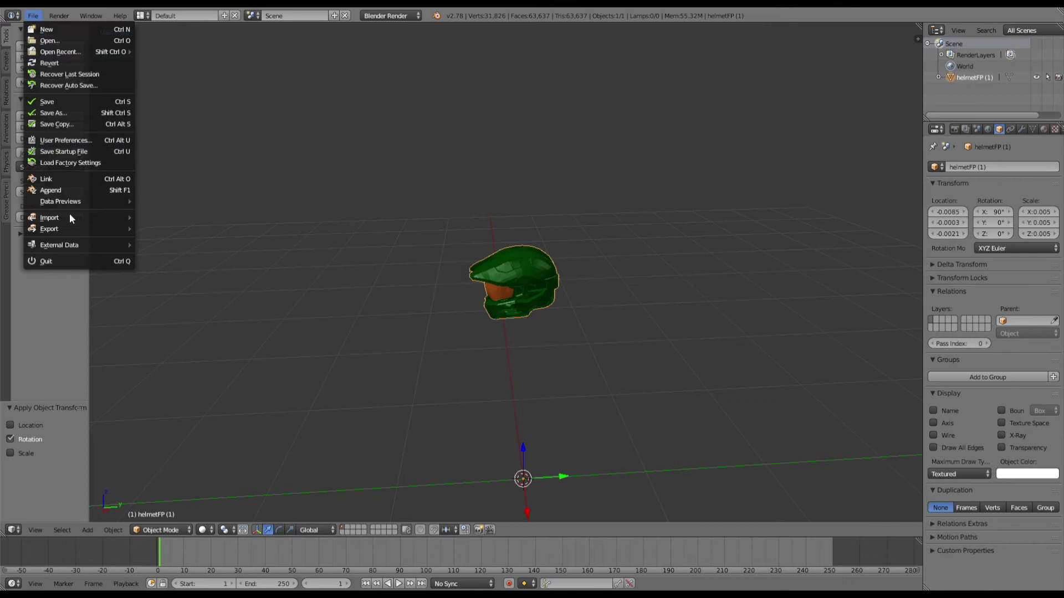
mouse_move(72, 227)
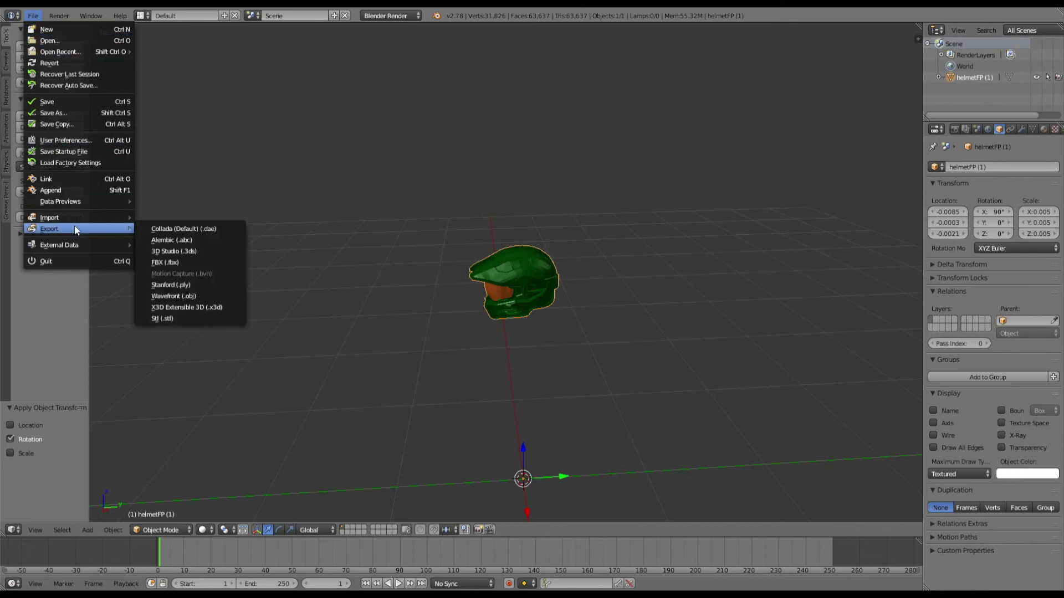
left_click(178, 262)
left_click(91, 516)
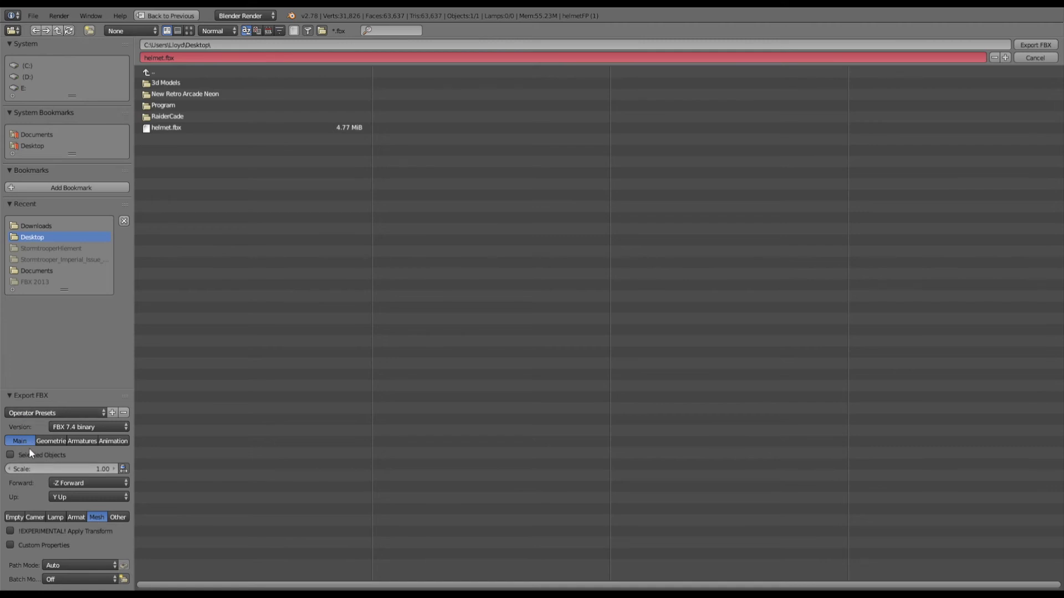
left_click(53, 442)
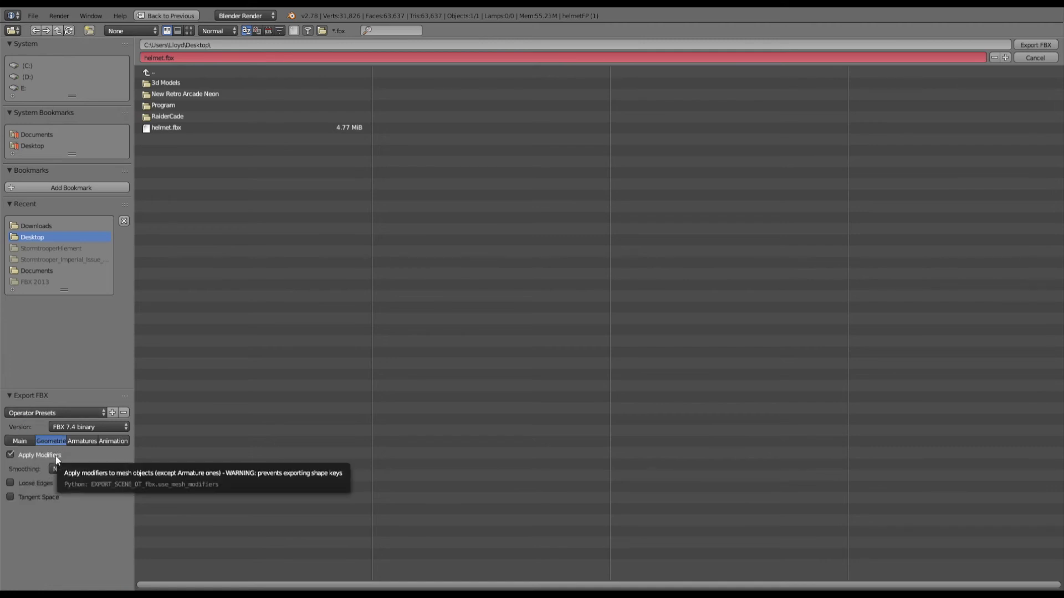
left_click(10, 497)
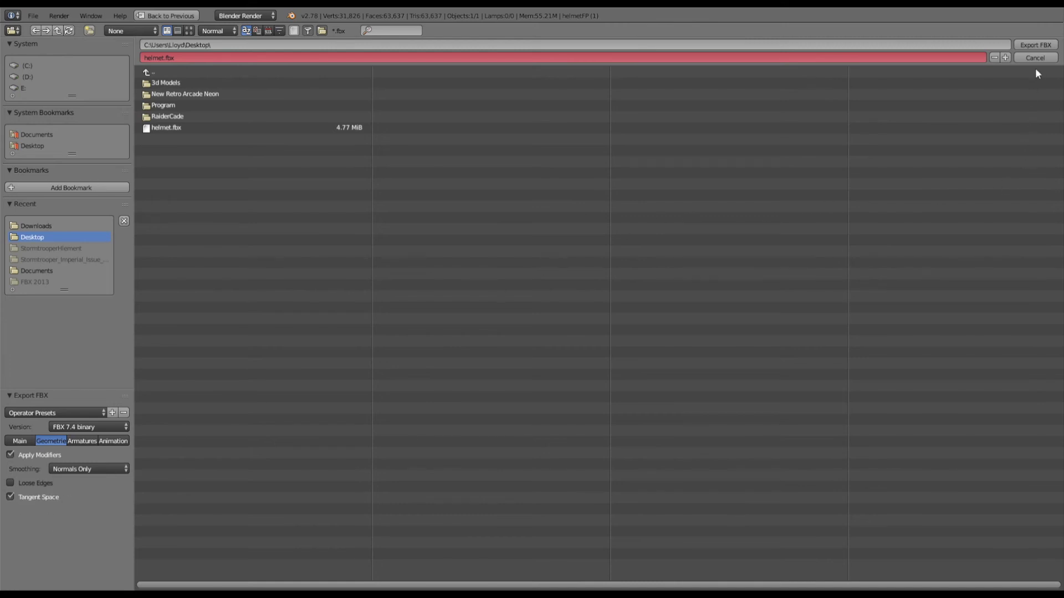
left_click(185, 128)
left_click(1035, 45)
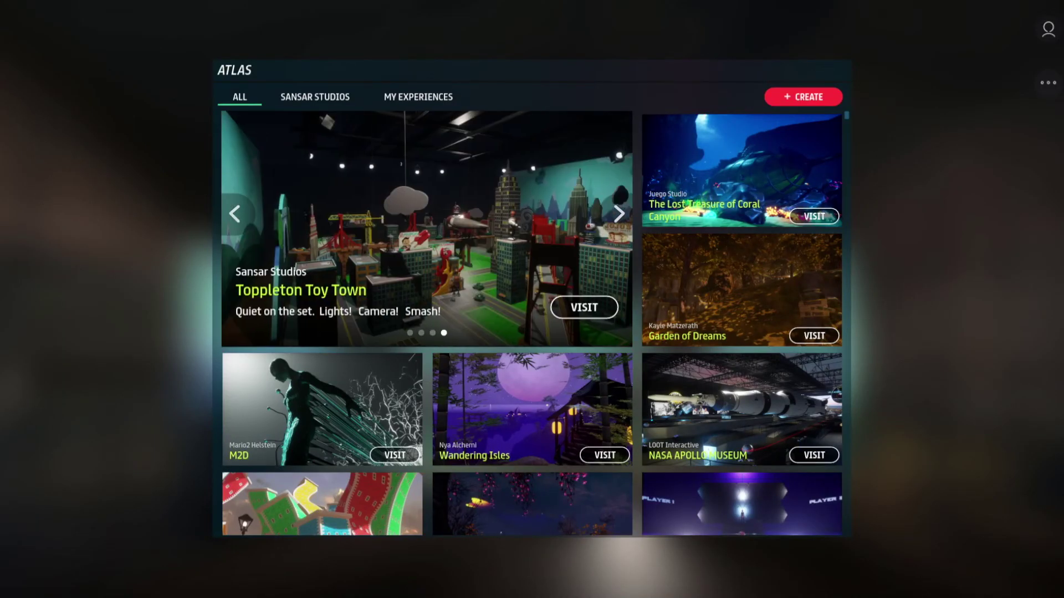
- Switch to Sansar and open the ear accessories in the avatar's look customization
left_click(1047, 30)
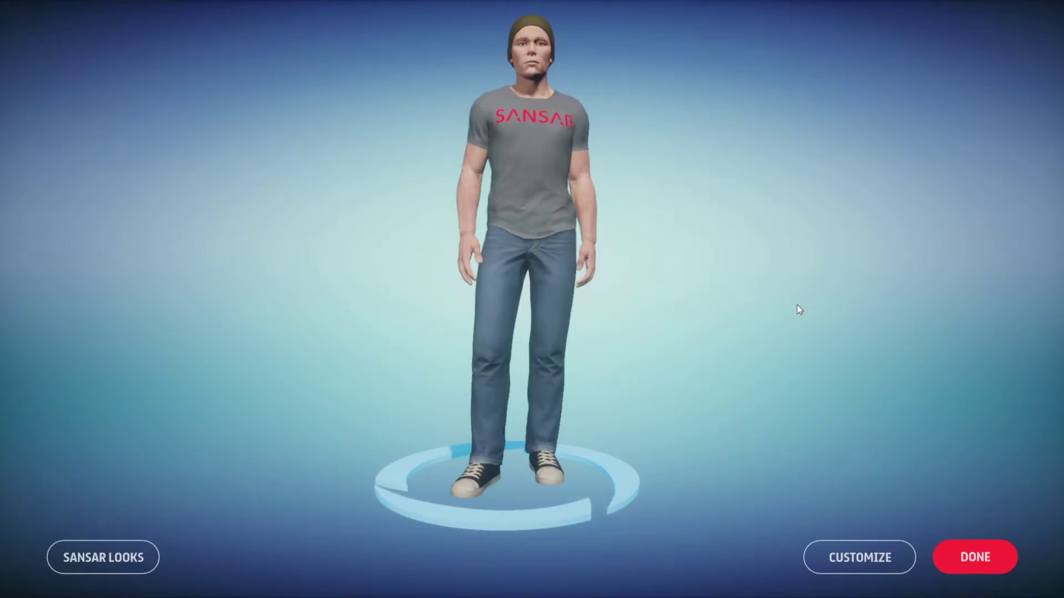
left_click(837, 556)
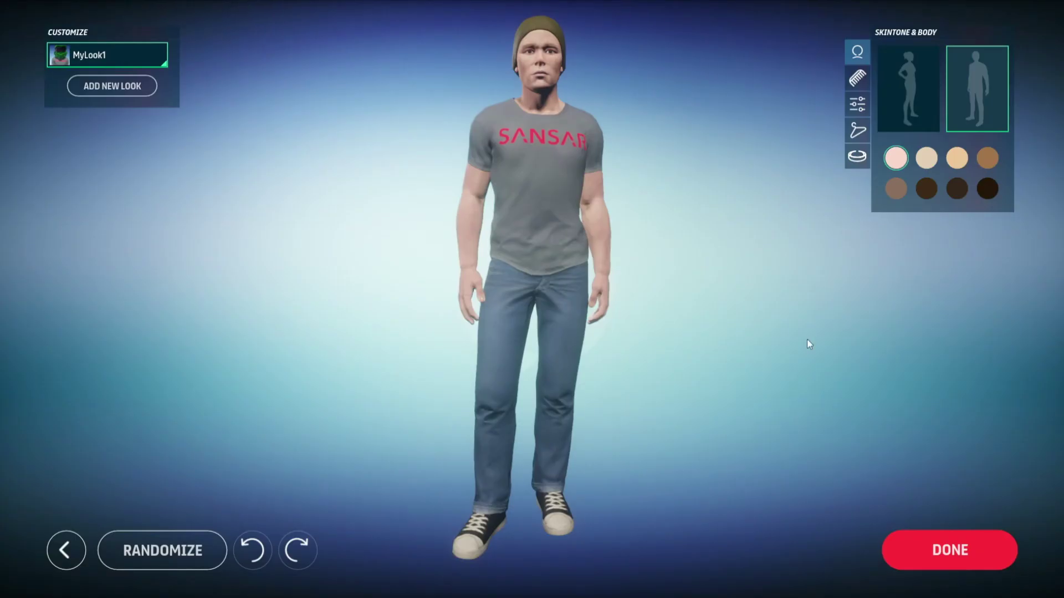
left_click(857, 156)
left_click(915, 49)
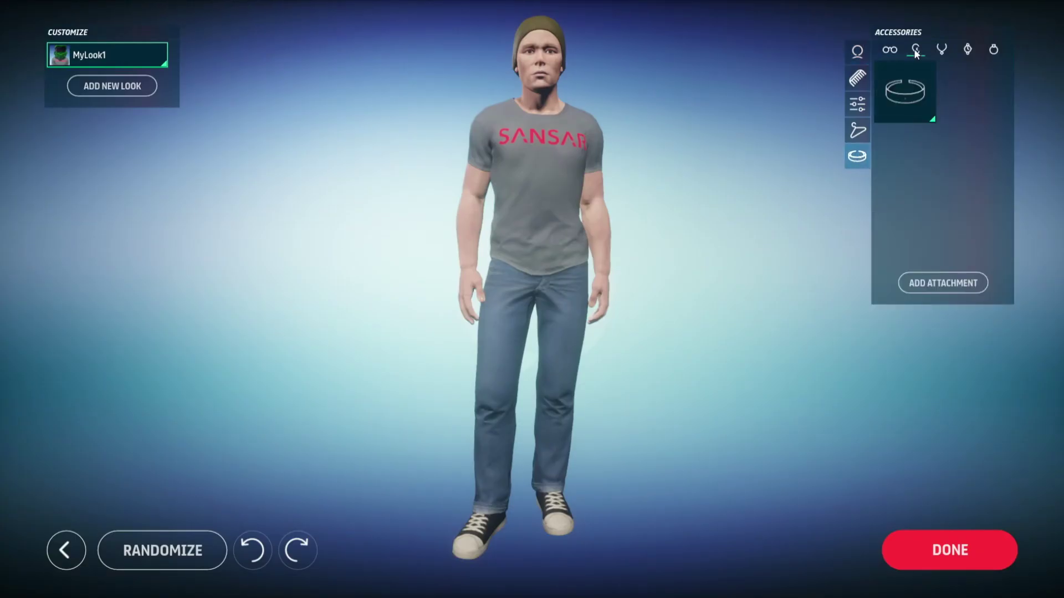
- Delete the old helmet accessory after trying it on the avatar
left_click(917, 103)
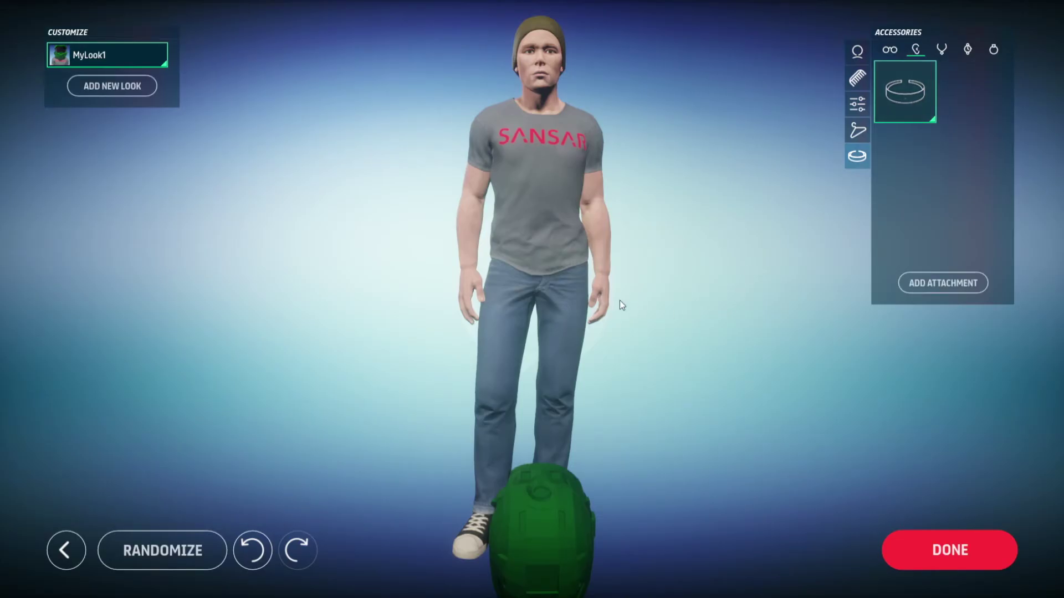
left_click_drag(630, 340, 471, 233)
left_click(905, 104)
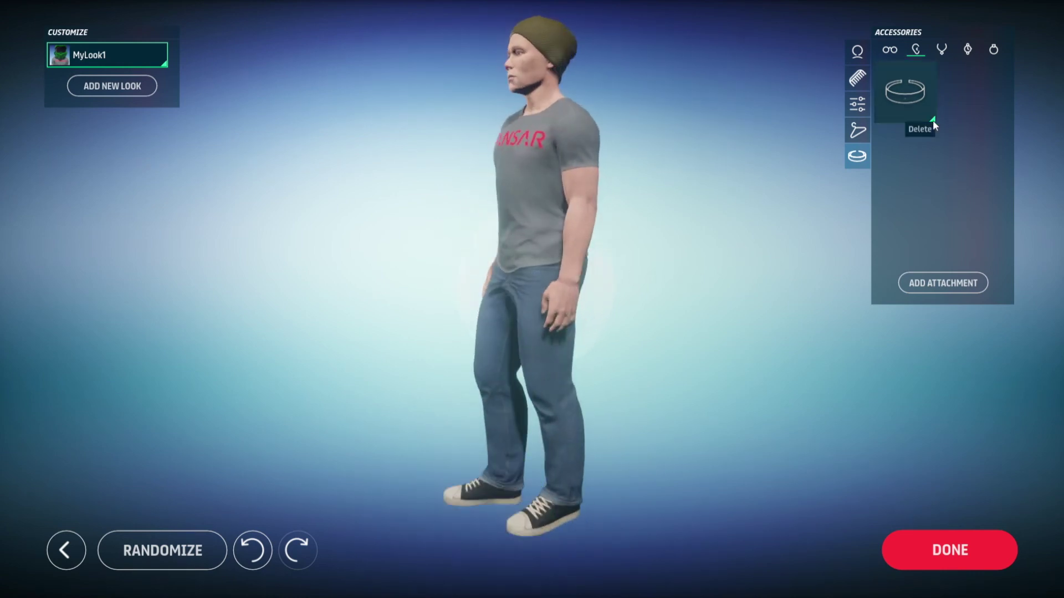
left_click(926, 128)
left_click(563, 323)
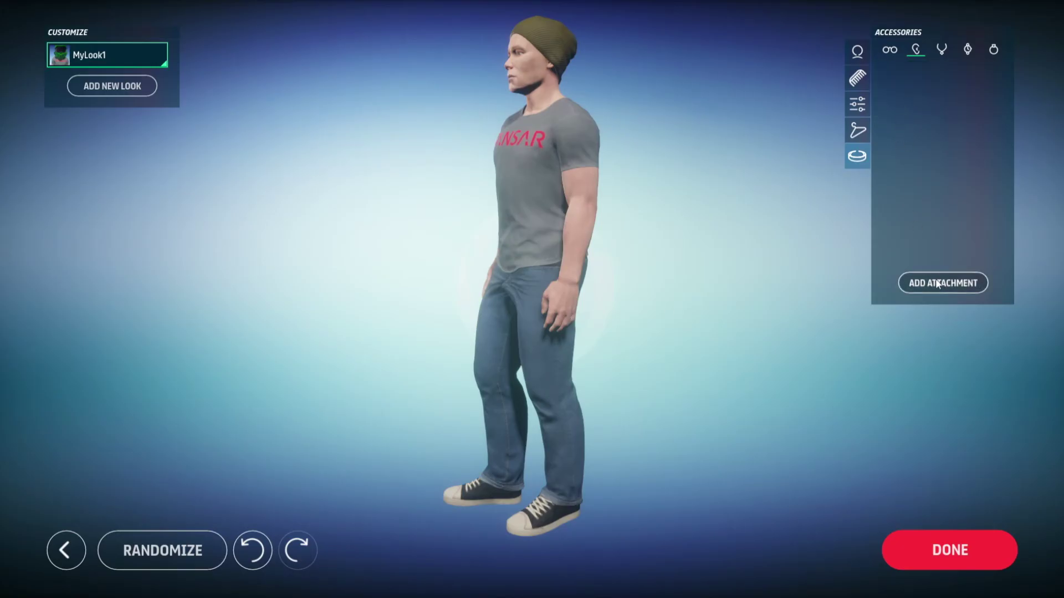
- Upload the re-exported helmet.fbx from the desktop as a new attachment with the inventory name helmet
left_click(970, 282)
left_click(638, 252)
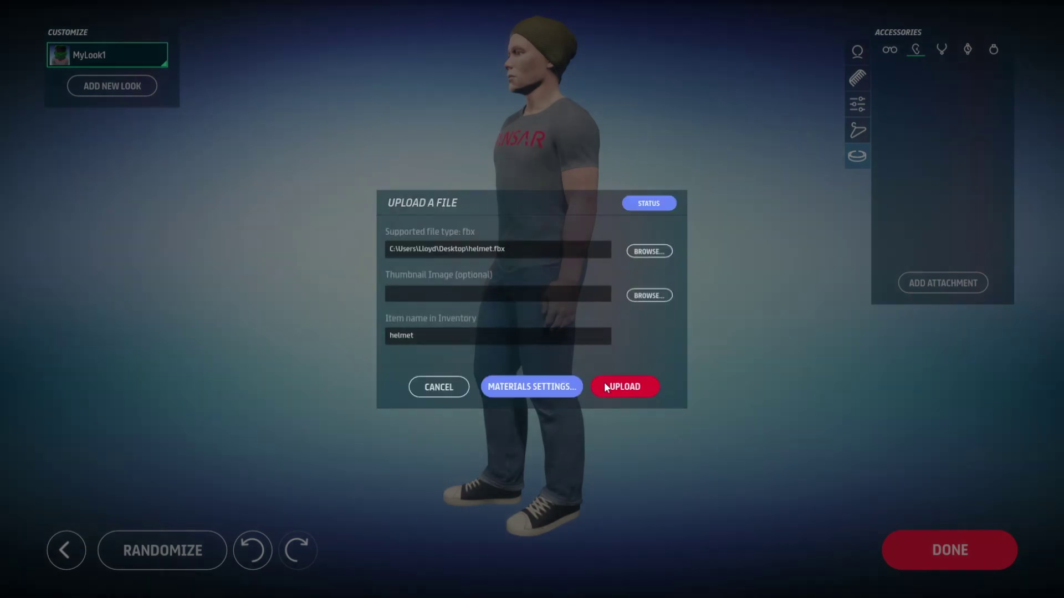
left_click(605, 387)
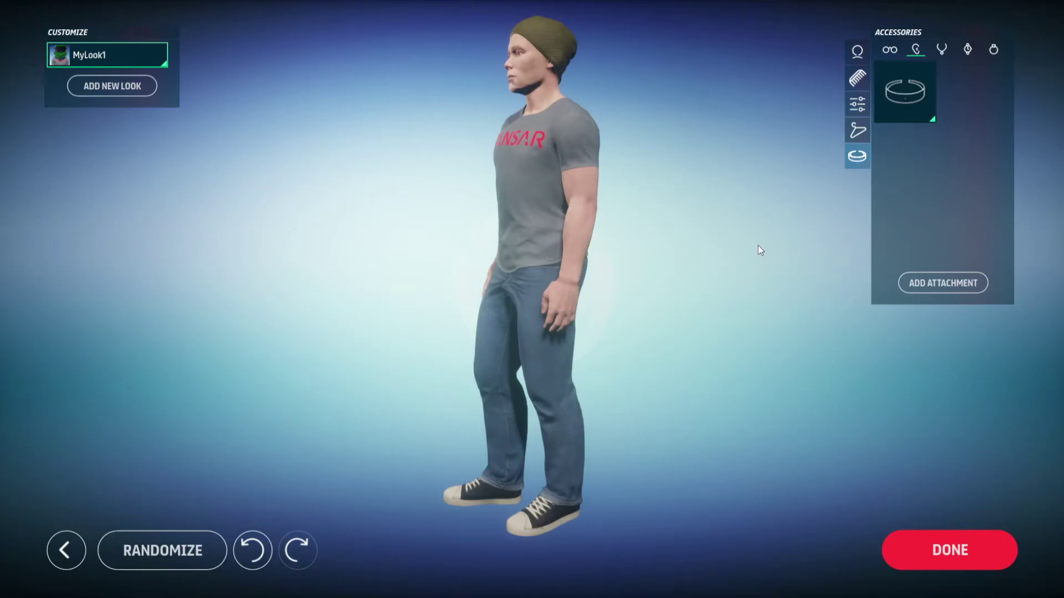
- Put the new helmet accessory on the avatar, inspect its fit up close, and finish customizing the look
left_click(903, 94)
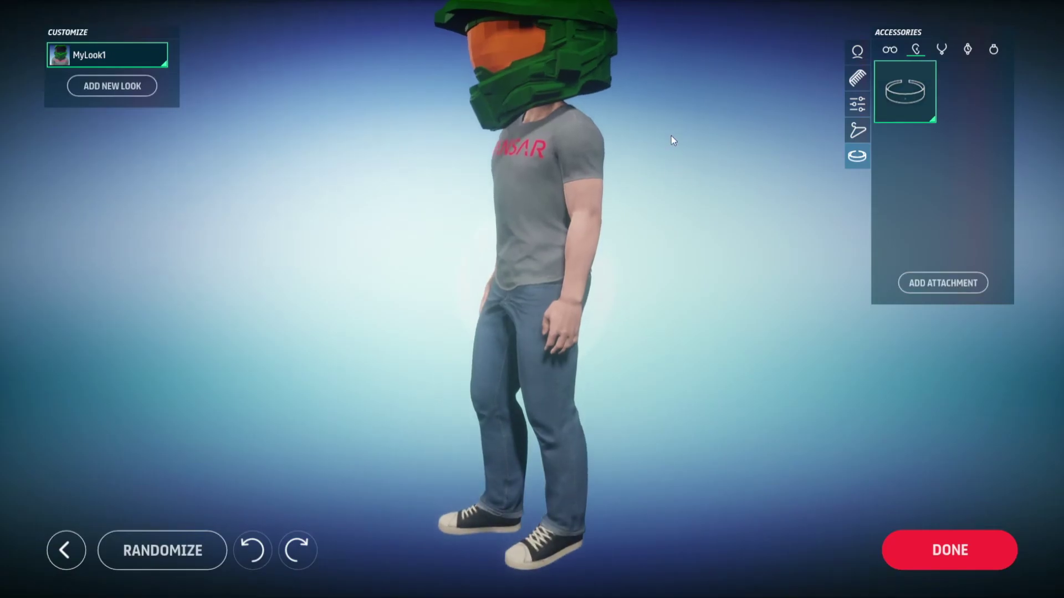
scroll(695, 94, "up", 5)
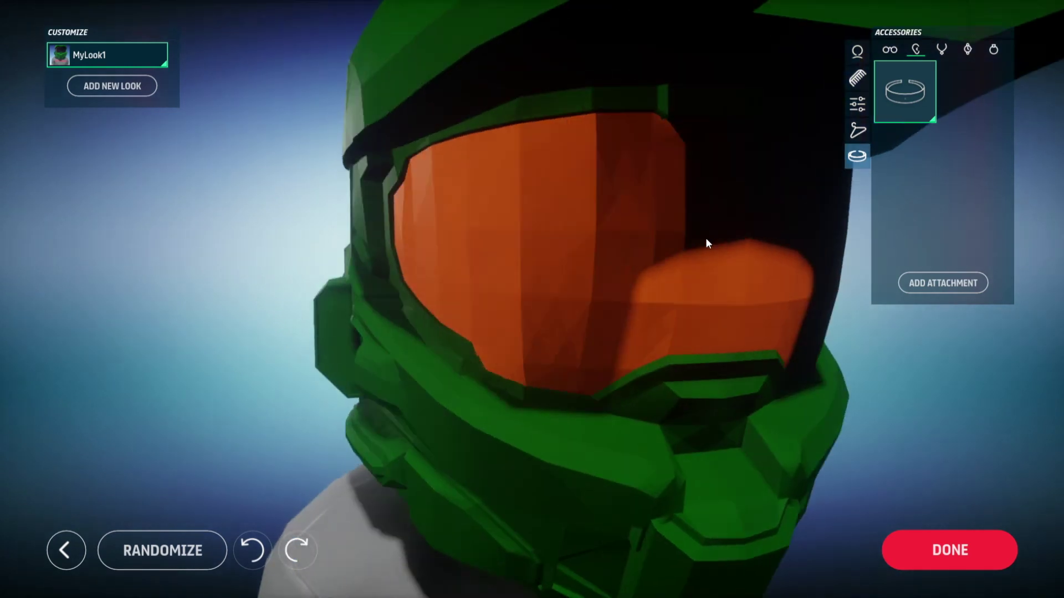
left_click_drag(707, 242, 590, 242)
scroll(592, 244, "down", 10)
left_click(956, 550)
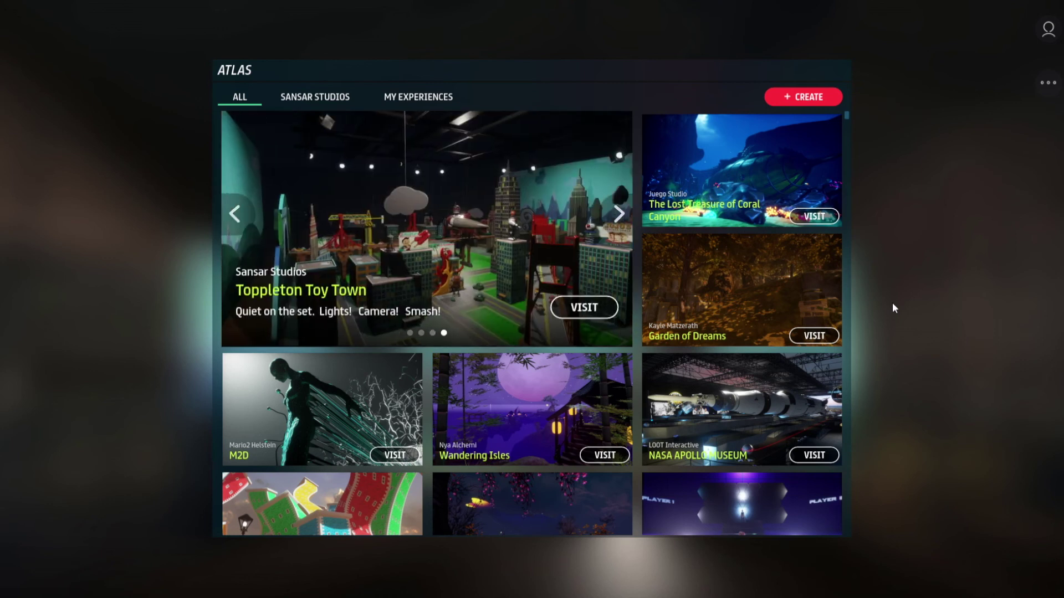
- Visit the Toppleton Toy Town experience and walk the avatar around to view the helmet in the world
left_click(584, 307)
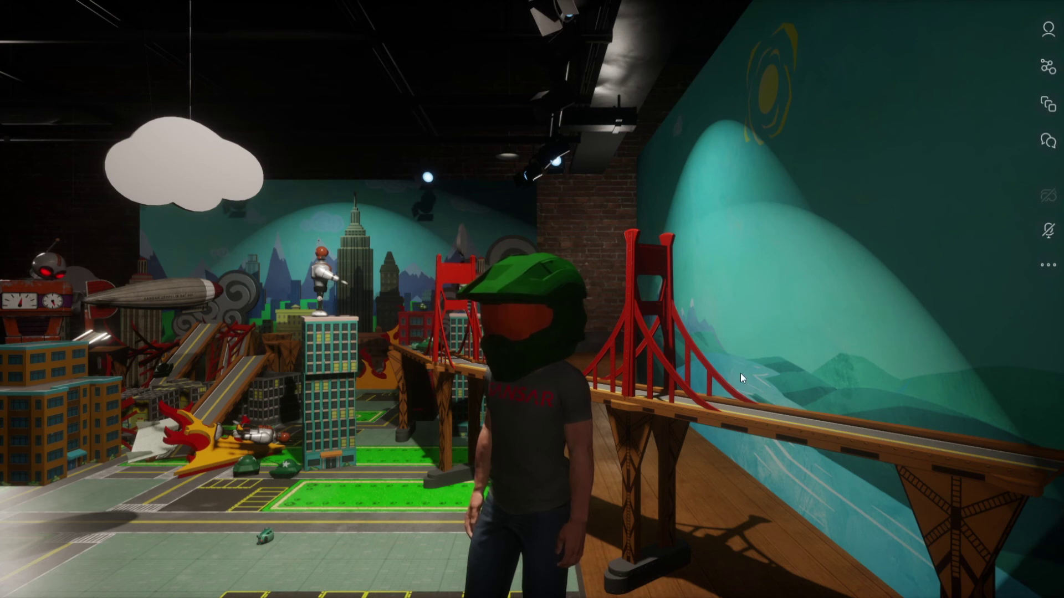
scroll(583, 420, "down", 3)
key("w")
key("w")
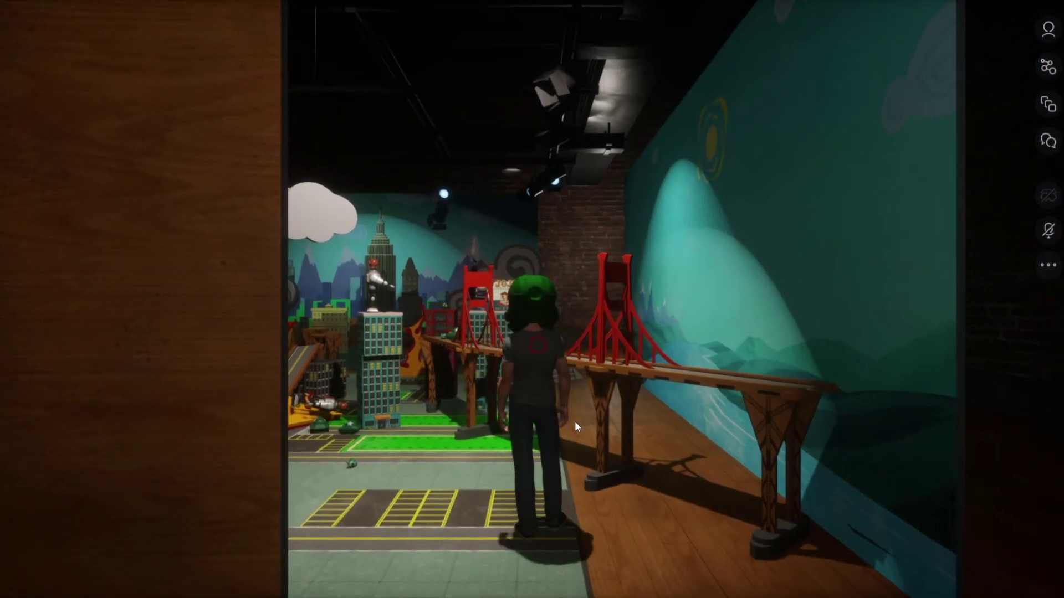
key("a")
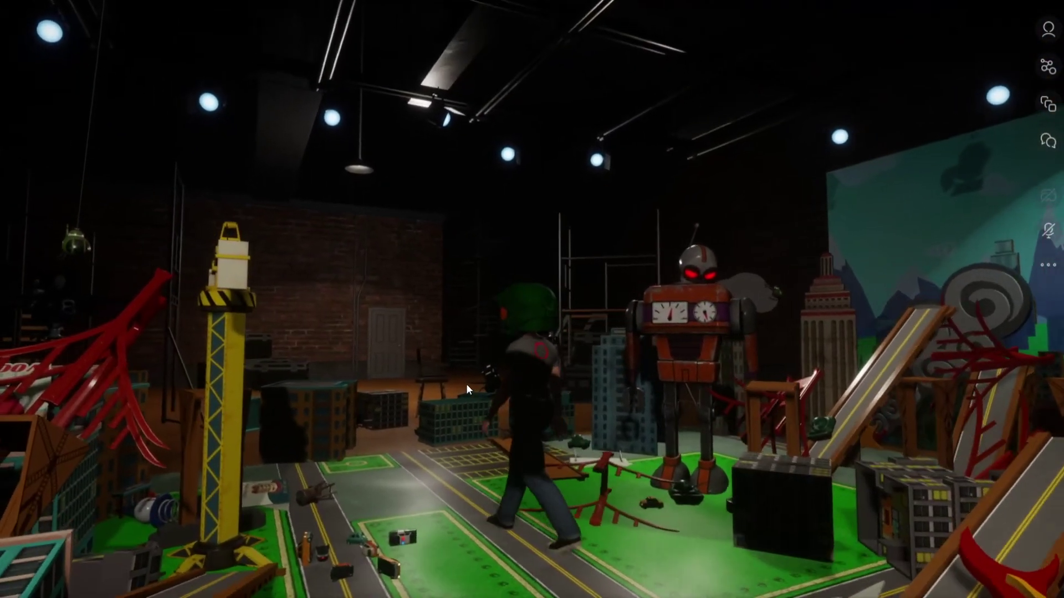
key("s")
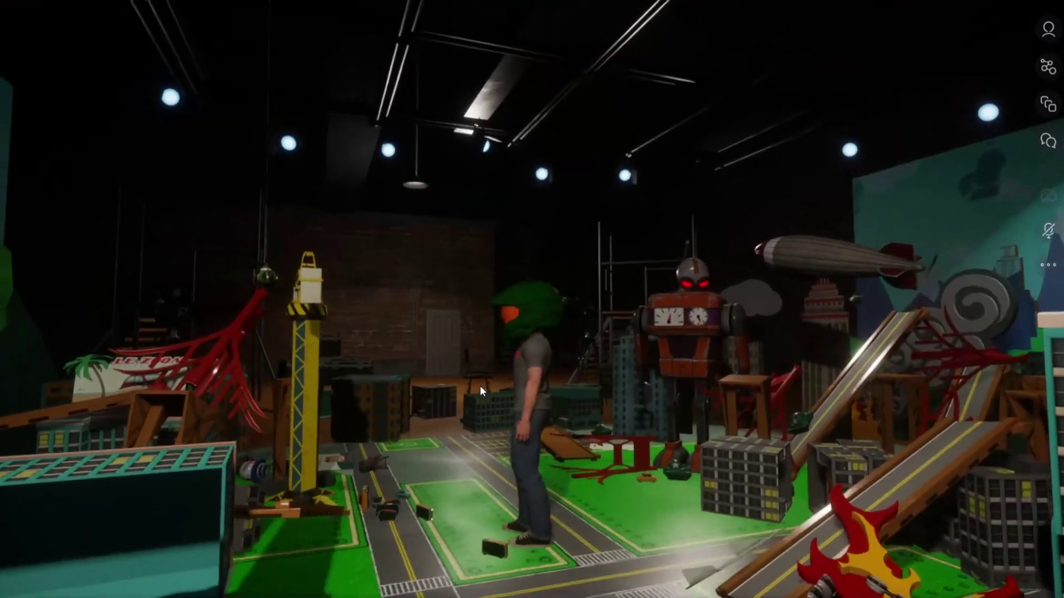
key("a")
key("d")
key("s")
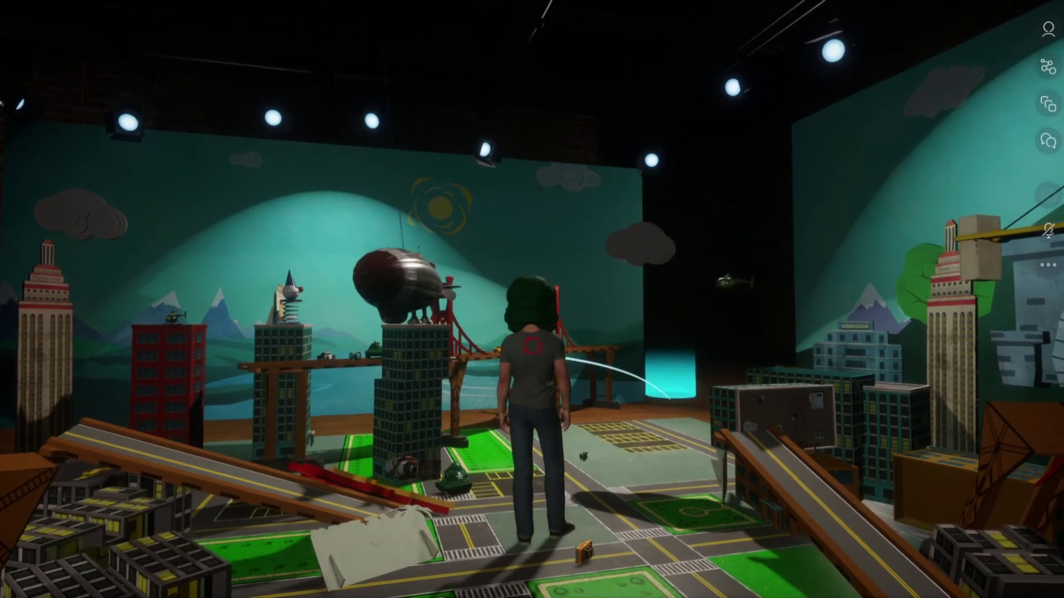
left_click(670, 398)
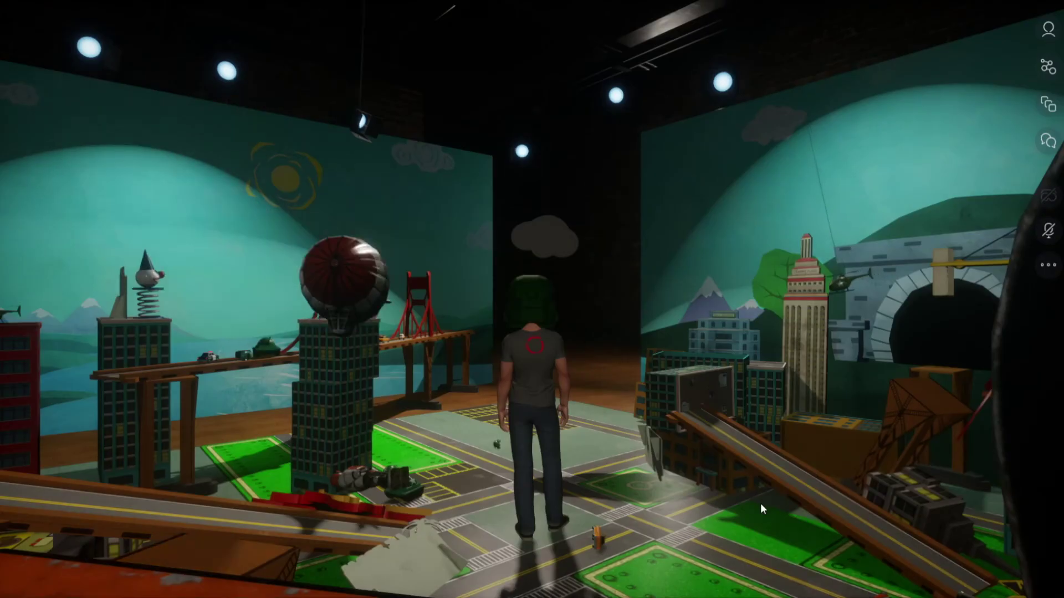
- Walk the avatar across the toy streets near the red bridge and turn it to examine the helmet from the side and behind
key("w")
key("a")
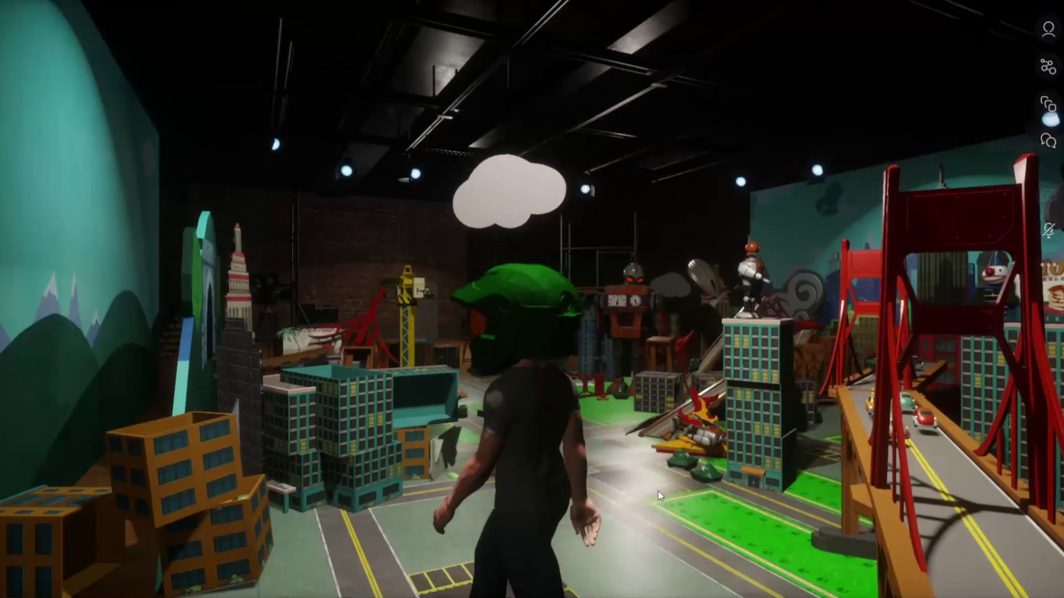
key("a")
key("w")
key("a")
key("d")
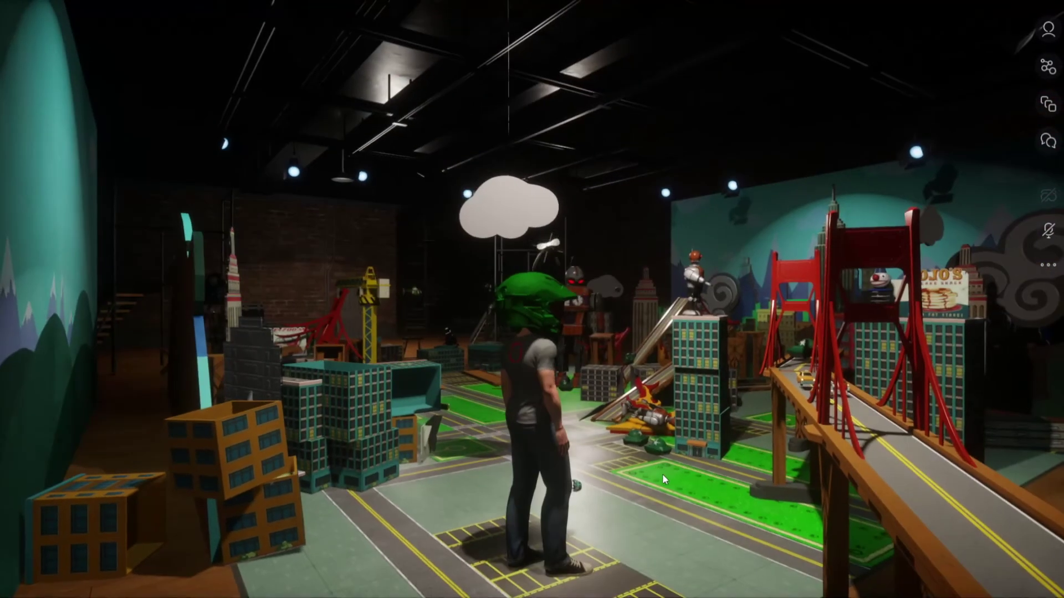
key("a")
left_click_drag(545, 520, 481, 471)
right_click_drag(481, 471, 767, 448)
- Walk the avatar across the toy city to the clock robot and circle around it to view the helmet in motion
key("w")
key("a")
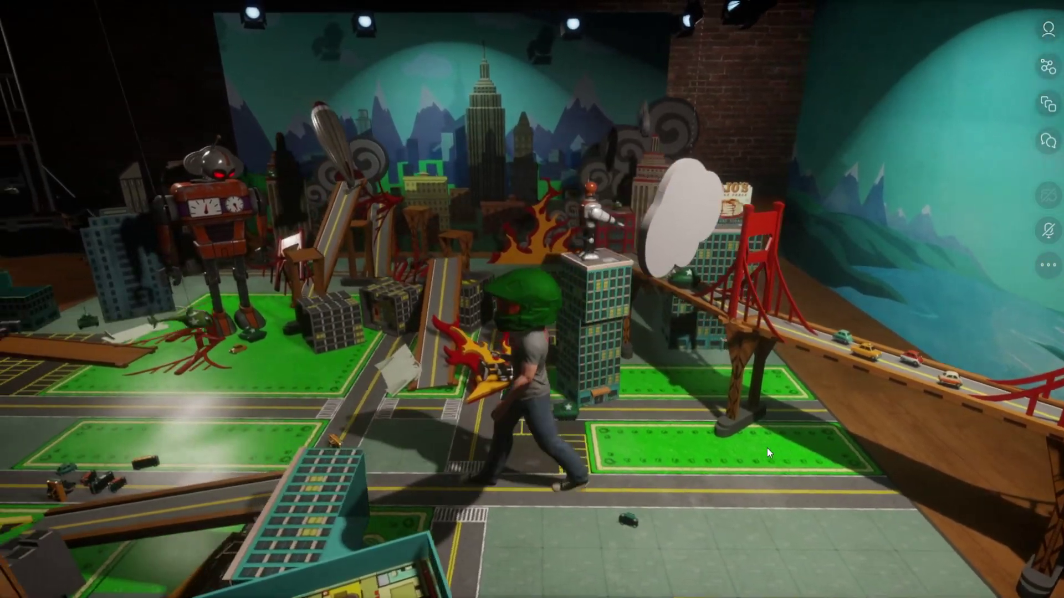
key("w")
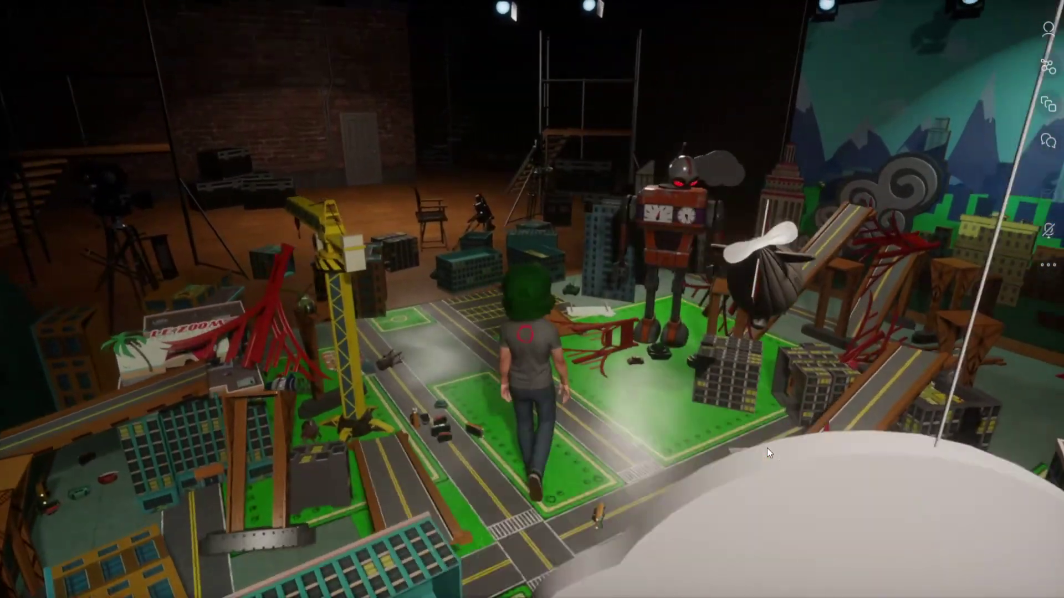
key("Right")
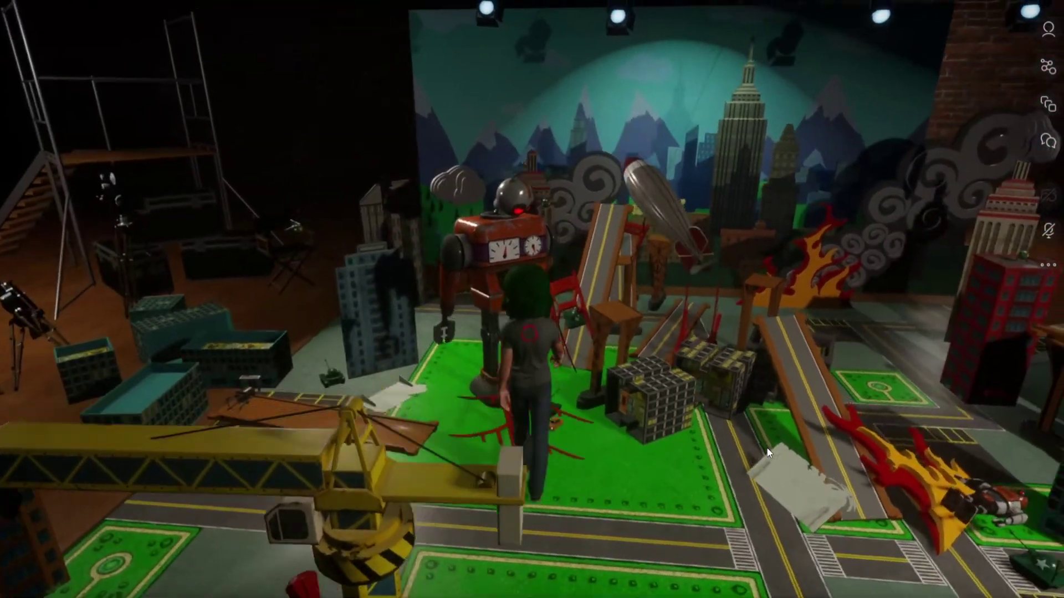
key("Left")
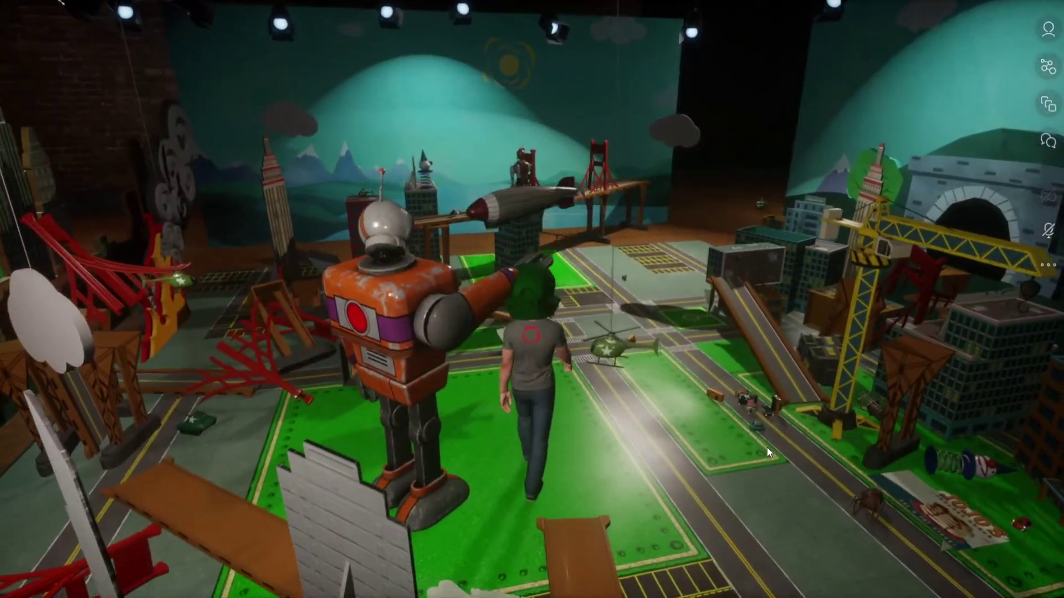
key("Right")
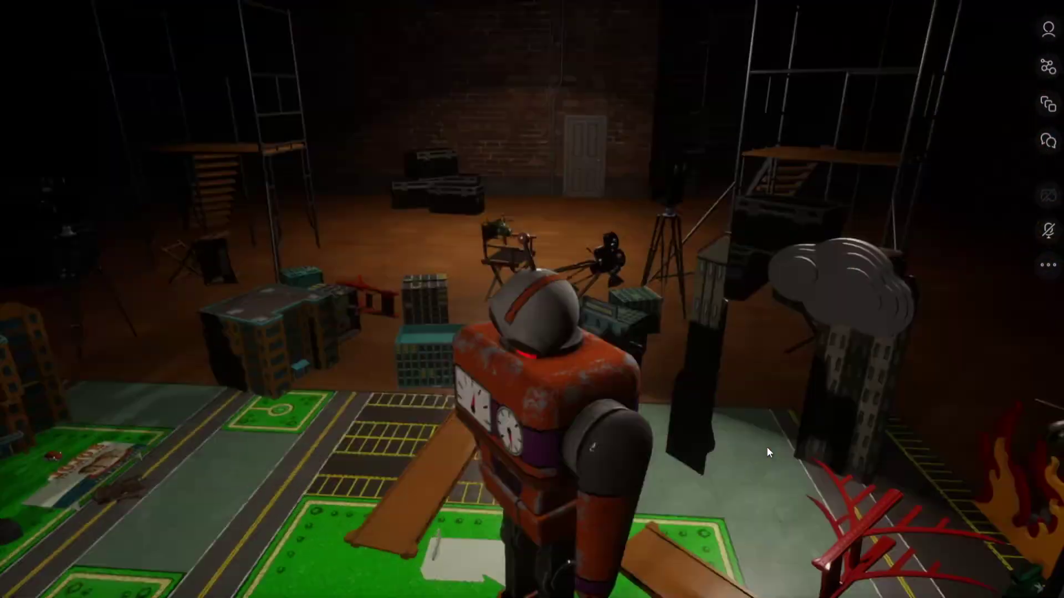
key("Left")
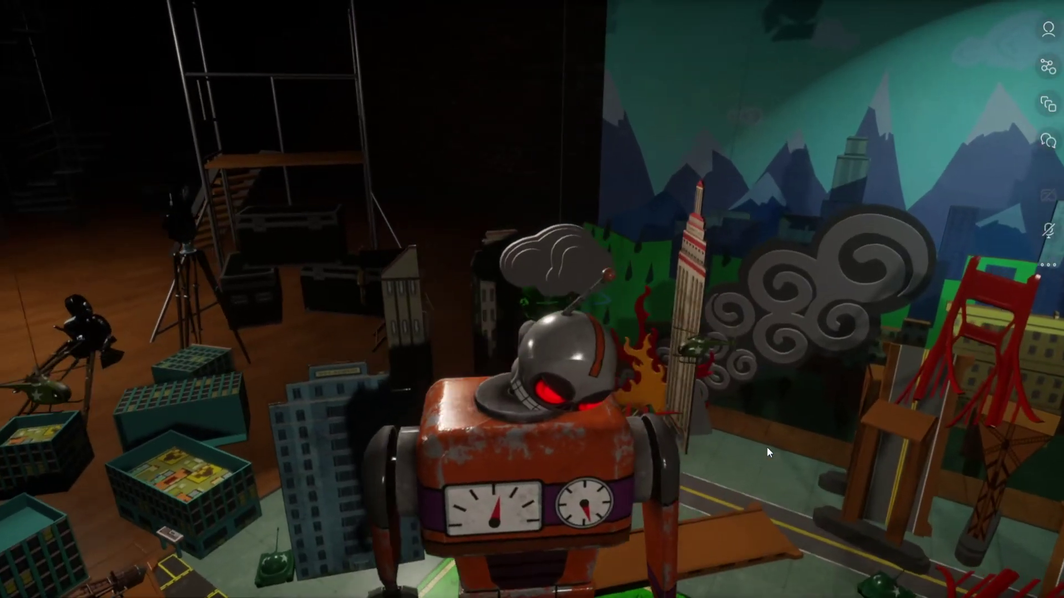
- Walk the avatar off the set to the film camera and director's chairs, and turn back to face the toy city
key("Right")
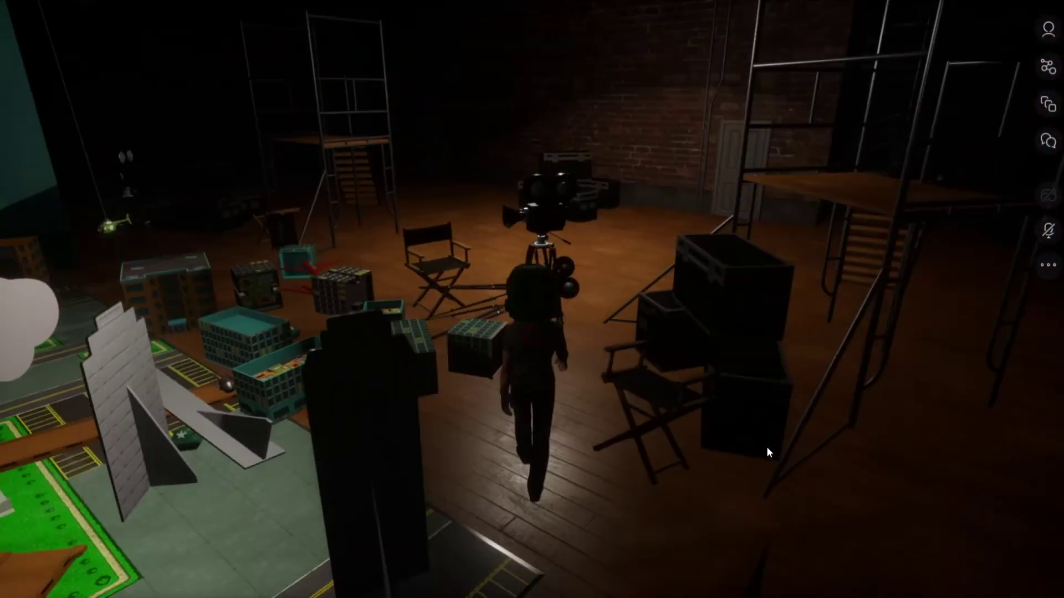
key("Up")
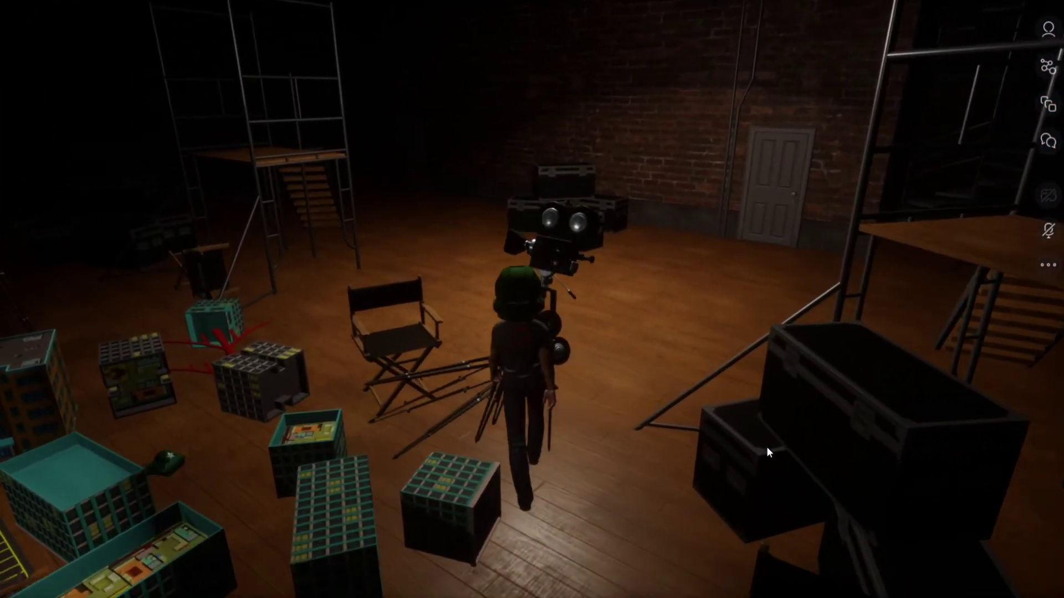
key("Left")
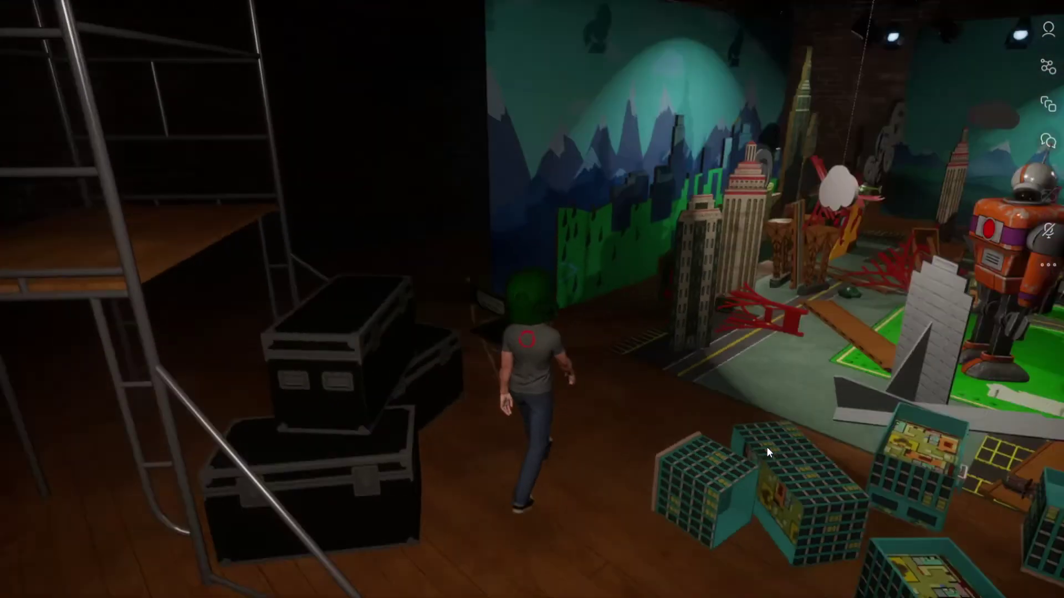
key("Right")
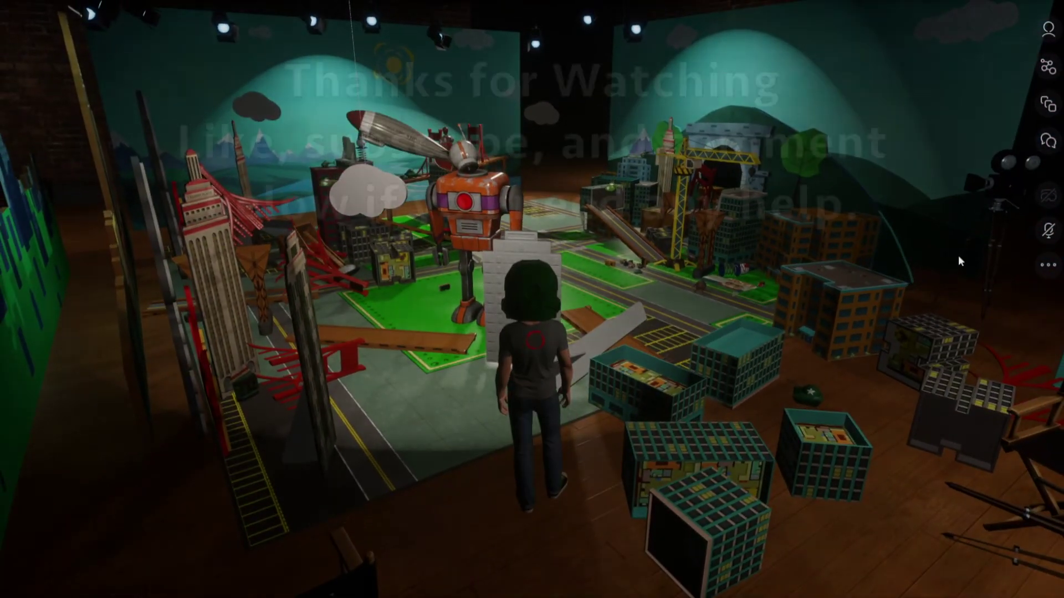